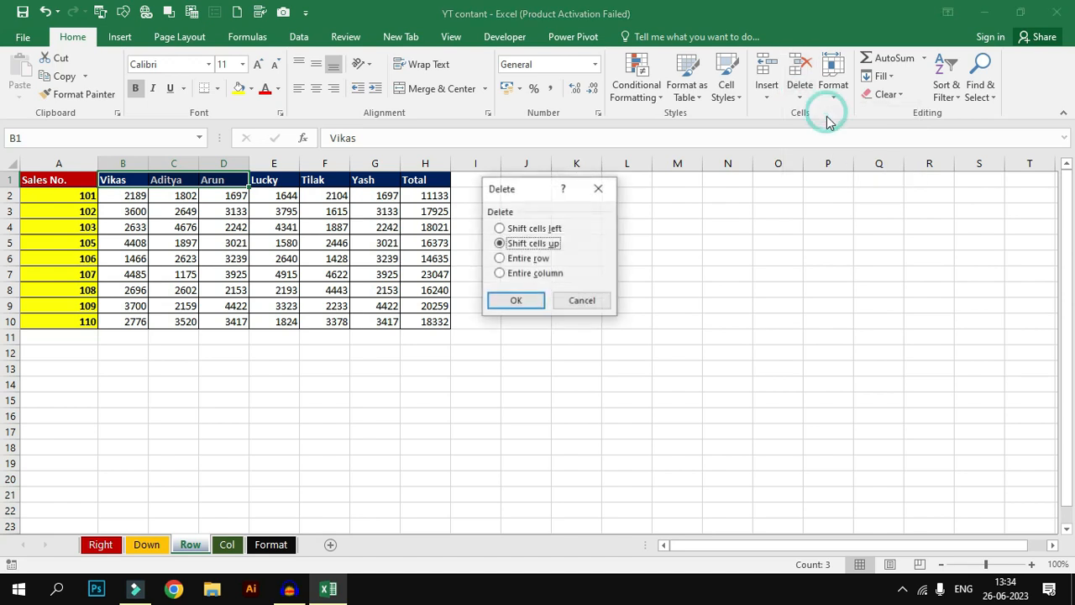
Step: Insert four blank columns before columns E to H on the Row sheet
drag(268, 163, 428, 180)
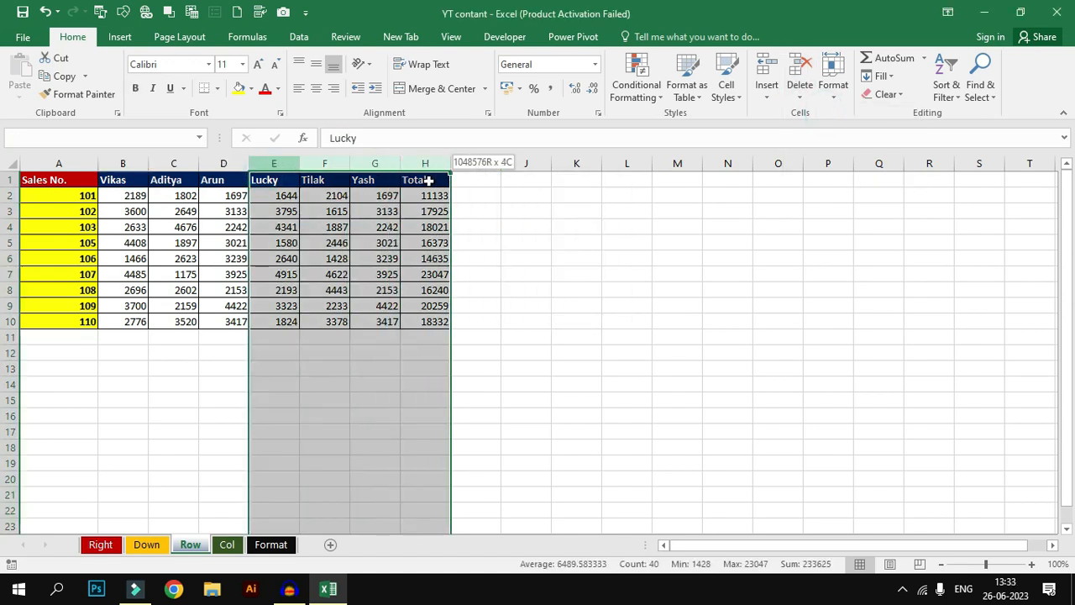
key(ctrl+shift+plus)
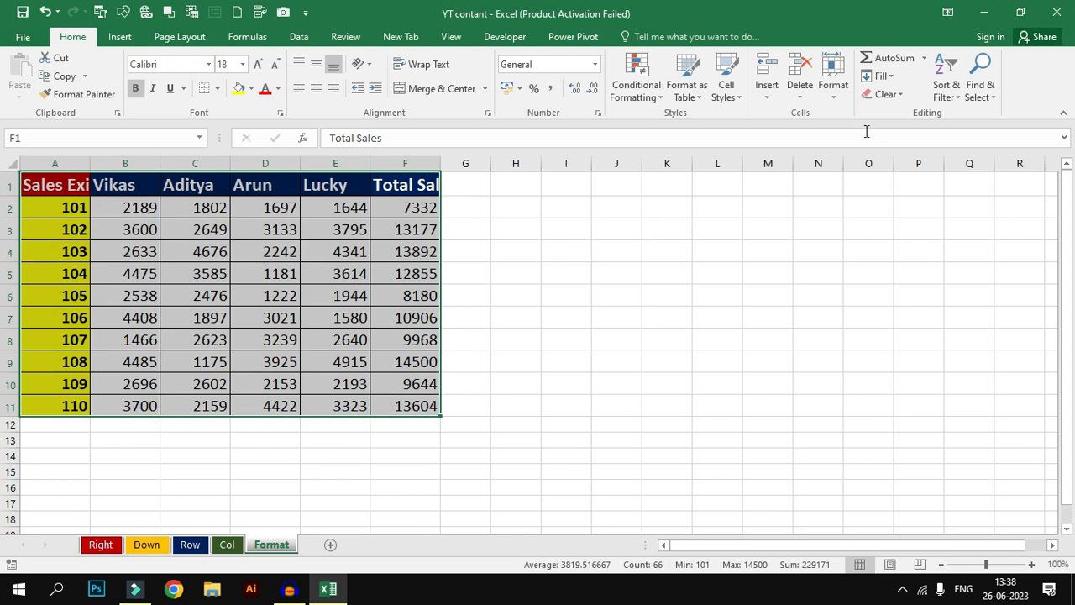
Step: Autofit the column widths of the selected sales table A1:F11 on the Format sheet
click(834, 84)
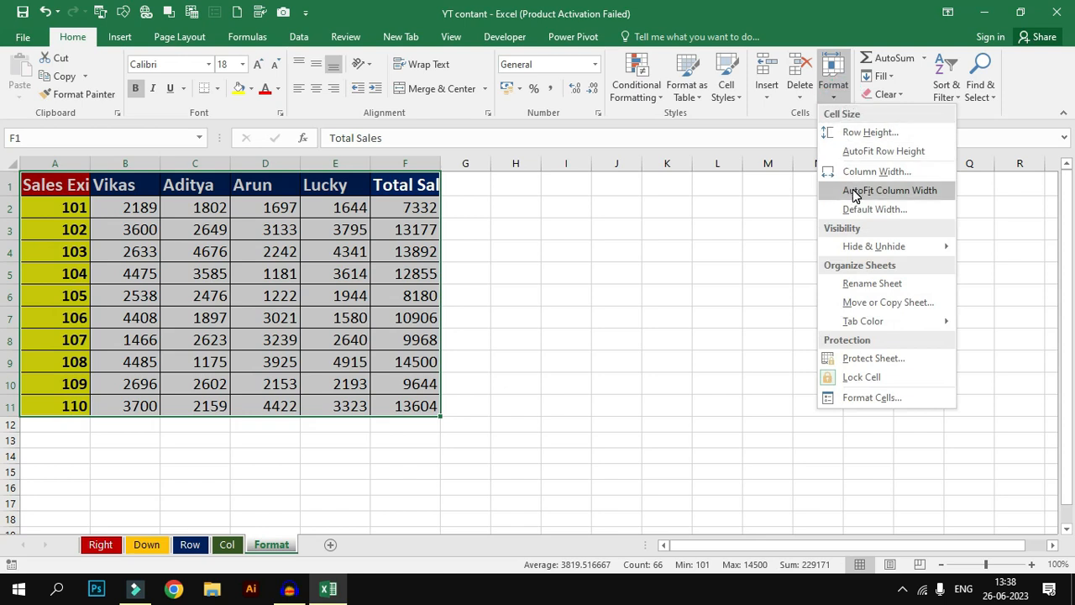
click(855, 192)
click(263, 333)
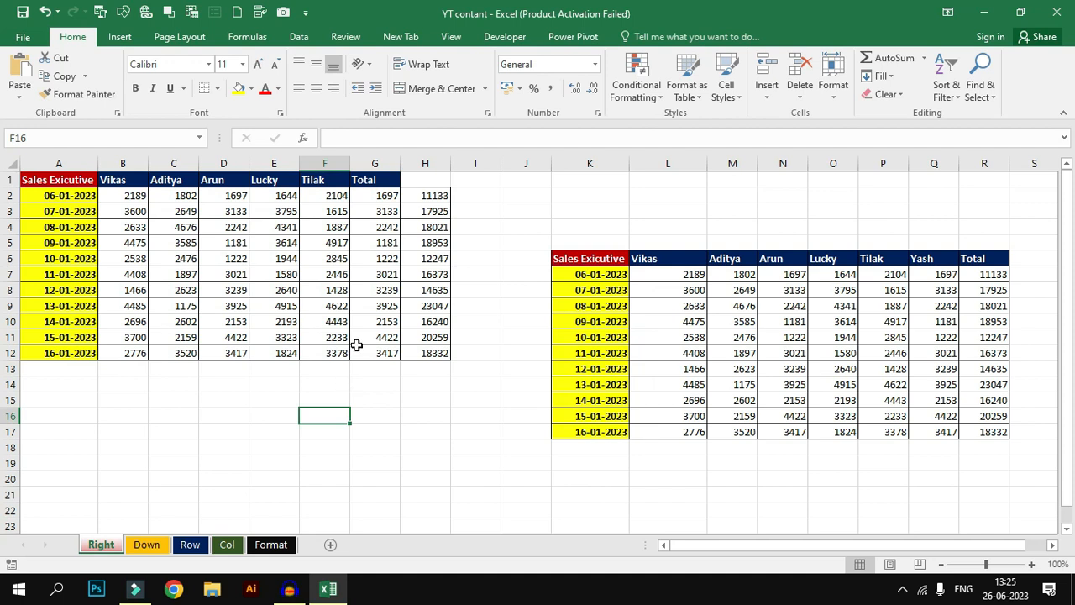
Step: Compare the reference table in K6:R17 with the row 1 headers of the first table on the Right sheet
drag(588, 258, 992, 432)
drag(640, 260, 1000, 274)
drag(588, 274, 588, 417)
drag(668, 279, 691, 432)
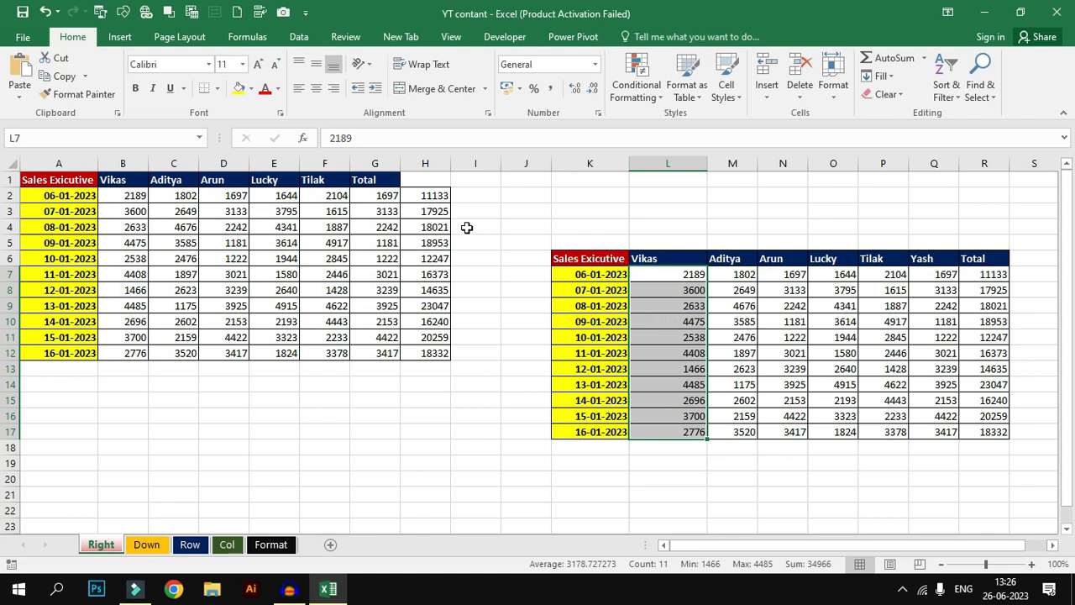
click(143, 190)
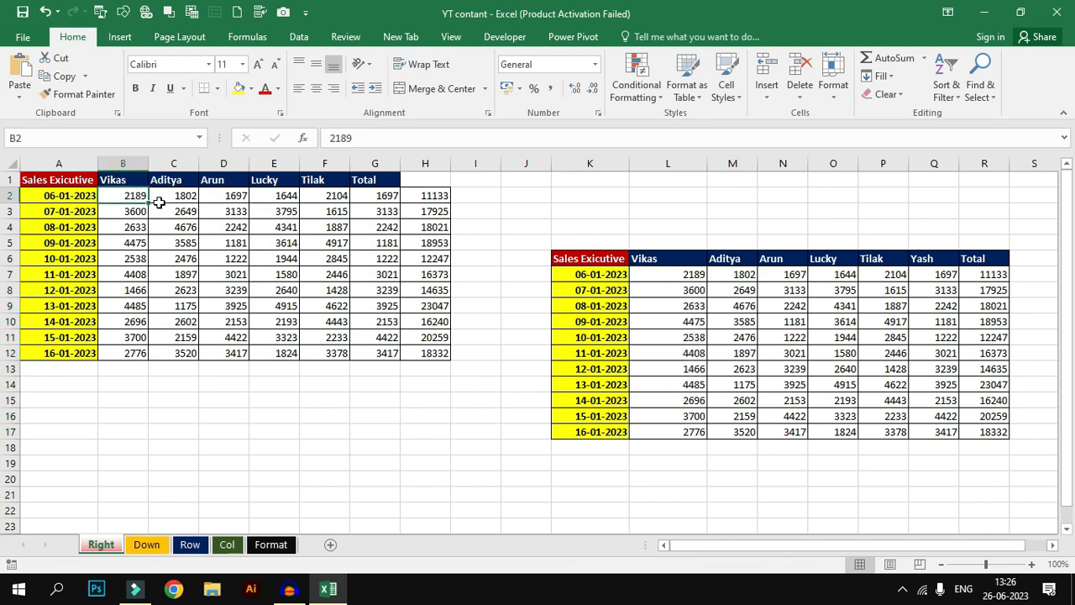
click(138, 180)
click(164, 180)
click(214, 181)
click(273, 179)
click(328, 180)
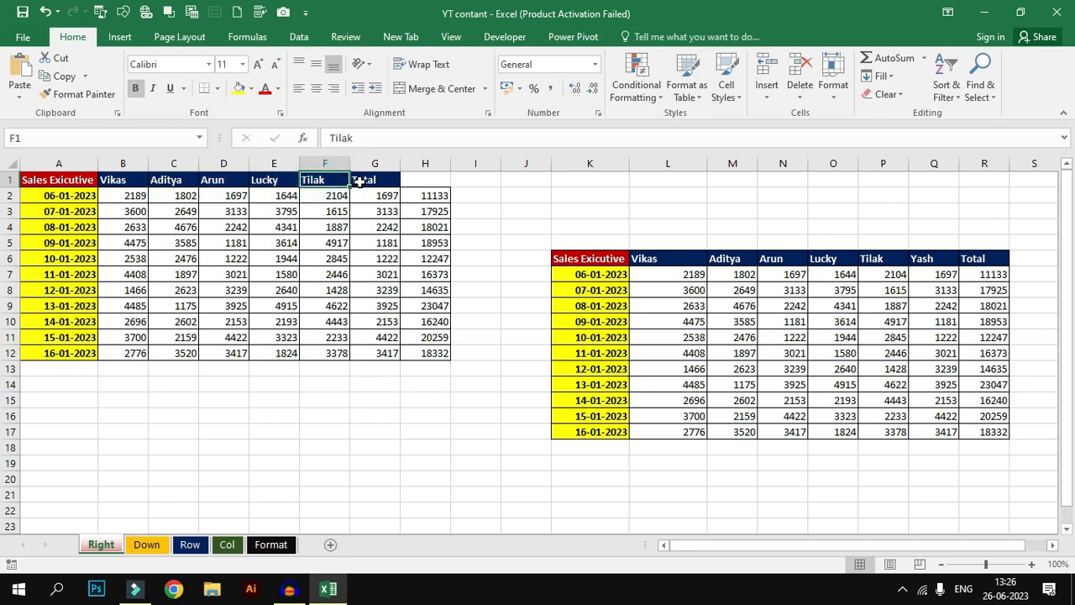
click(360, 181)
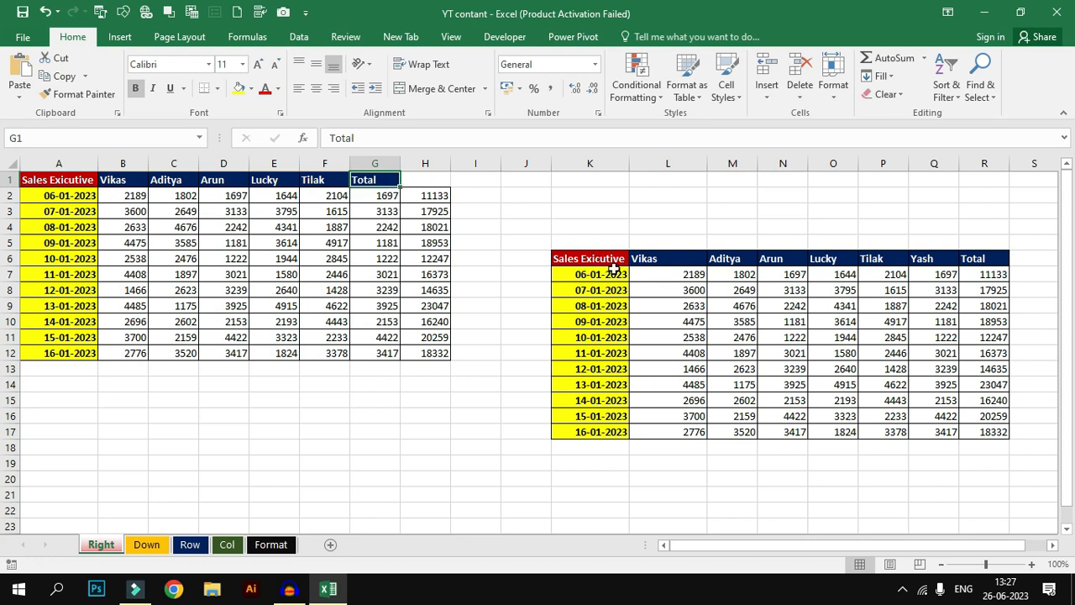
click(765, 94)
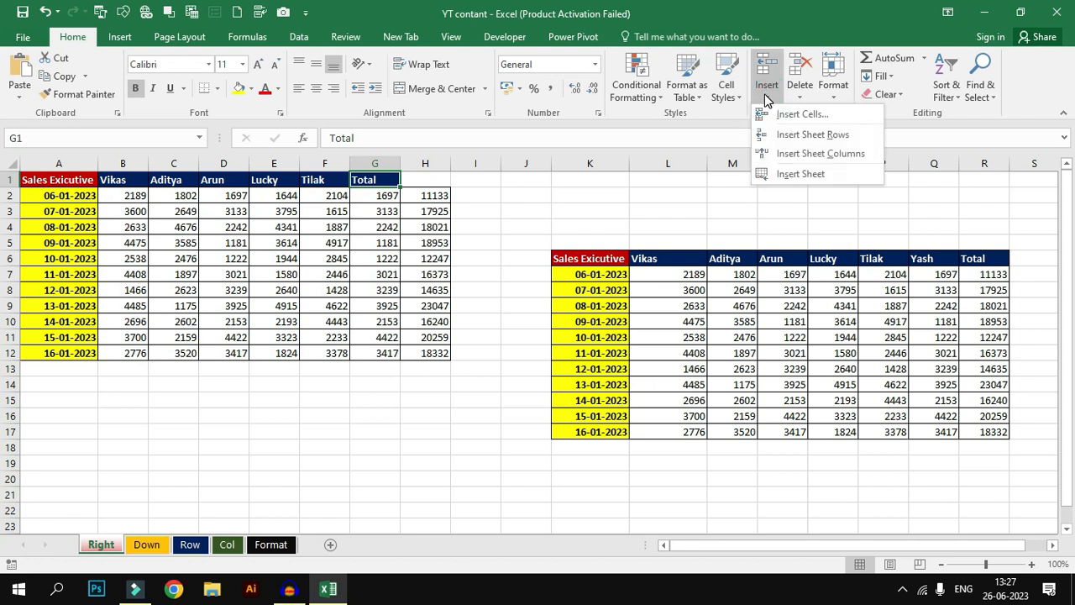
click(771, 118)
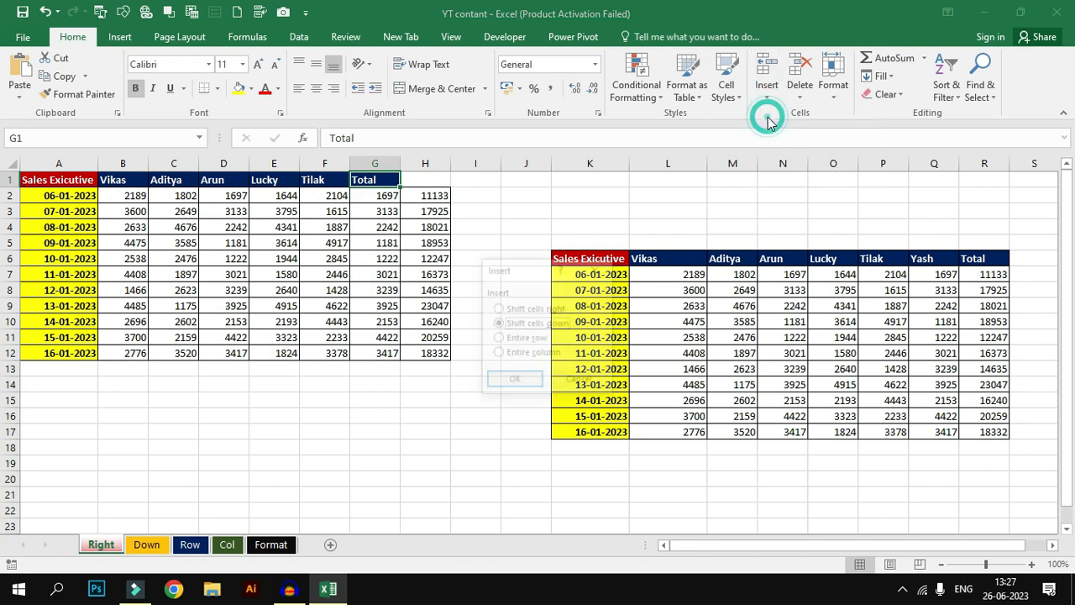
drag(529, 270, 537, 194)
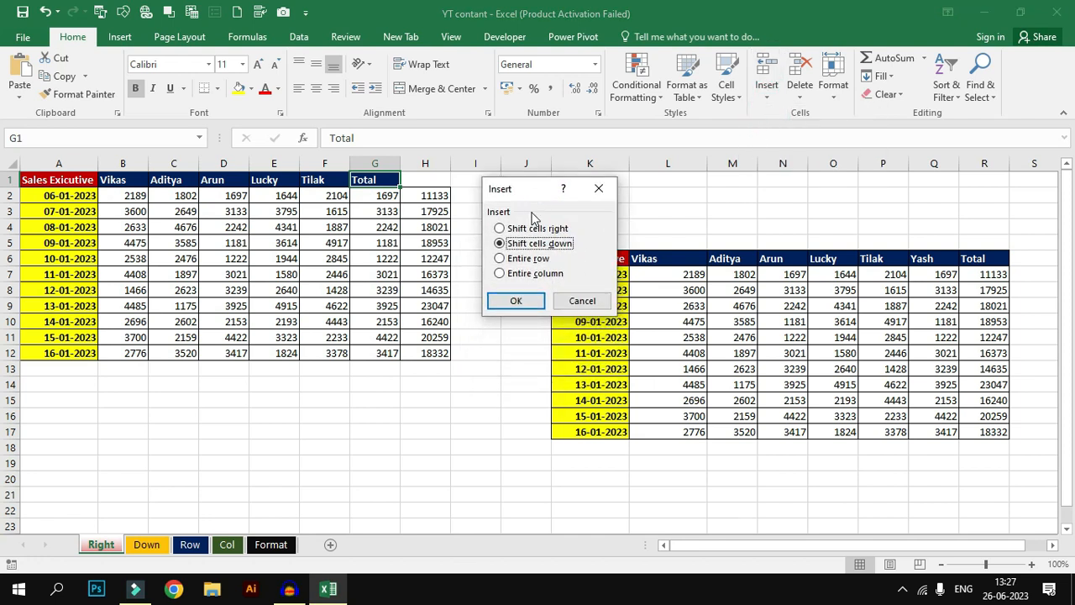
key(Escape)
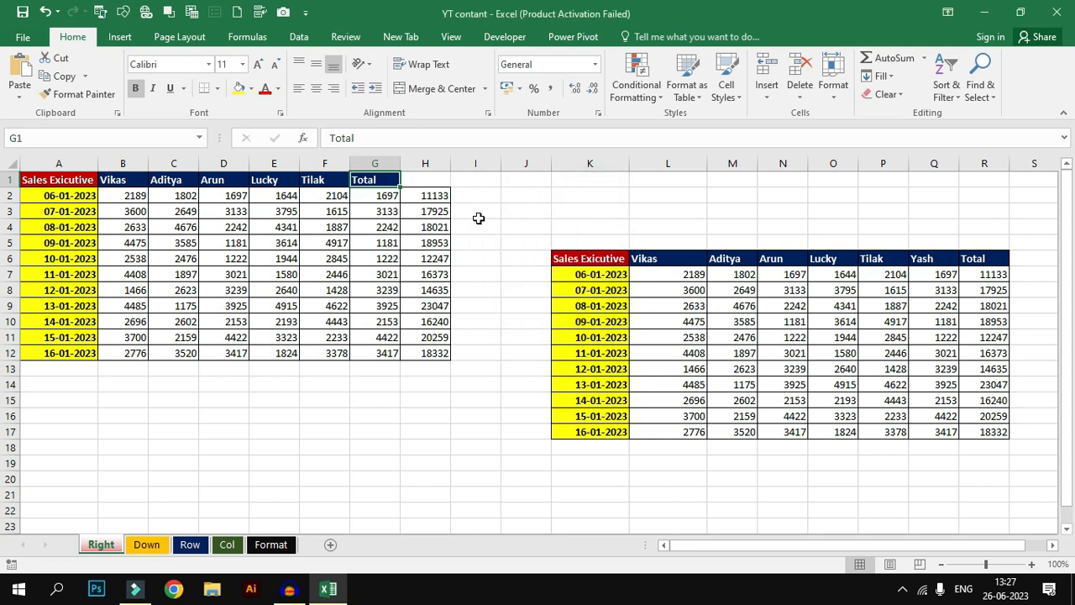
right_click(384, 181)
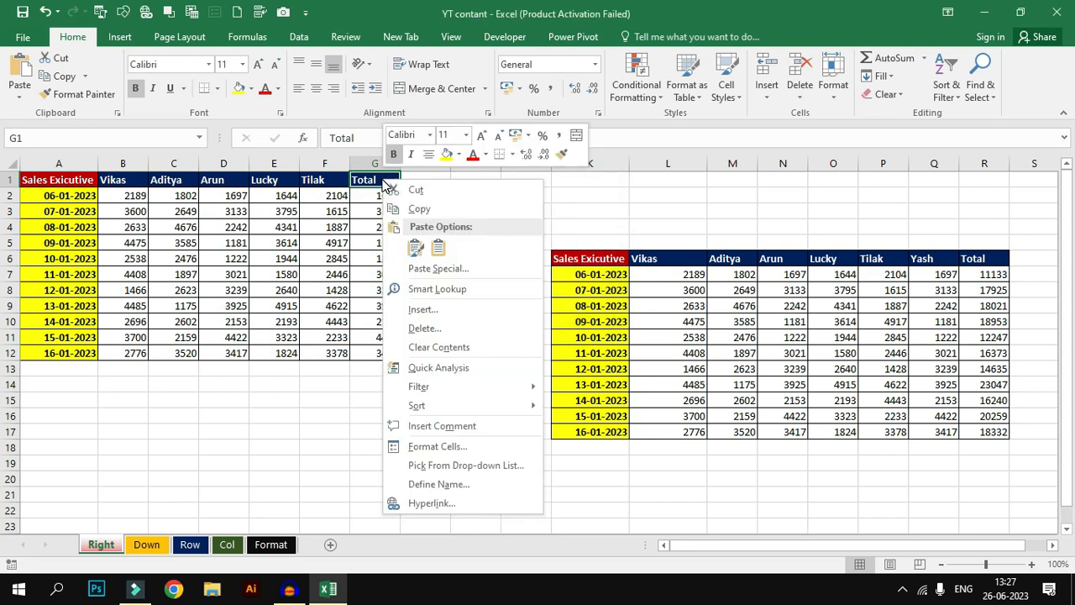
click(414, 311)
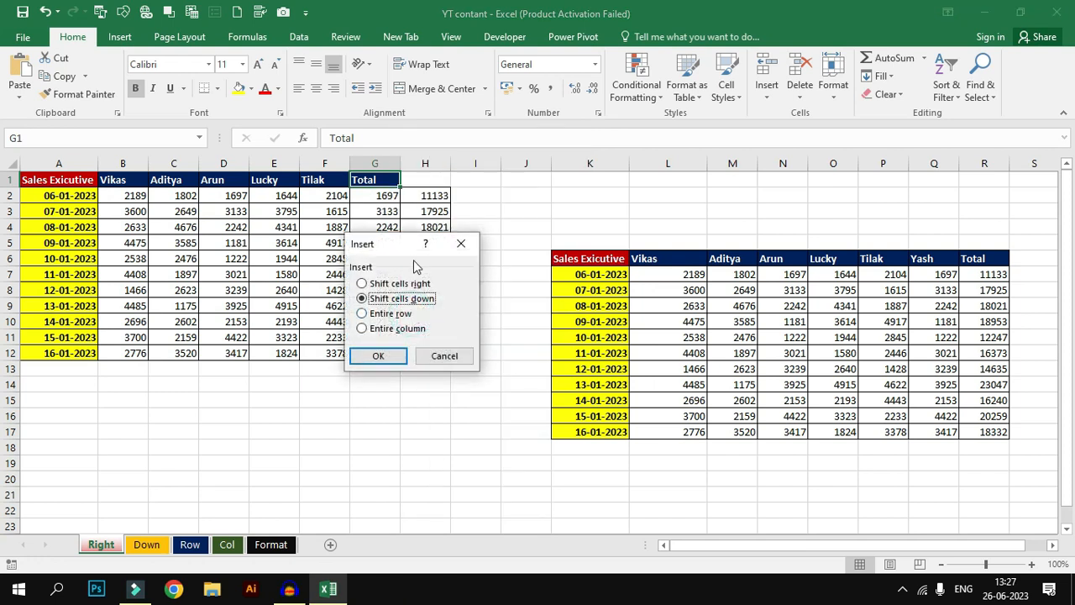
click(460, 244)
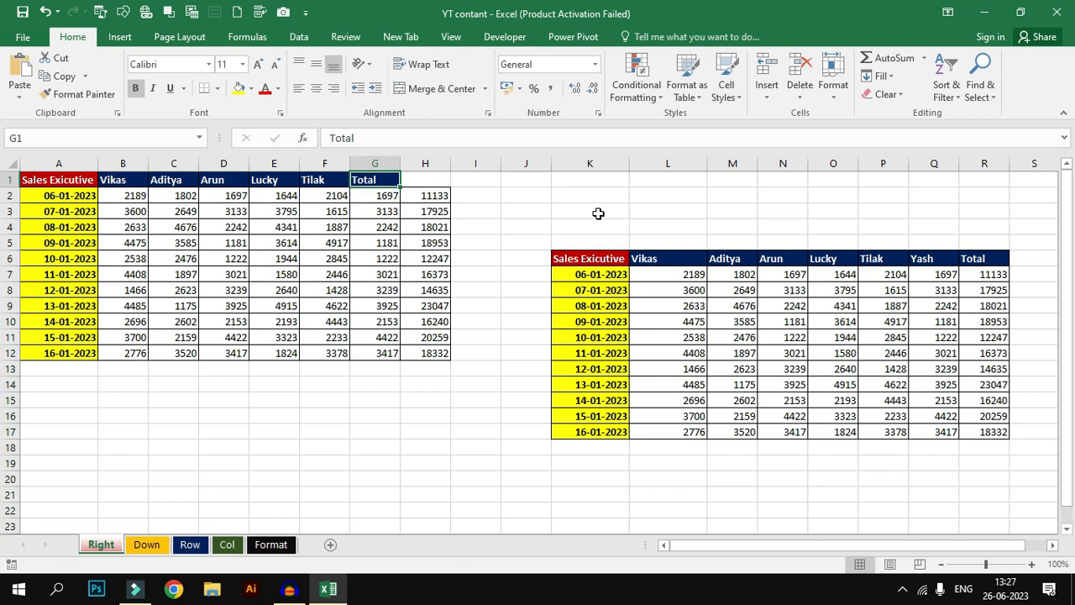
Step: Insert a blank cell at G1 with the Shift cells right option, moving the Total header to H1
key(ctrl+plus)
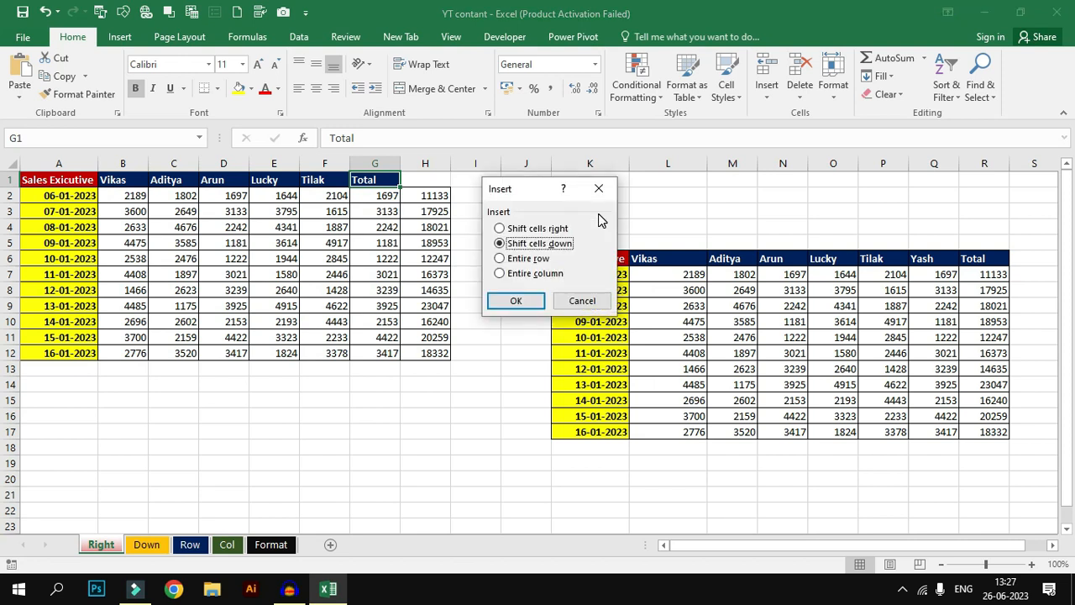
click(517, 228)
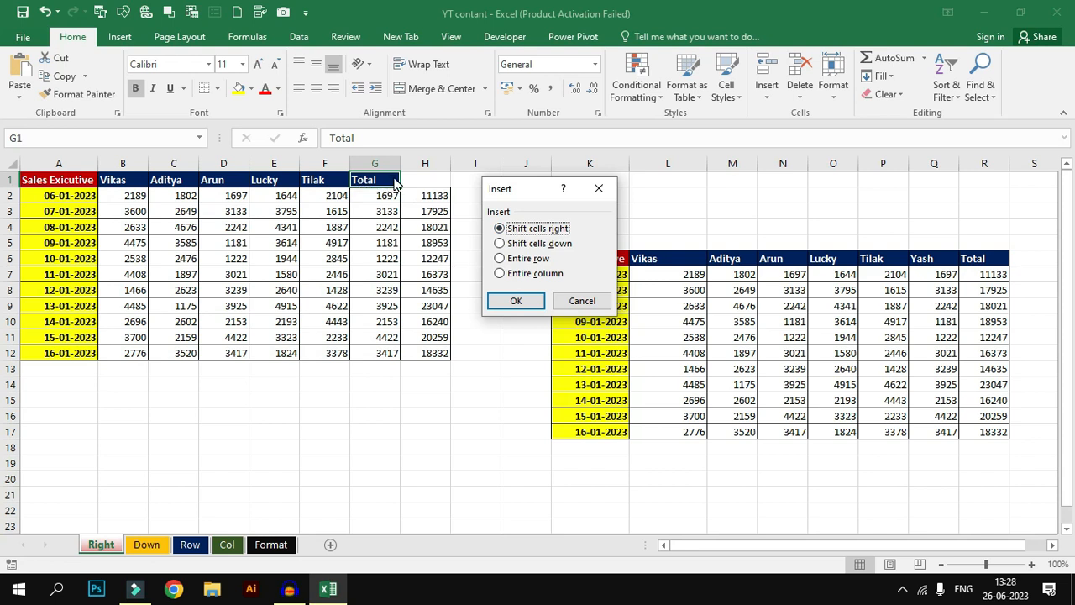
click(515, 301)
click(447, 208)
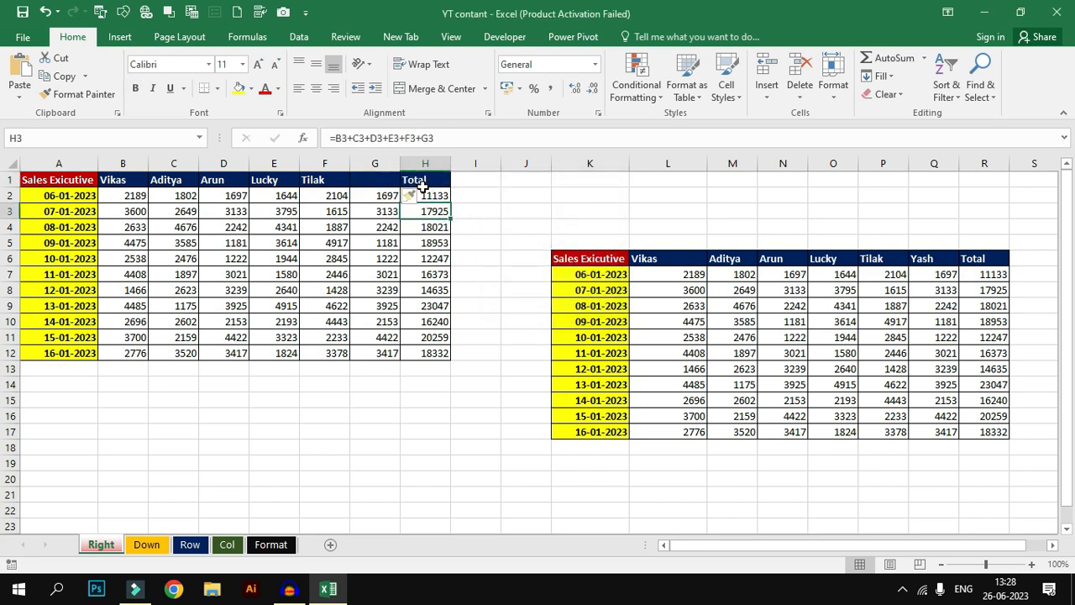
click(421, 181)
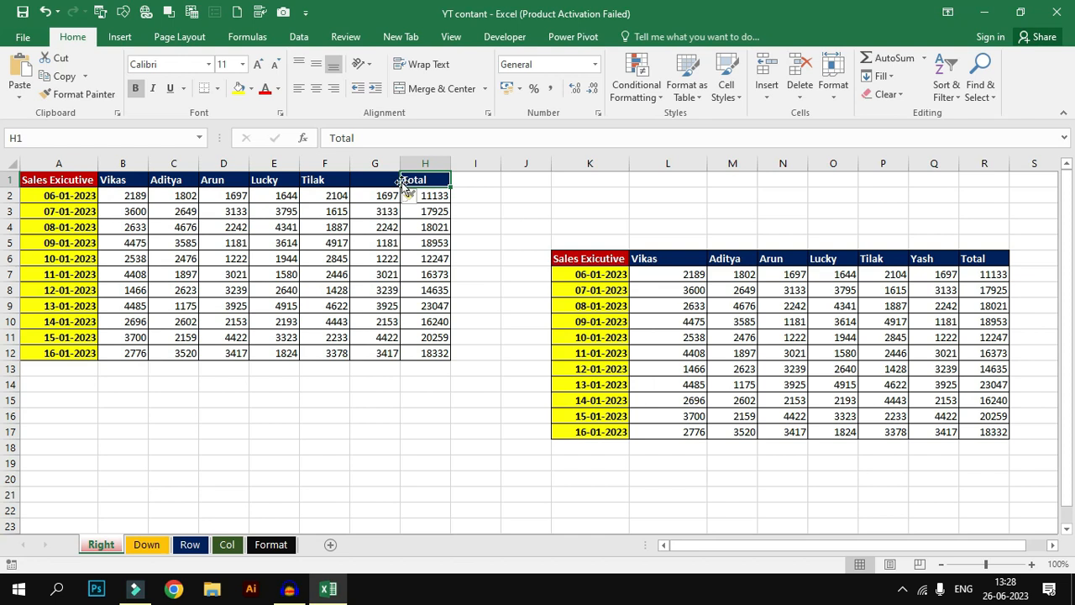
Step: Enter the missing sales executive's name from the reference table as the header in G1
click(378, 181)
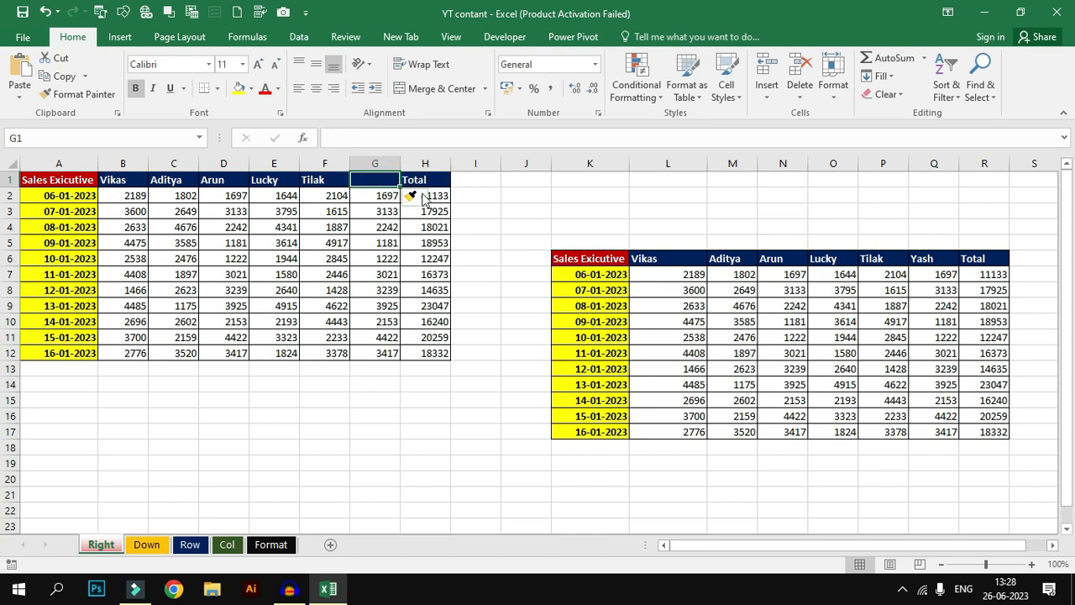
text(Yash)
click(505, 224)
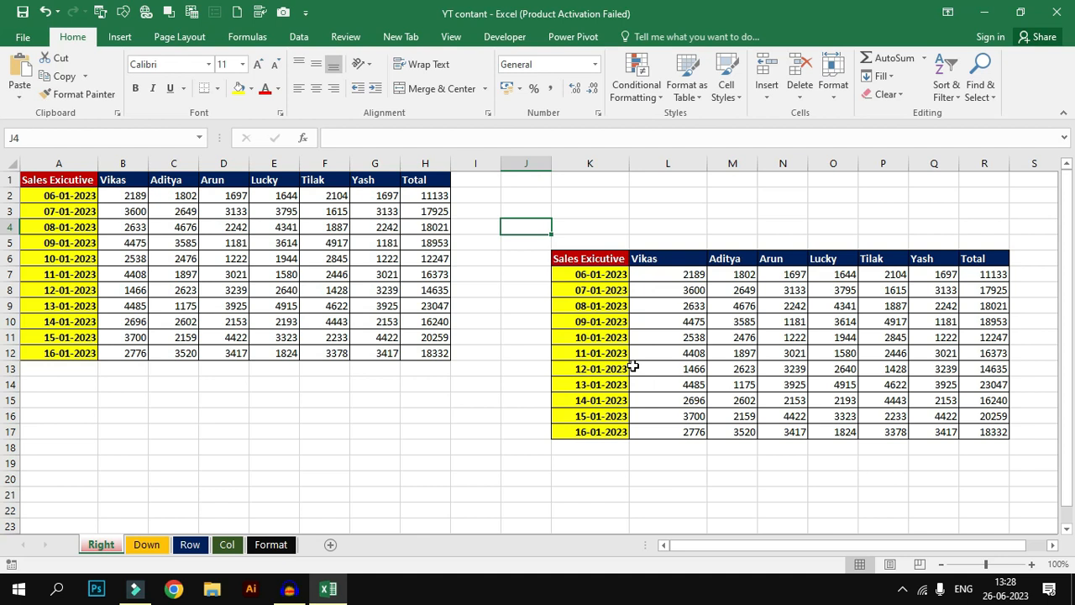
Step: Delete cells G1:G4 in the first table with the Shift cells left option
drag(387, 183, 392, 227)
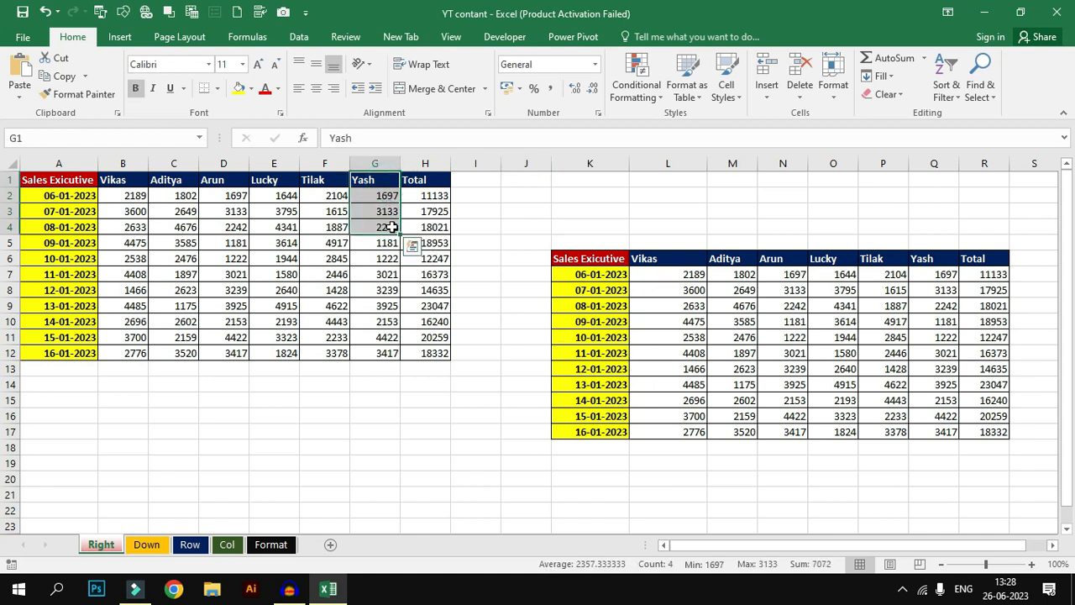
key(ctrl+minus)
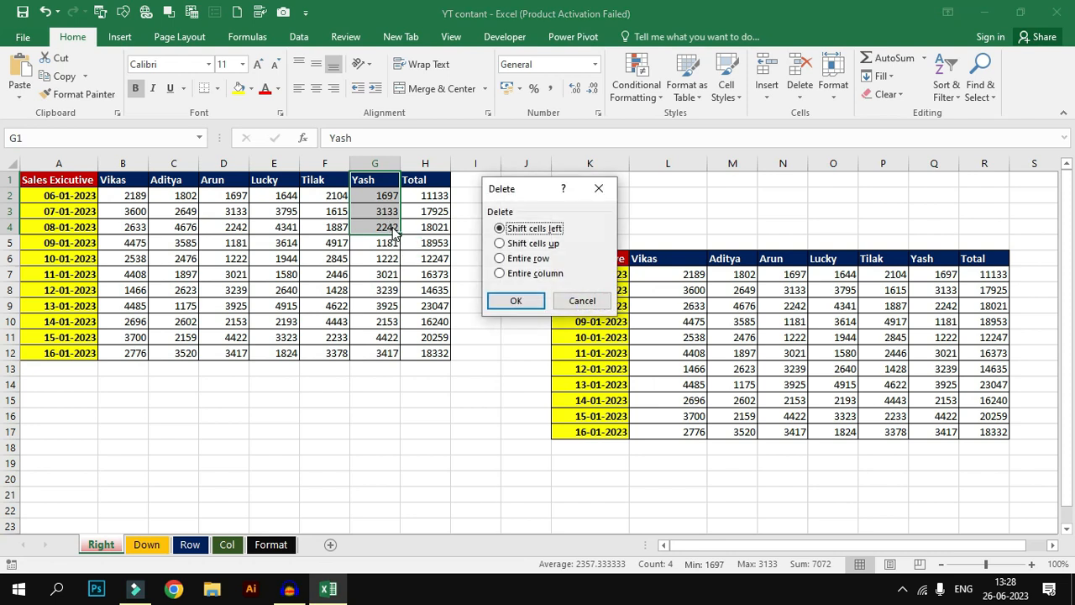
key(Return)
click(526, 242)
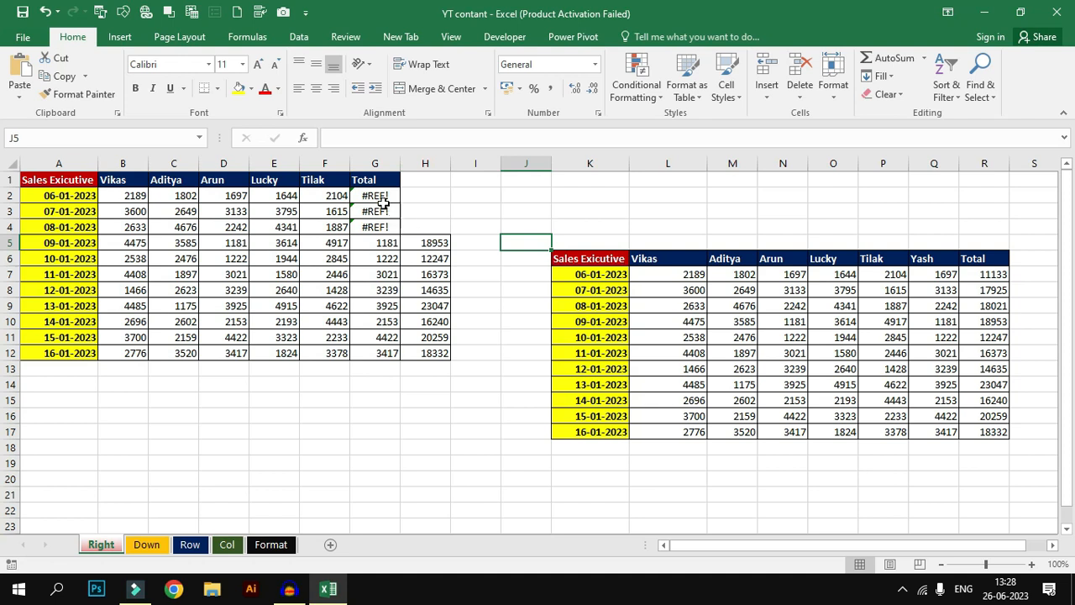
Step: Insert four blank cells at G1:G4 with the Shift cells right option, moving the Total cells into column H
drag(378, 179, 377, 227)
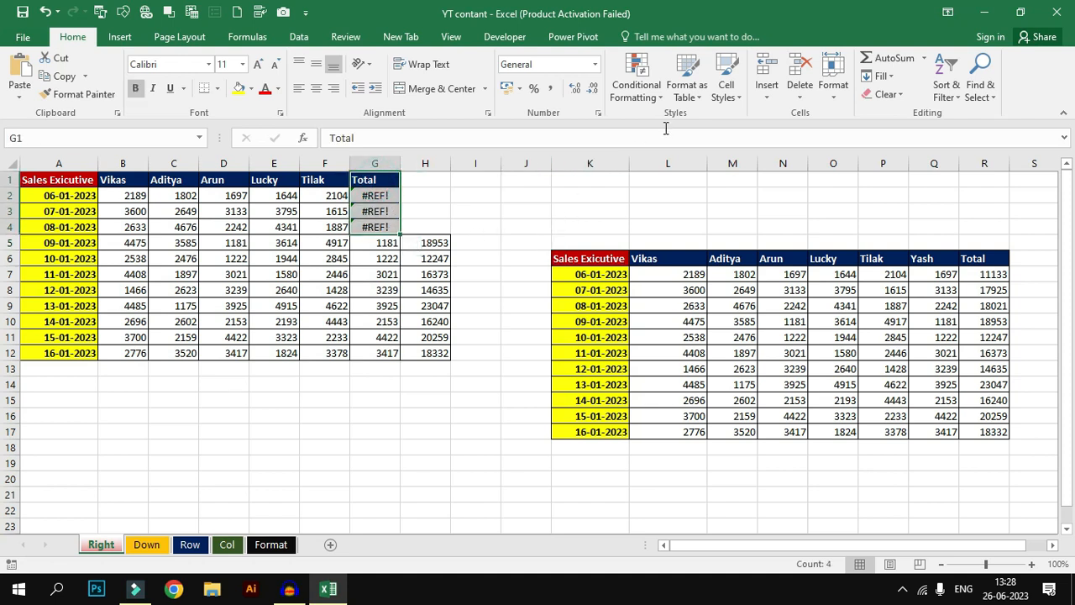
click(767, 98)
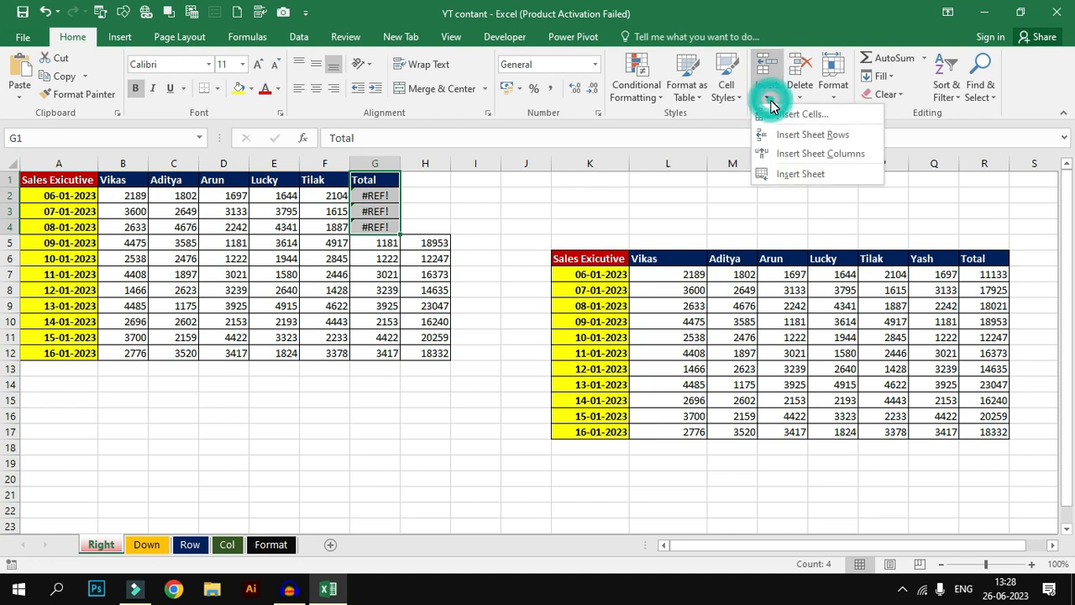
click(778, 112)
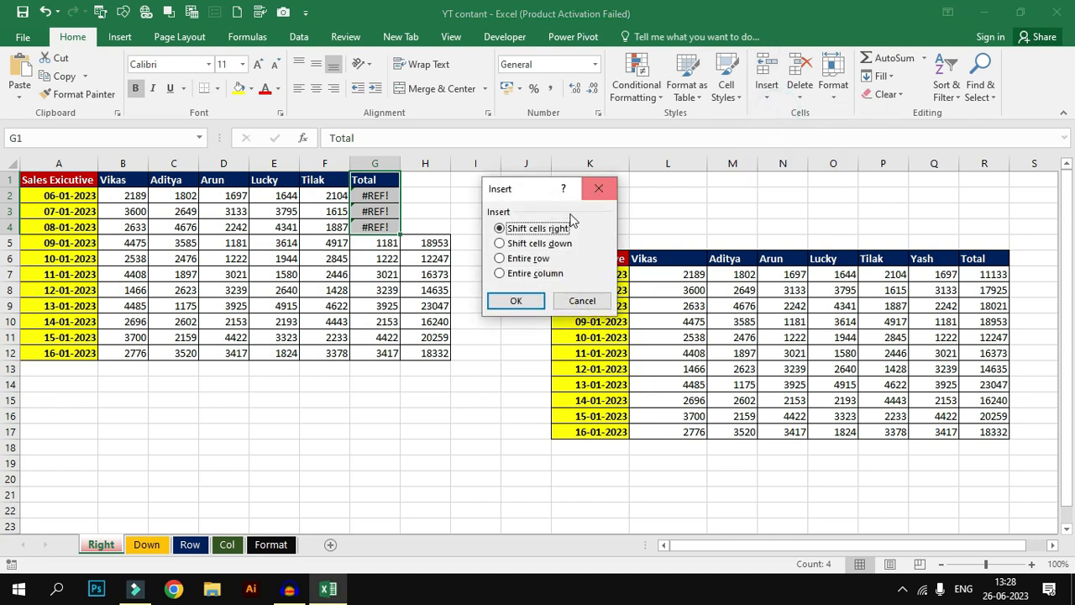
click(527, 304)
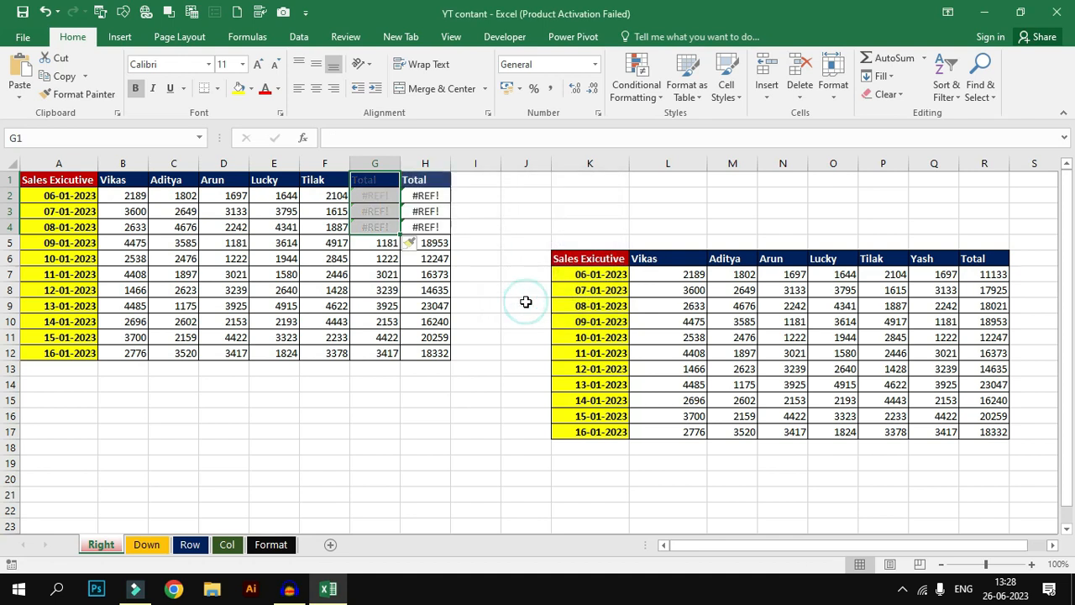
click(511, 294)
drag(386, 180, 383, 227)
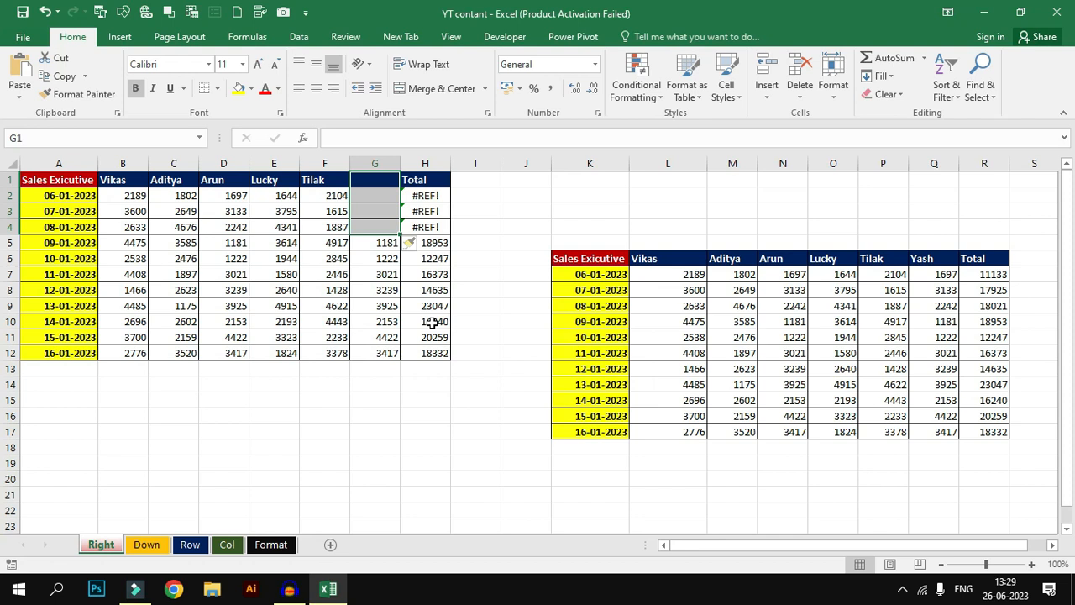
Step: Open the Down sheet and examine the header row and the sequence of dates in column A
click(146, 546)
drag(51, 180, 426, 180)
click(44, 196)
key(shift+Down)
key(shift+Down)
key(shift+Down)
key(shift+Down)
key(shift+Down)
key(shift+Down)
drag(44, 202, 48, 339)
click(45, 195)
click(50, 212)
click(45, 227)
click(55, 243)
Step: Insert a blank cell at A6 with the Shift cells down option
click(60, 259)
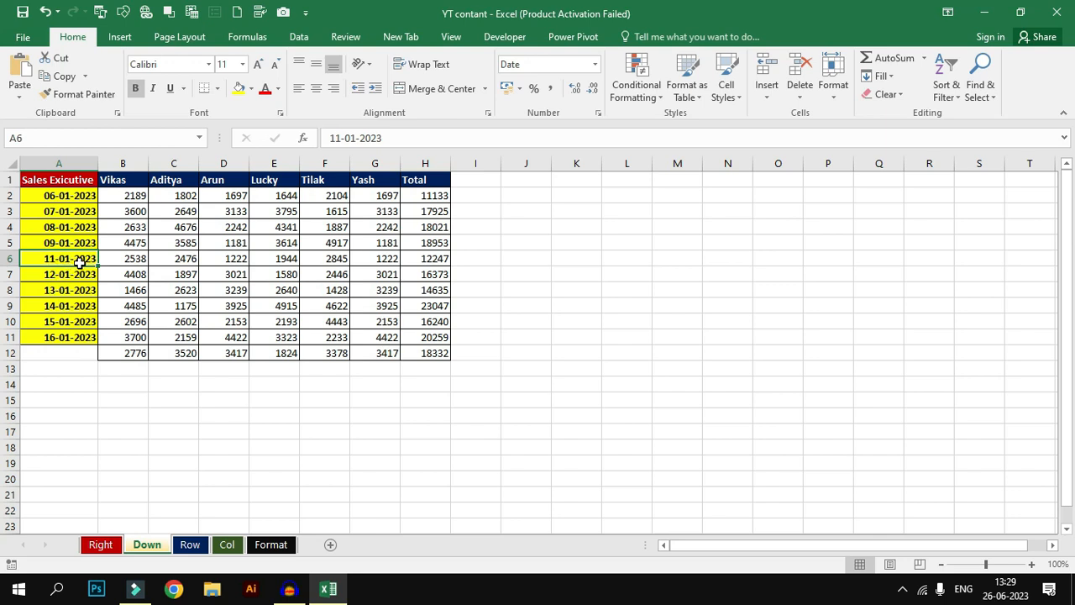
click(766, 91)
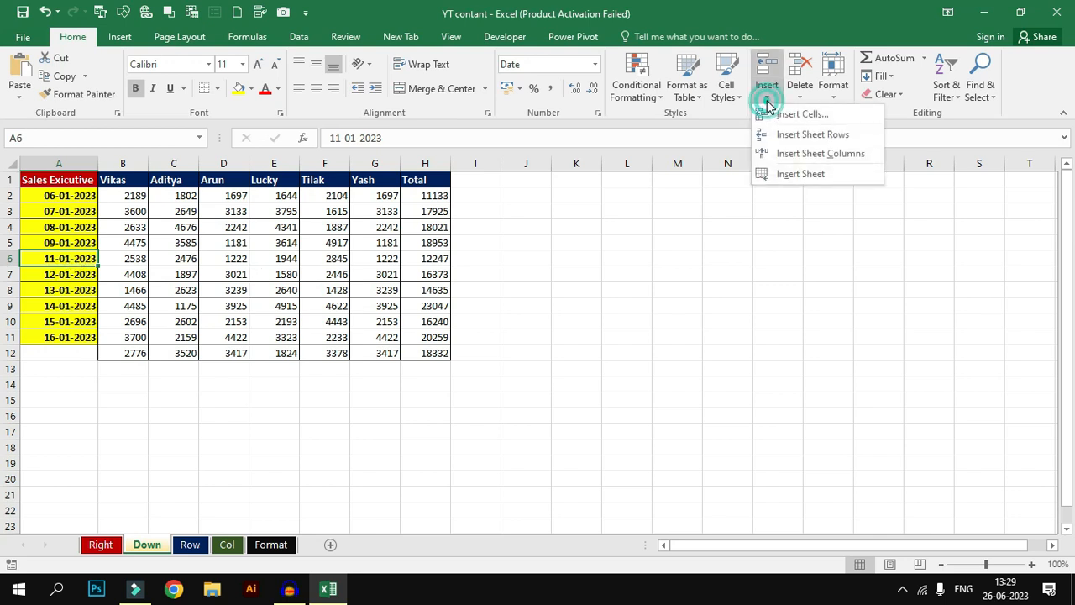
click(802, 114)
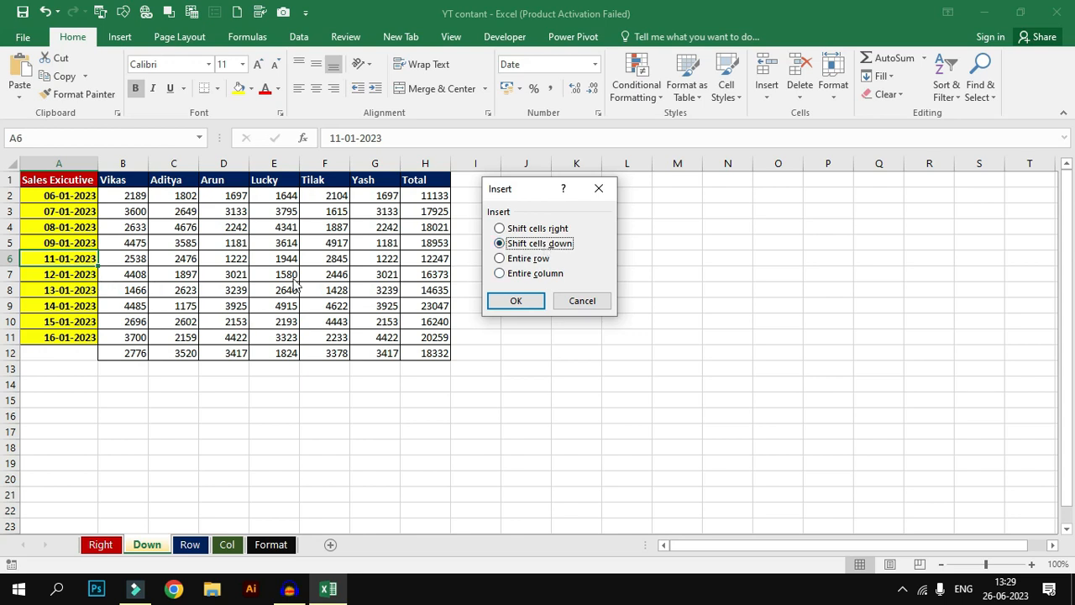
click(524, 304)
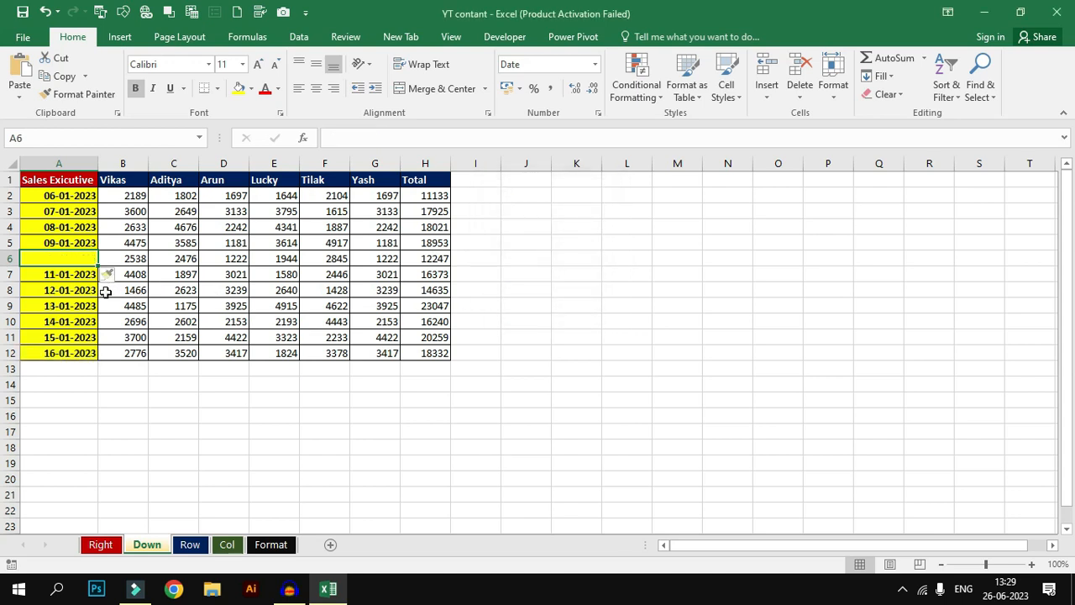
Step: Extend the date series from A5 into A6 to fill in 10-01-2023
click(58, 260)
click(63, 244)
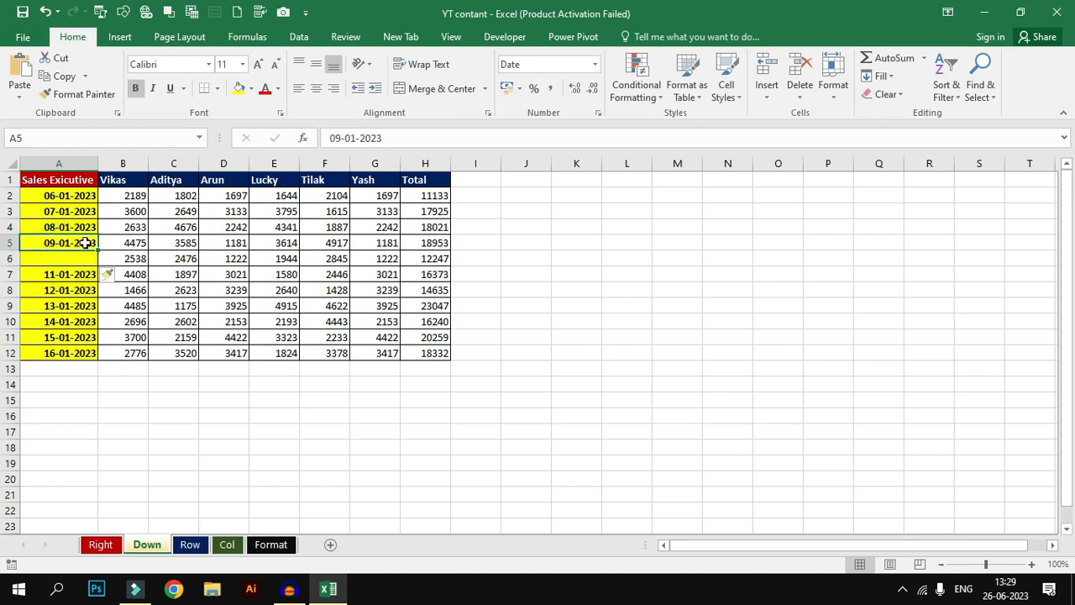
drag(97, 250, 99, 265)
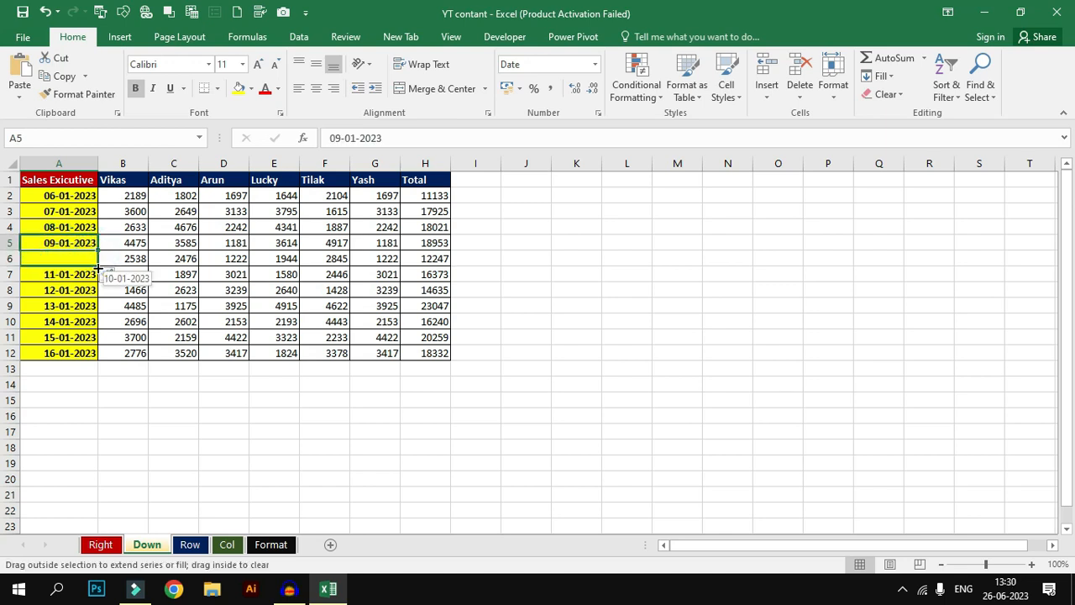
click(207, 304)
click(72, 274)
click(74, 259)
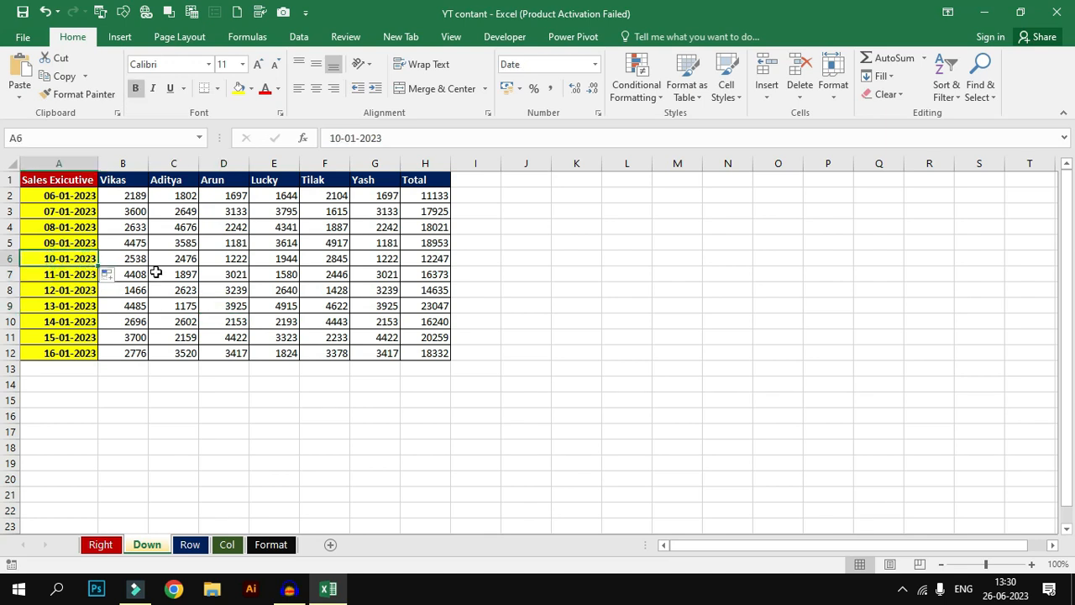
Step: Open the Row sheet and examine the Sales No. sequence and the table rows 5 and 10
click(190, 543)
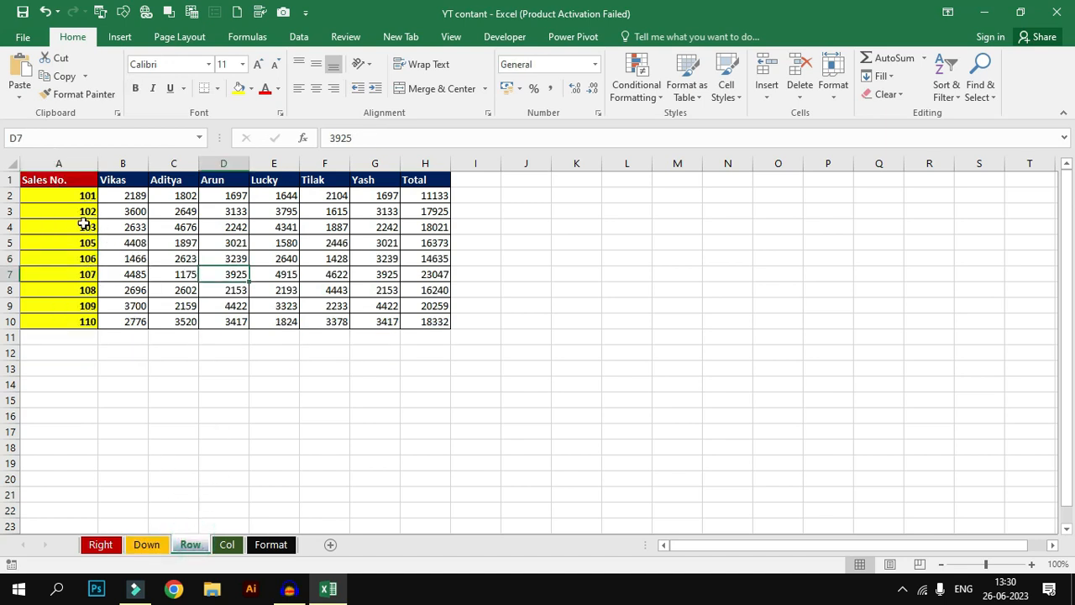
click(72, 202)
click(80, 215)
click(88, 242)
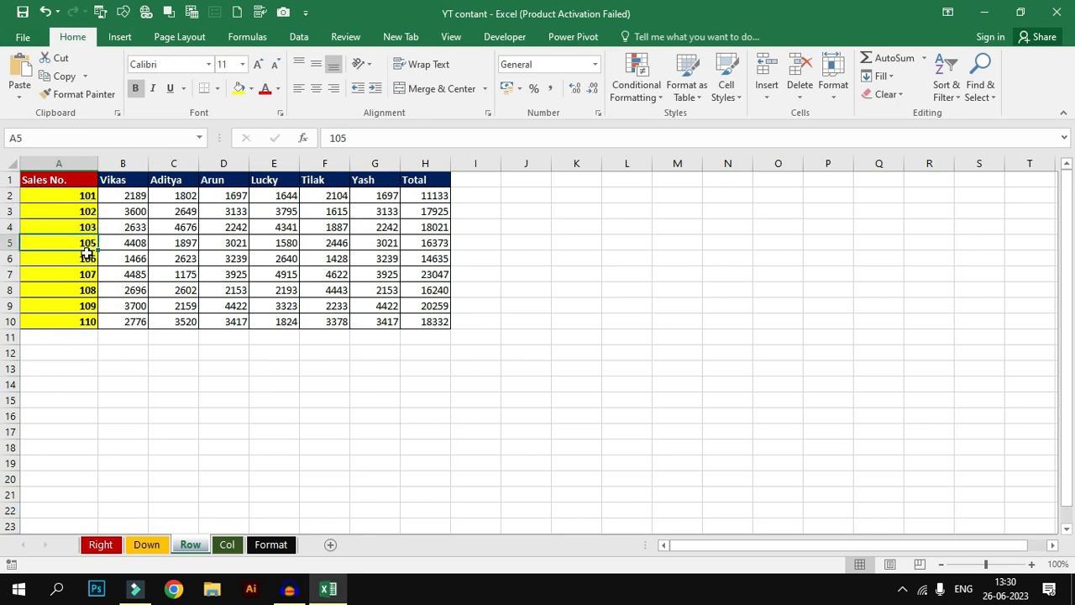
drag(33, 242, 428, 243)
drag(67, 321, 426, 326)
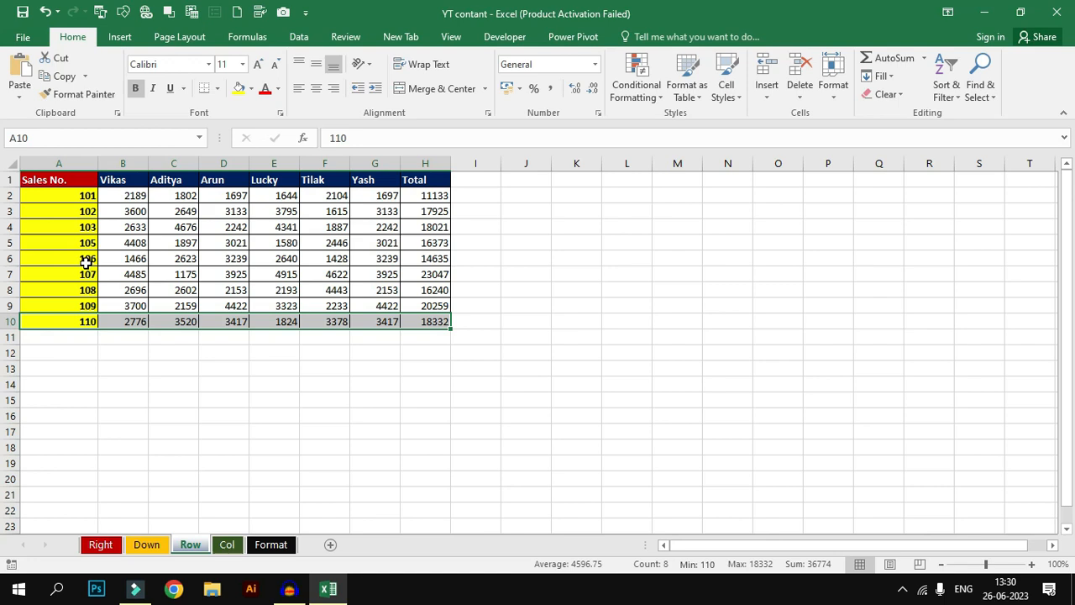
Step: Insert a blank row at A5 with the Entire row option, between sales numbers 103 and 105
click(31, 242)
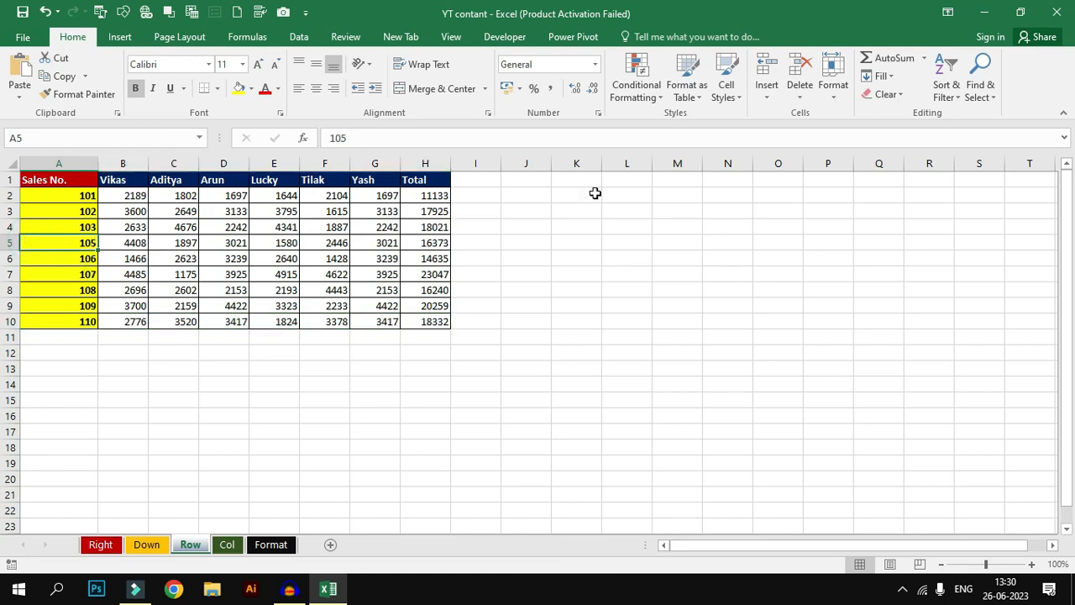
click(768, 99)
click(776, 116)
click(525, 259)
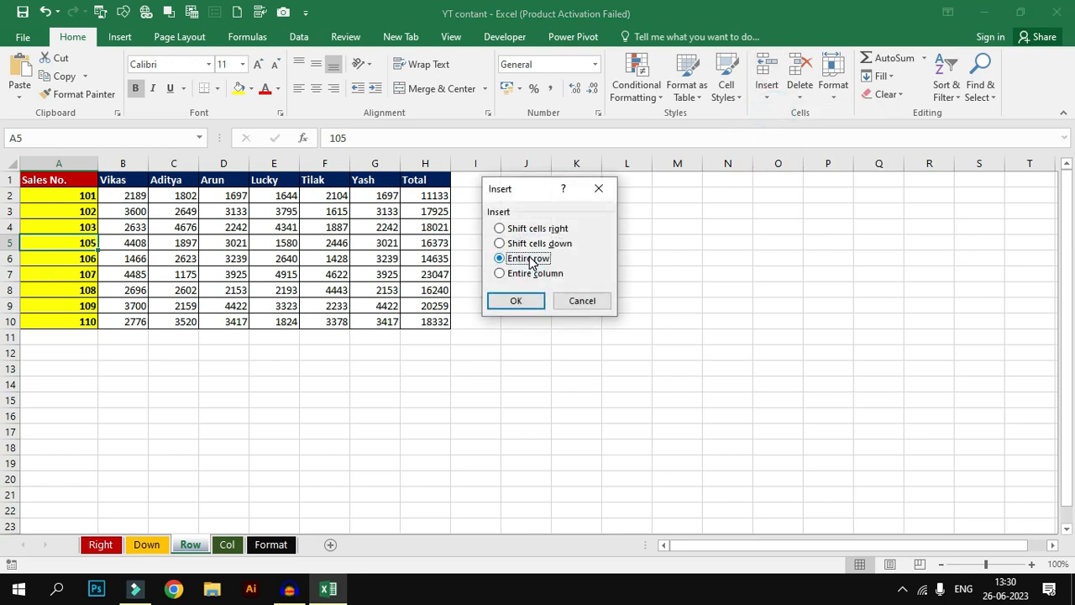
click(527, 302)
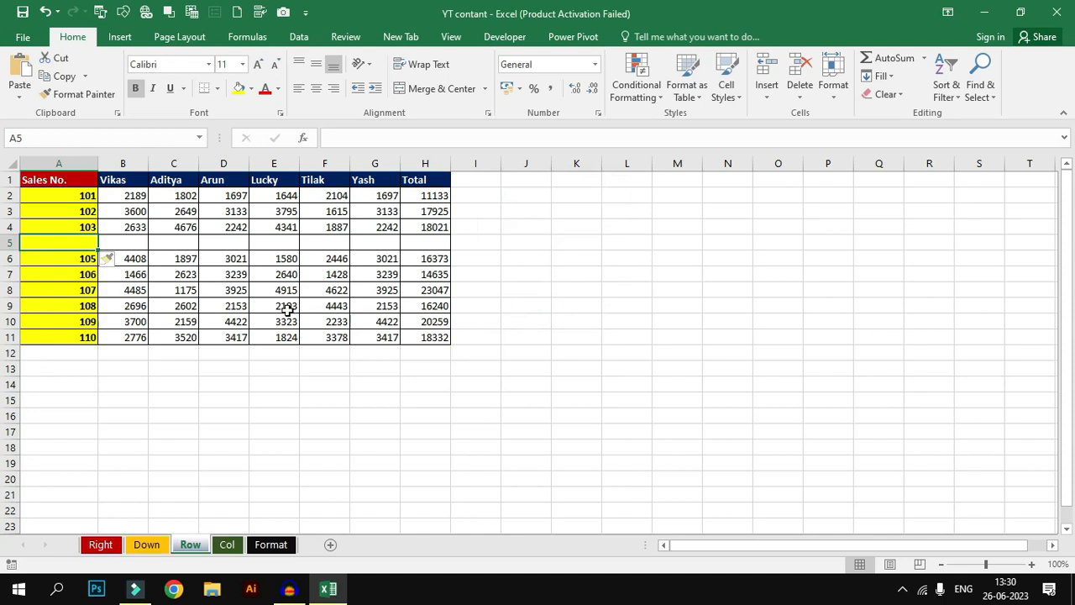
drag(80, 241, 639, 242)
click(655, 287)
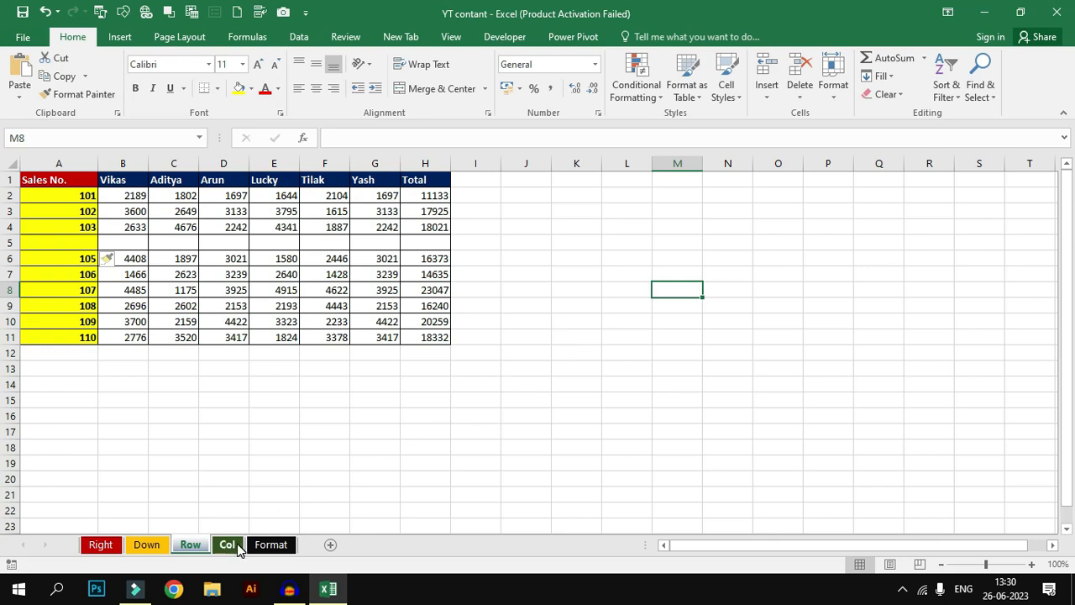
Step: Open the Col sheet and examine the sales table headers against the note in row 15
click(238, 545)
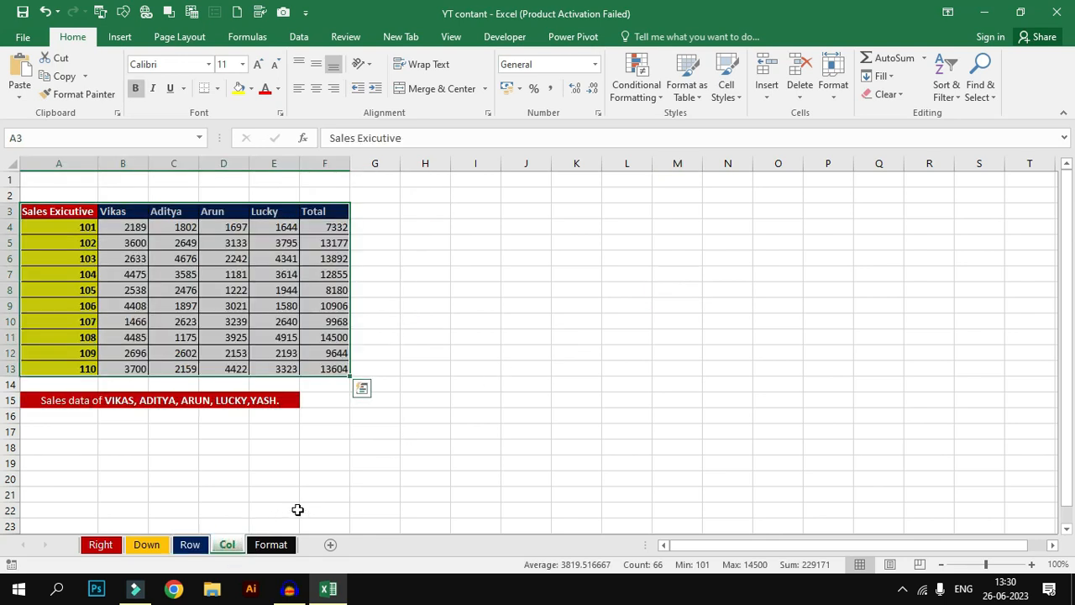
click(396, 472)
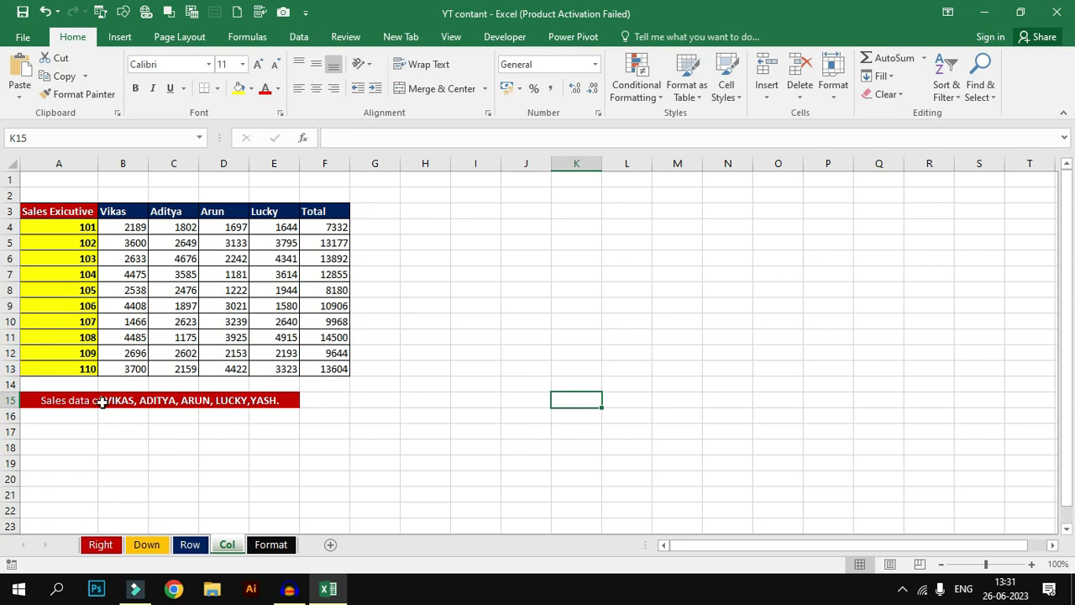
click(74, 401)
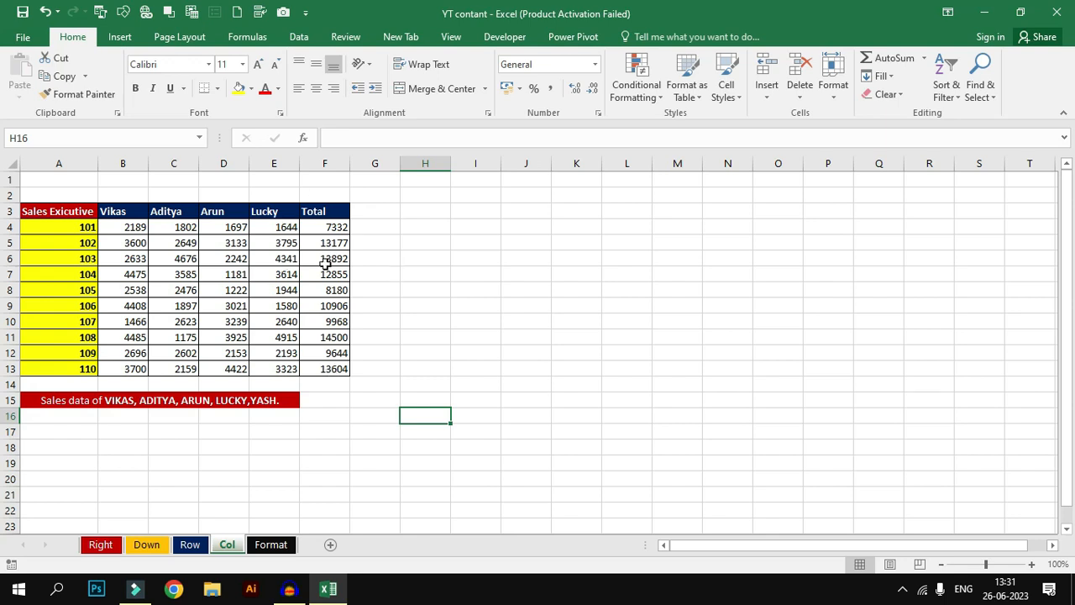
Step: Insert a blank column F with the Entire column option, before the Total column
click(326, 212)
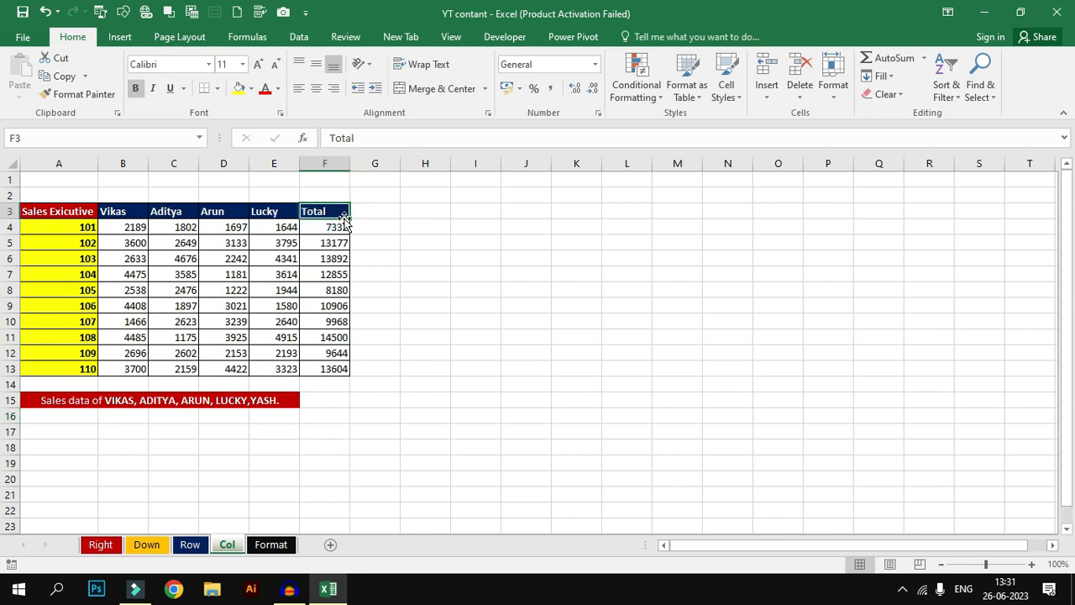
click(336, 243)
click(337, 275)
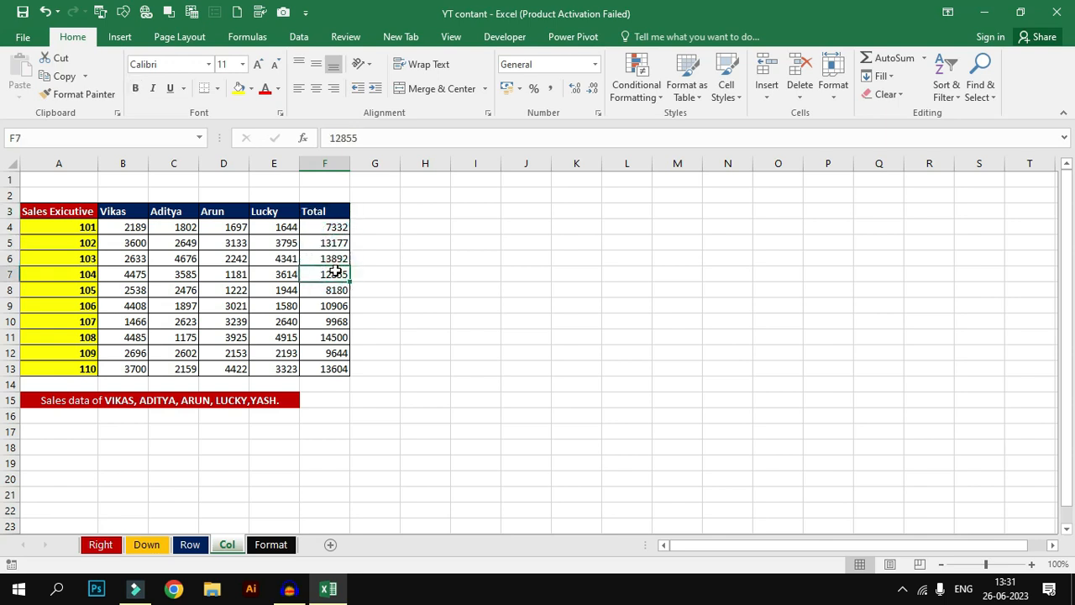
click(770, 104)
click(776, 113)
click(535, 275)
click(531, 304)
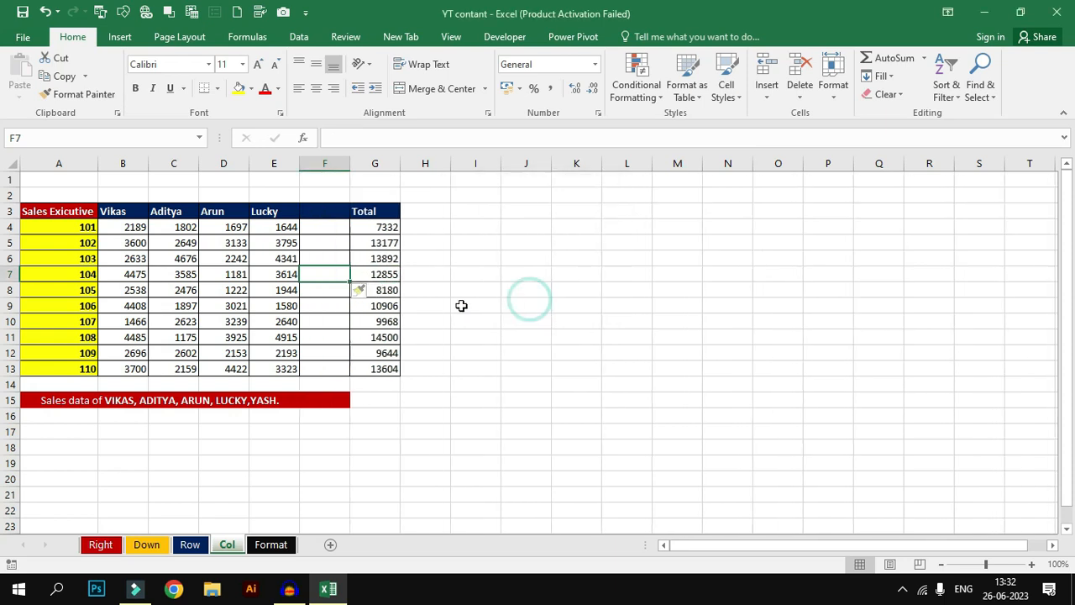
click(344, 167)
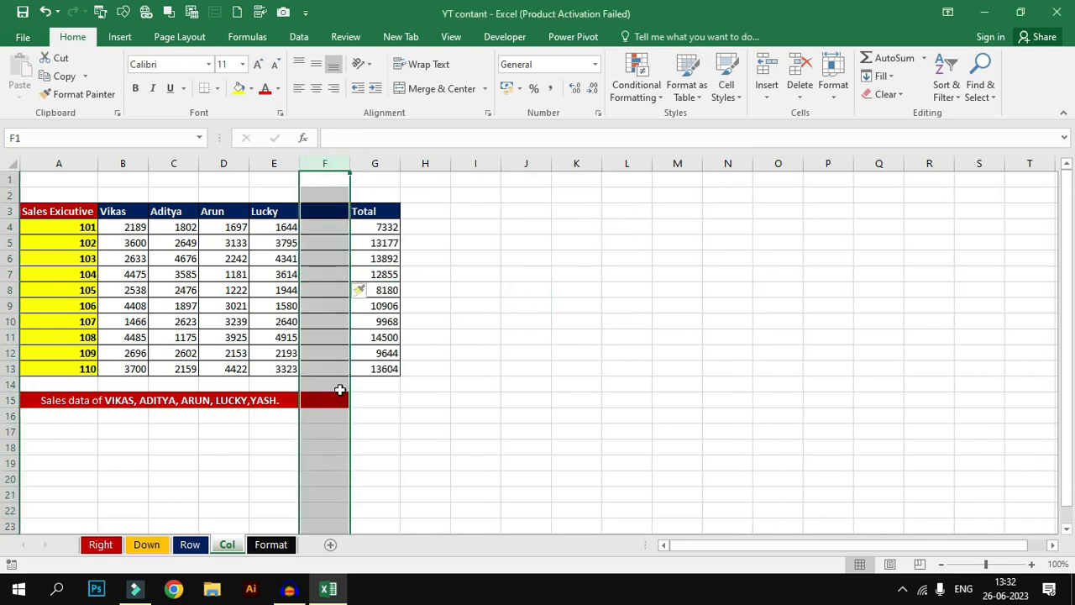
click(476, 400)
Step: Enter the missing sales executive's name as the header in F3, with 4155 in F4 and 636 in F5
click(319, 211)
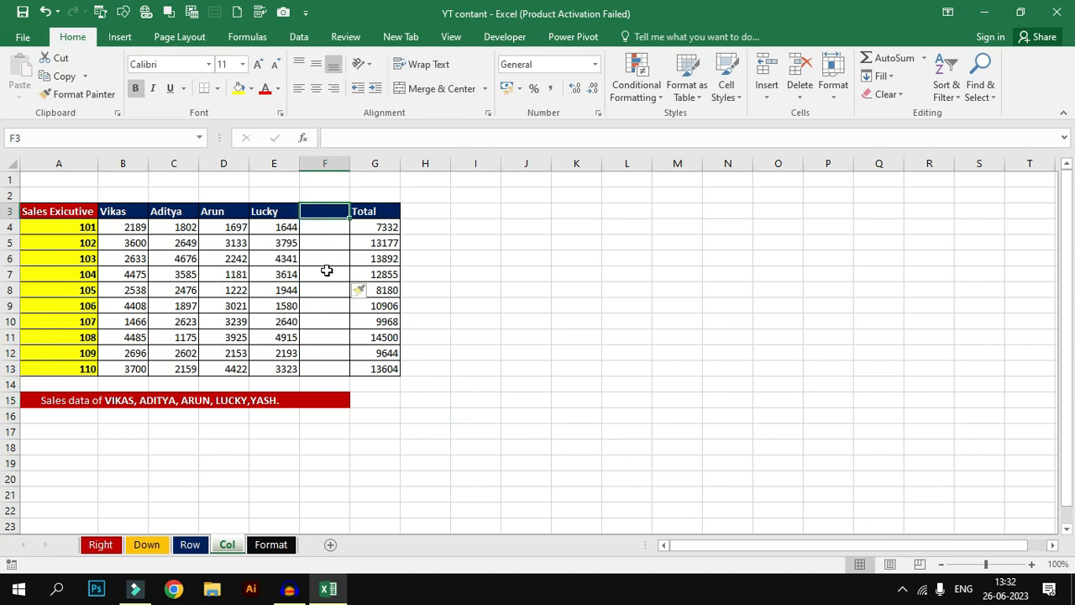
text(yash)
key(Return)
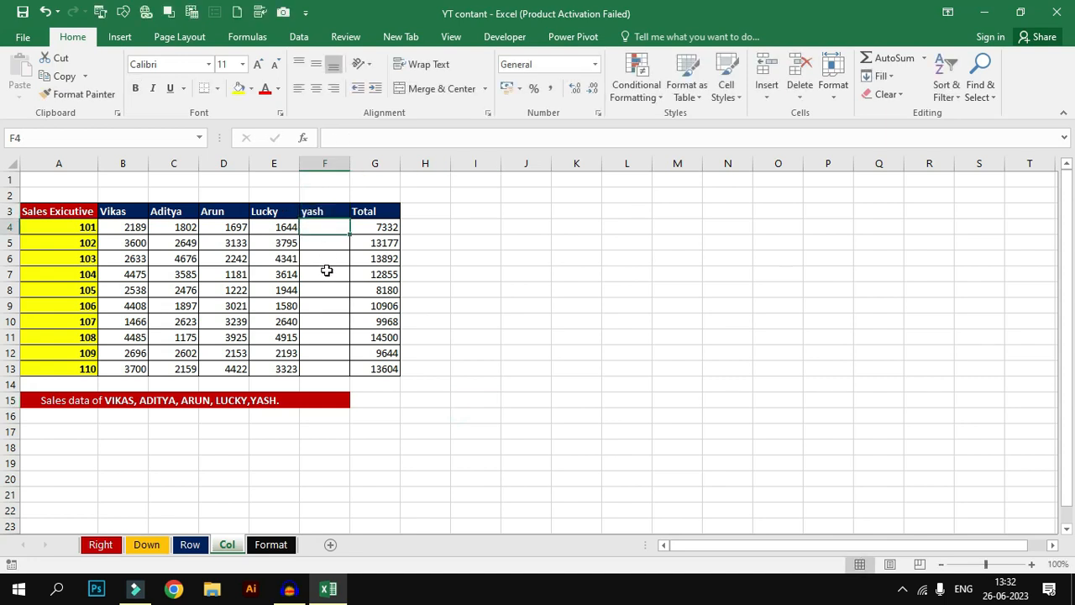
text(4155)
key(Return)
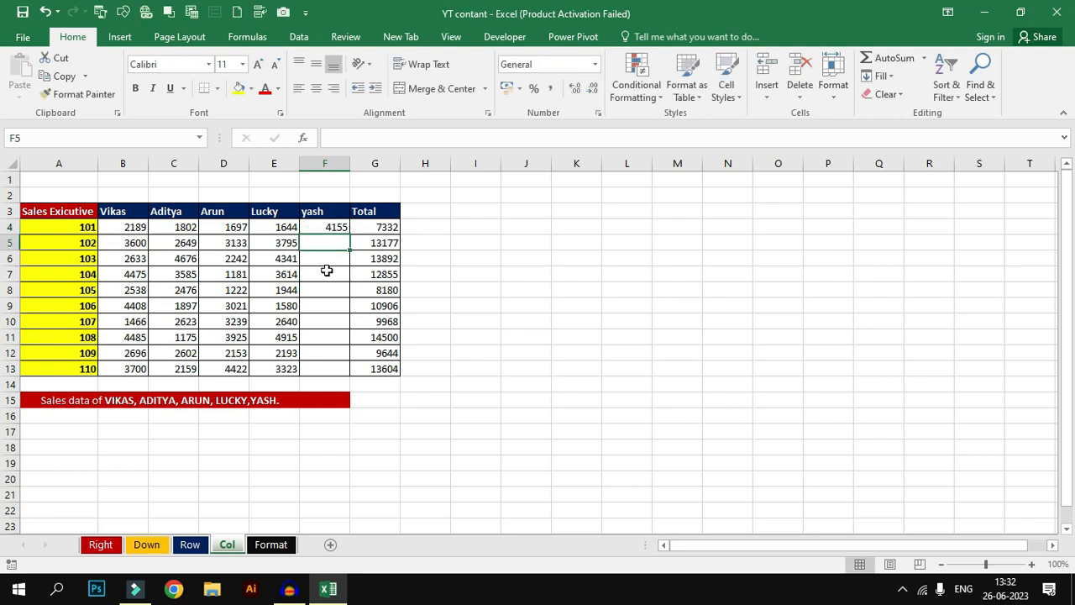
text(636)
key(Return)
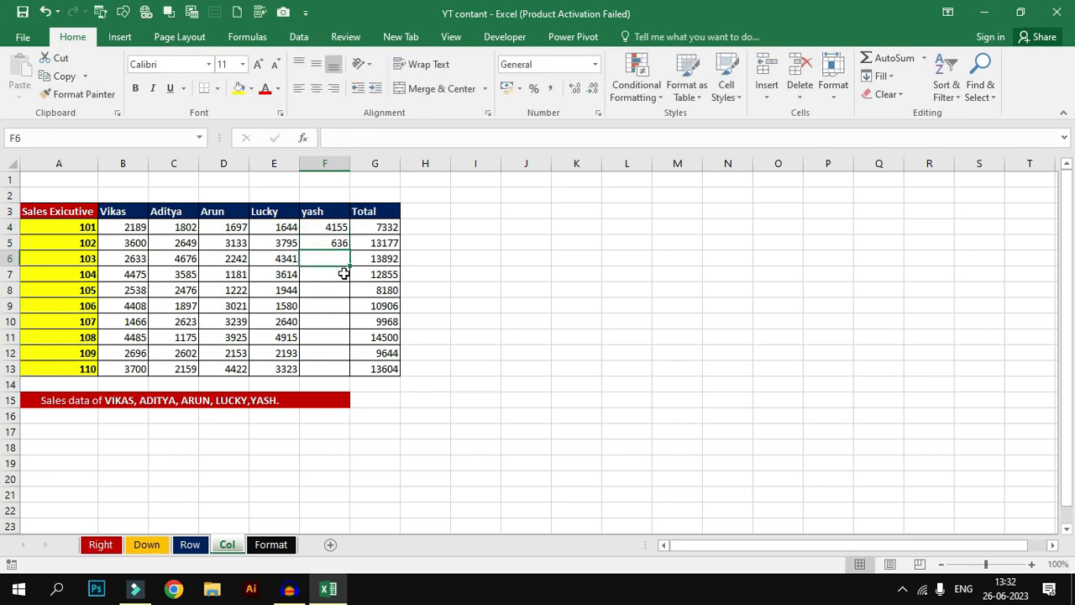
Step: Review the Row, Down and Right sheets, and return to the Col sheet
click(190, 544)
click(148, 544)
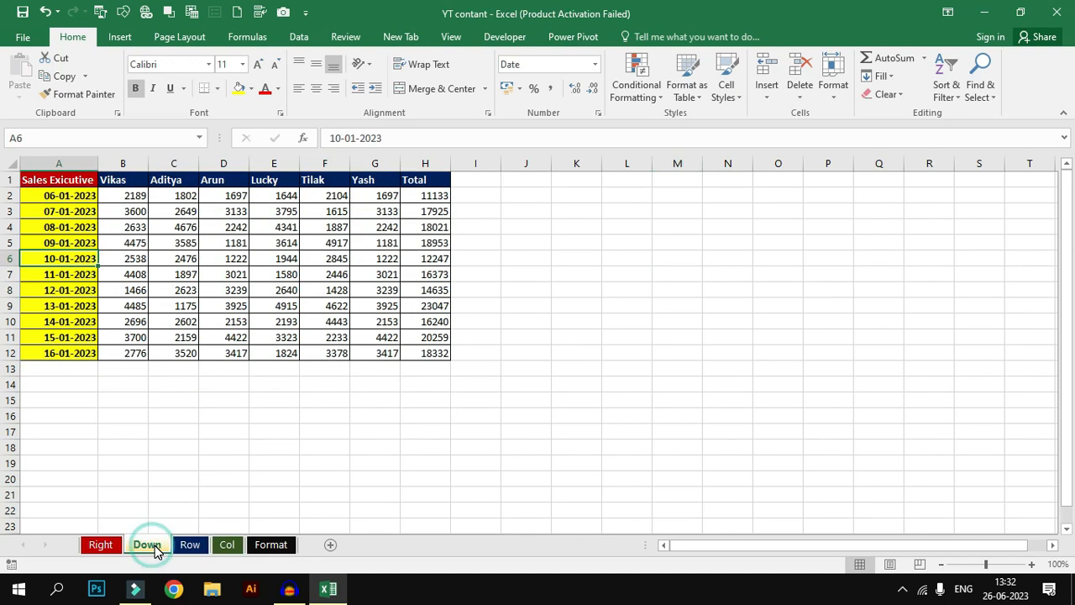
click(102, 545)
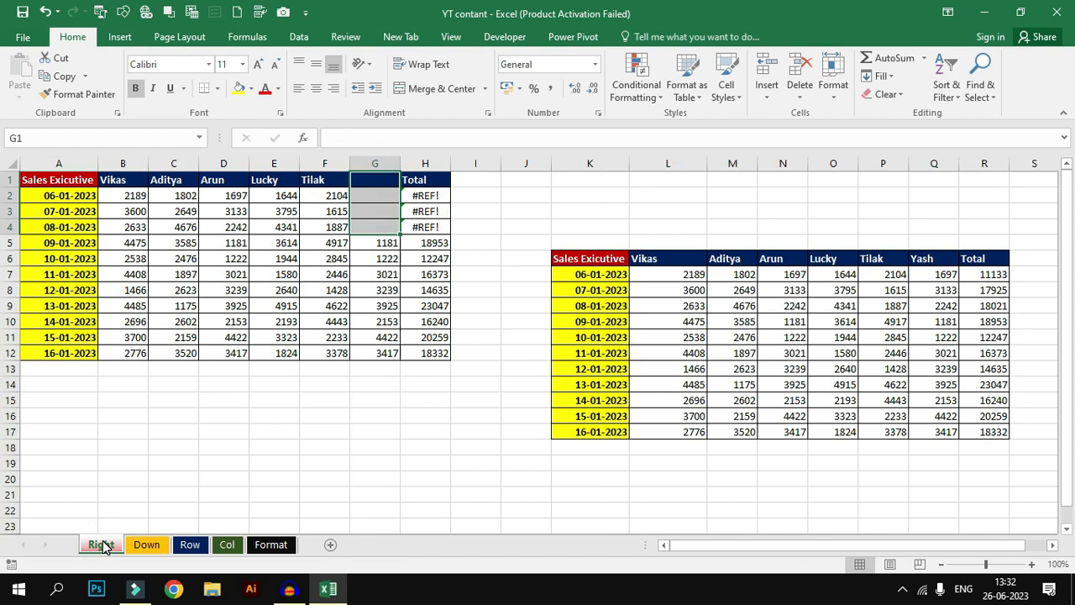
click(226, 544)
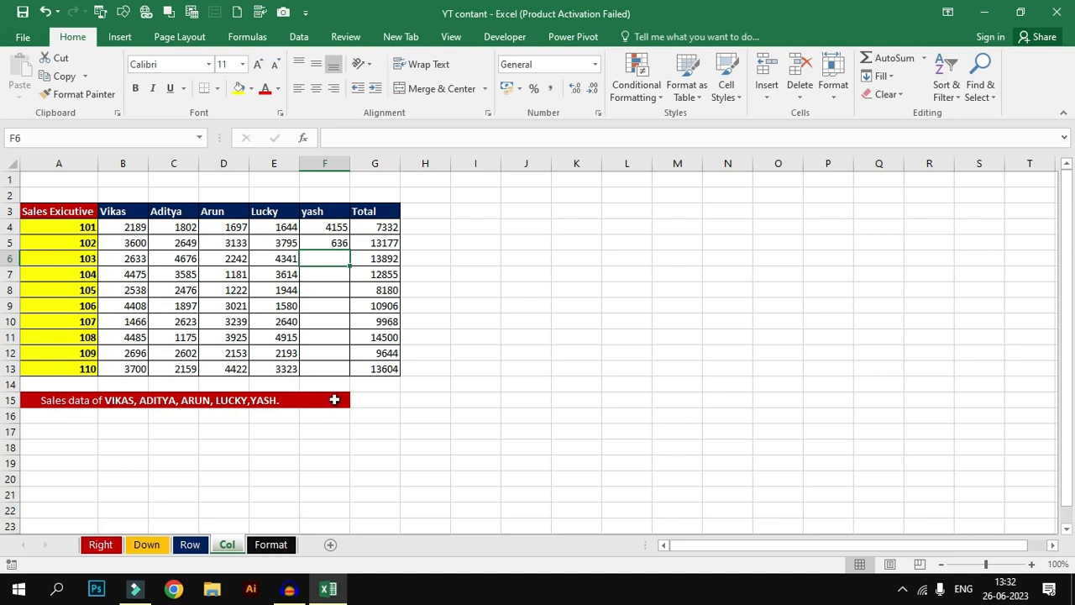
Step: Insert three blank rows at rows 5 to 7 of the Row sheet
click(190, 544)
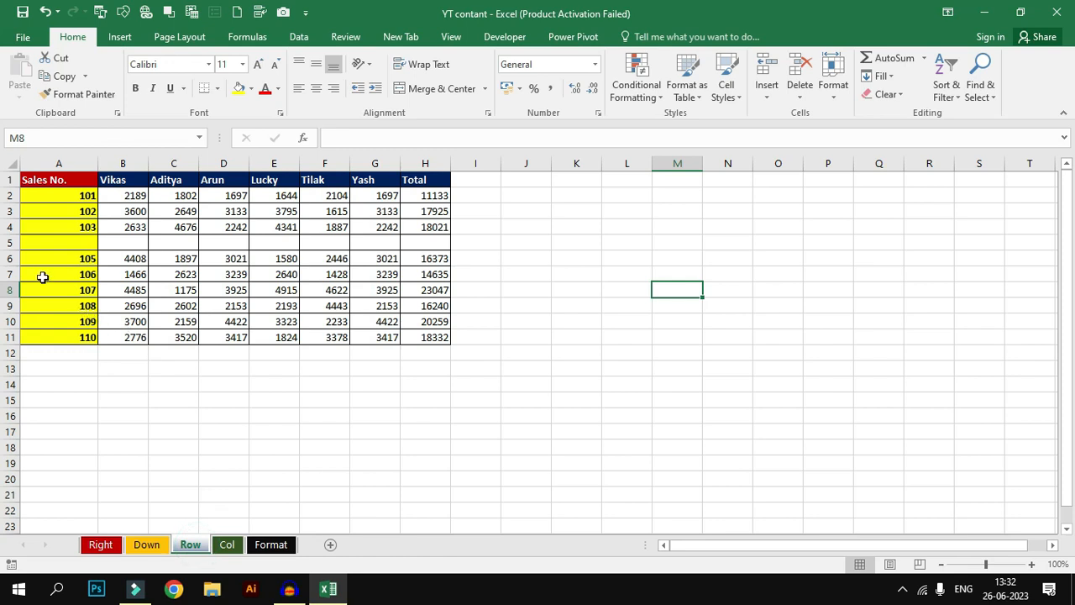
drag(11, 242, 12, 275)
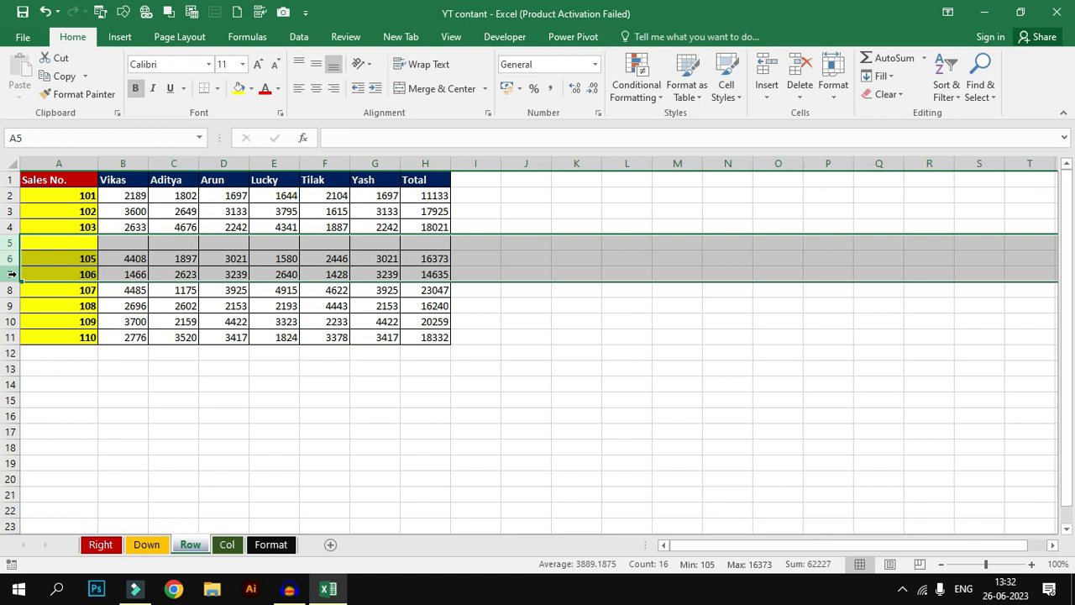
key(ctrl+shift+plus)
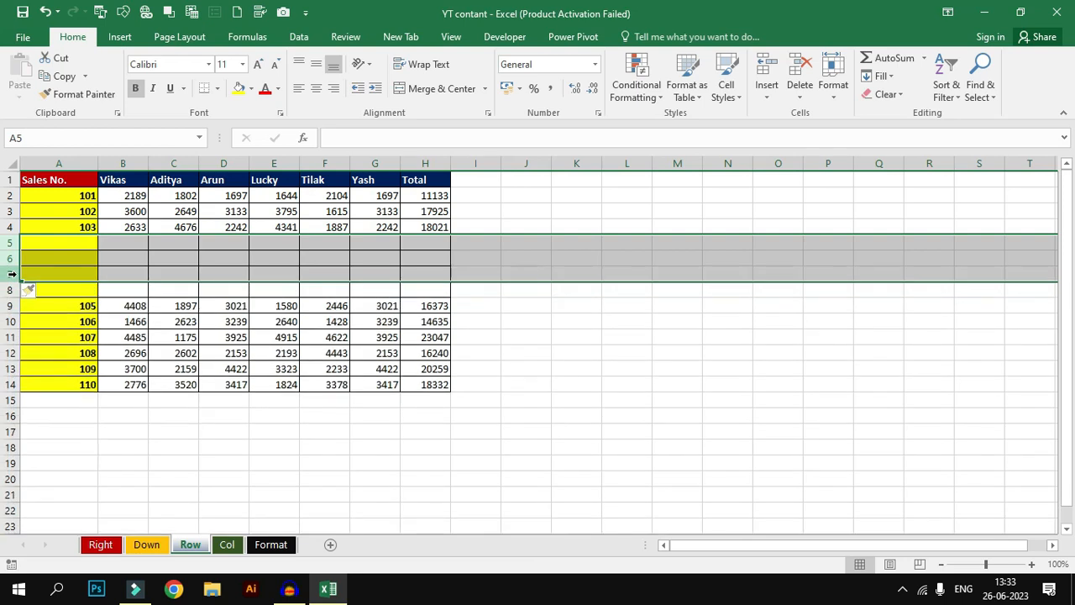
Step: Delete the blank rows 5 to 8 from the table
click(187, 335)
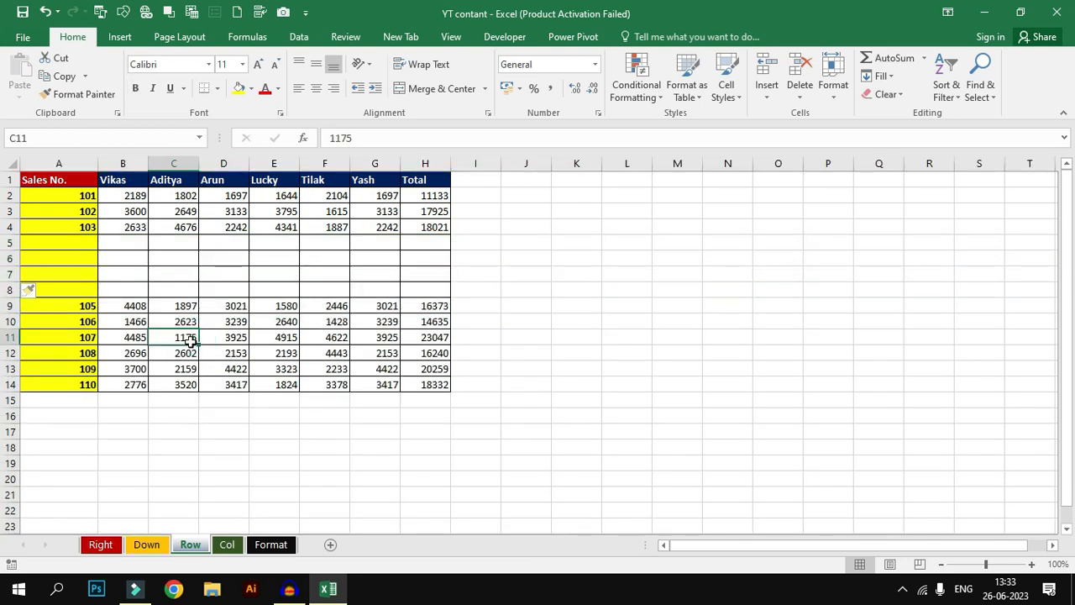
drag(11, 245, 12, 289)
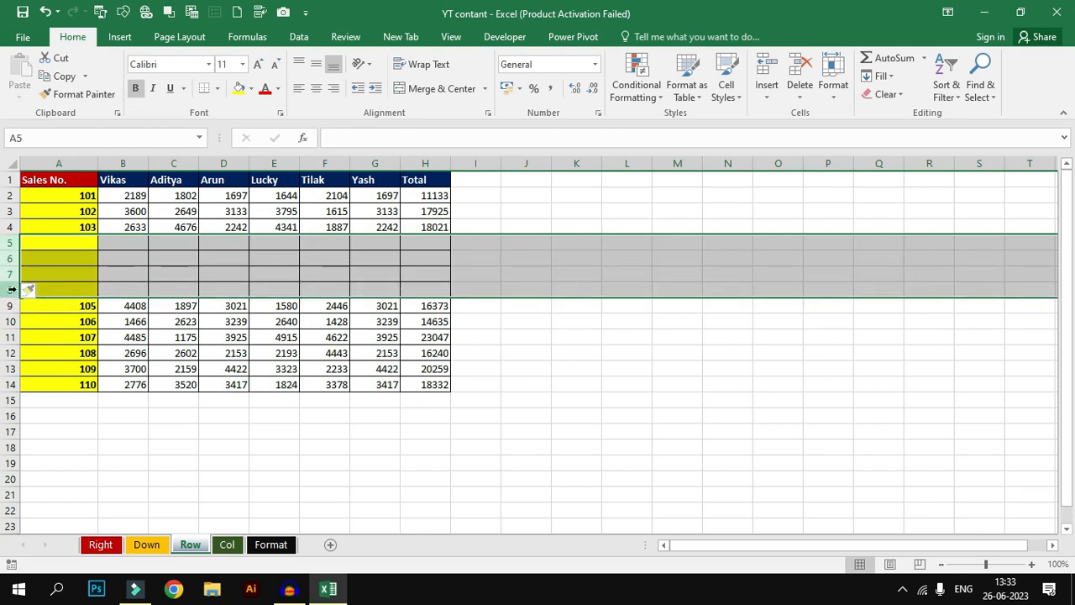
key(ctrl+minus)
click(153, 321)
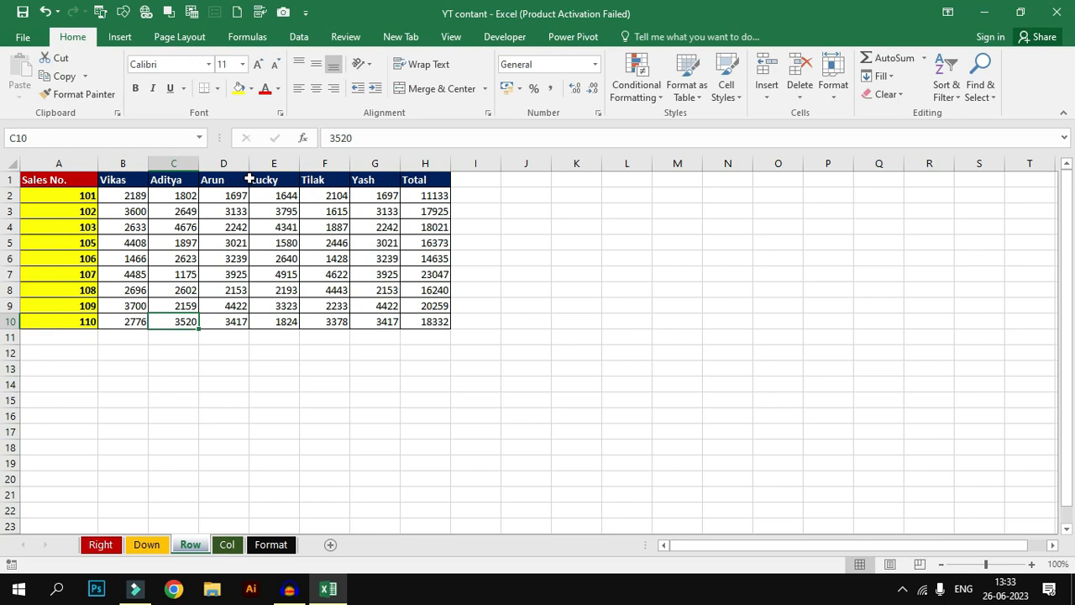
Step: Insert four blank columns at E:H and delete them again
drag(266, 163, 428, 180)
key(ctrl+shift+plus)
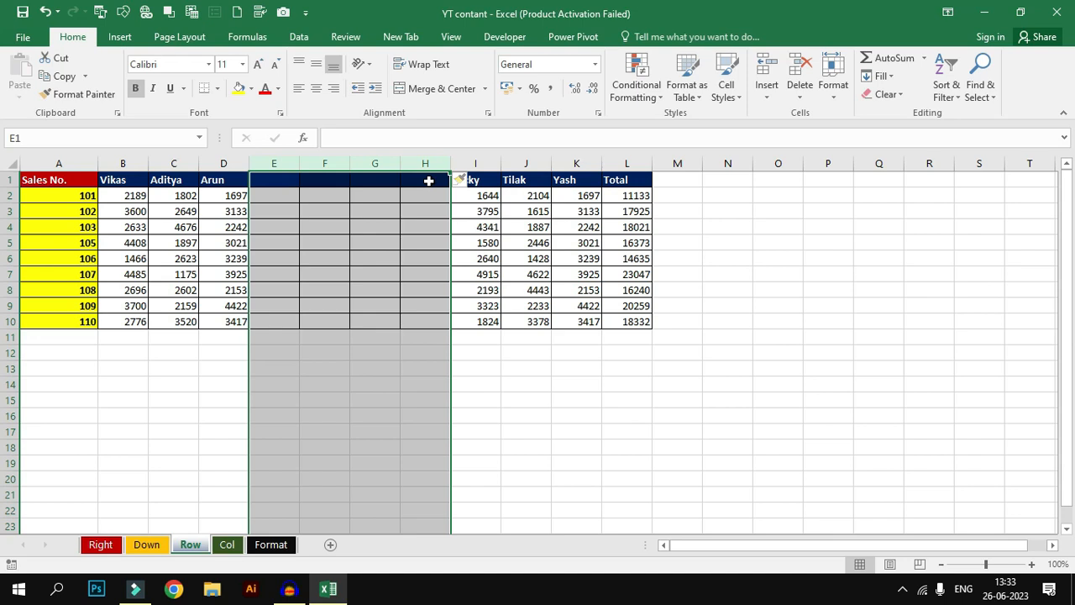
key(ctrl+minus)
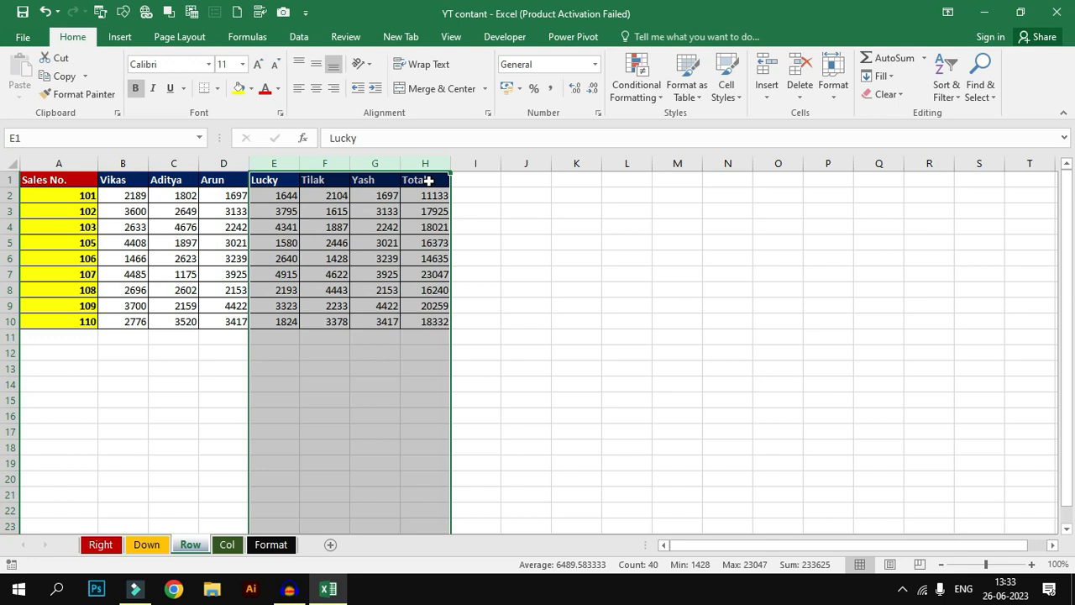
click(772, 90)
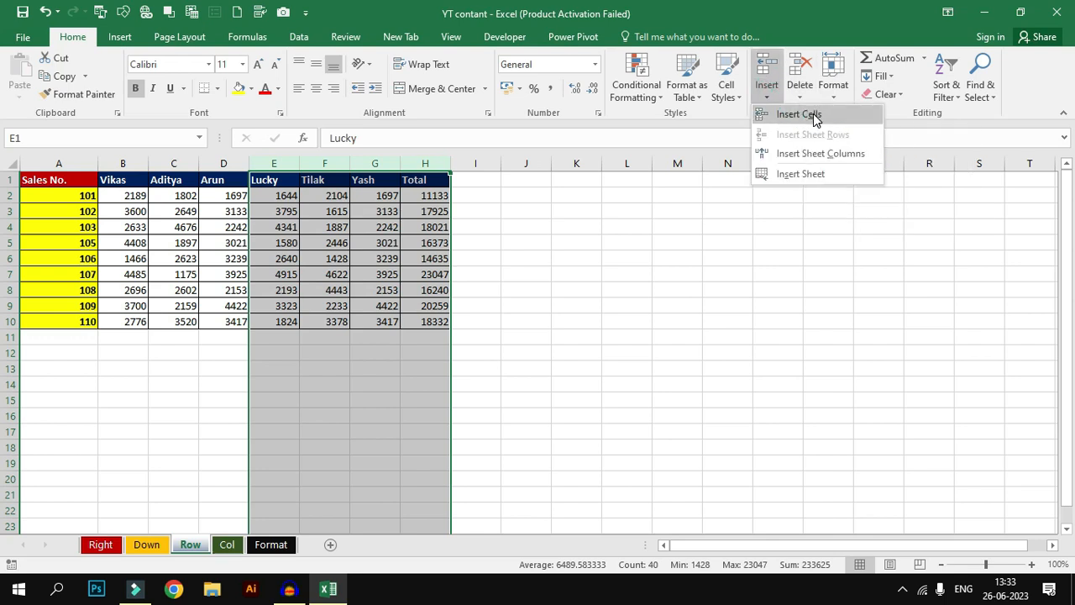
click(675, 207)
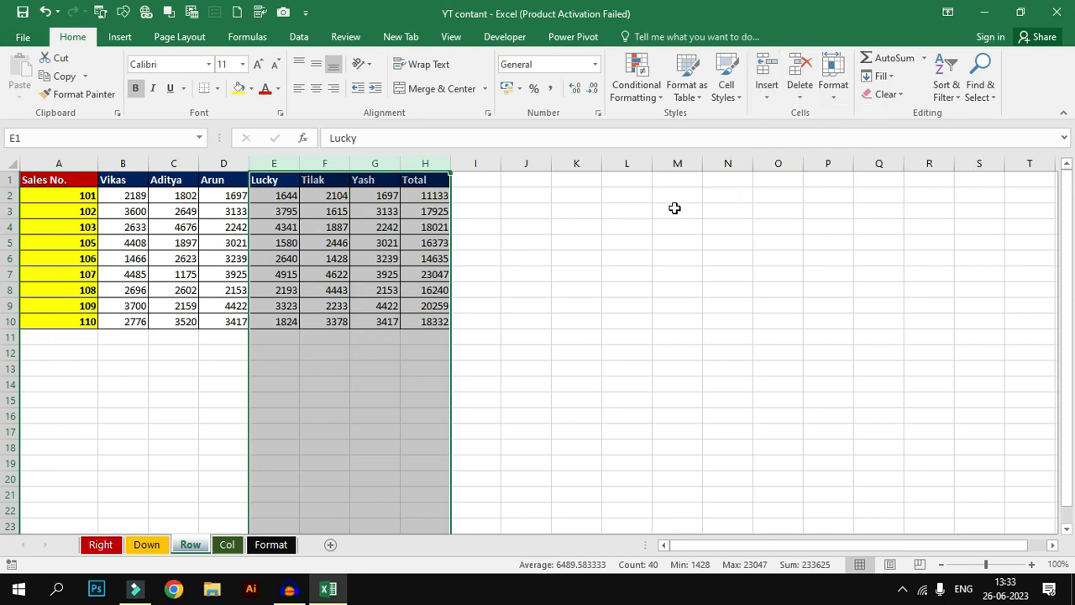
click(378, 269)
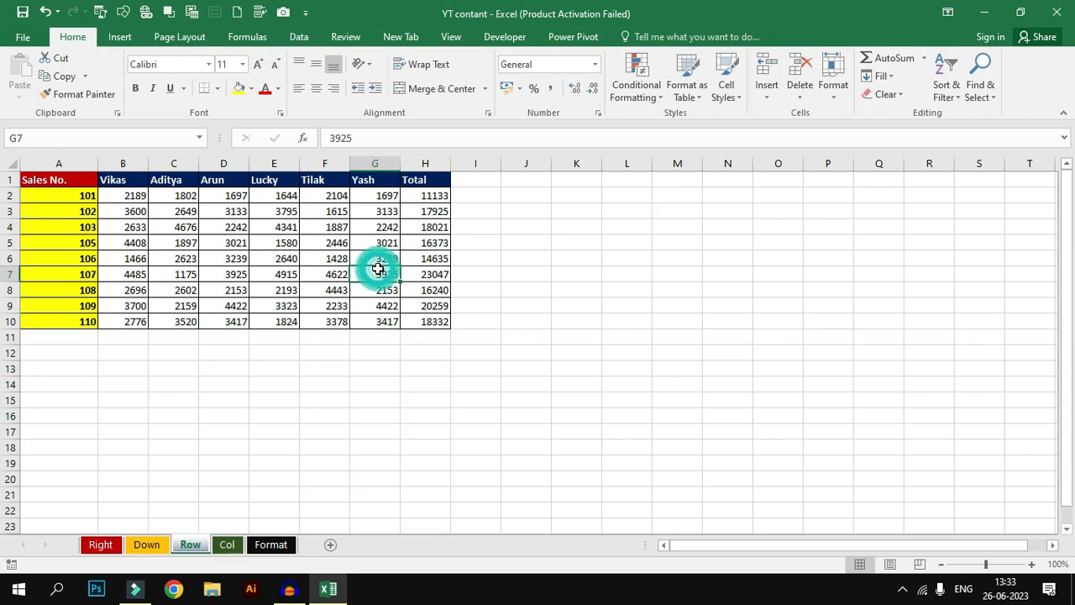
Step: Insert a blank sheet row at A5, above sales number 105
click(34, 241)
click(766, 93)
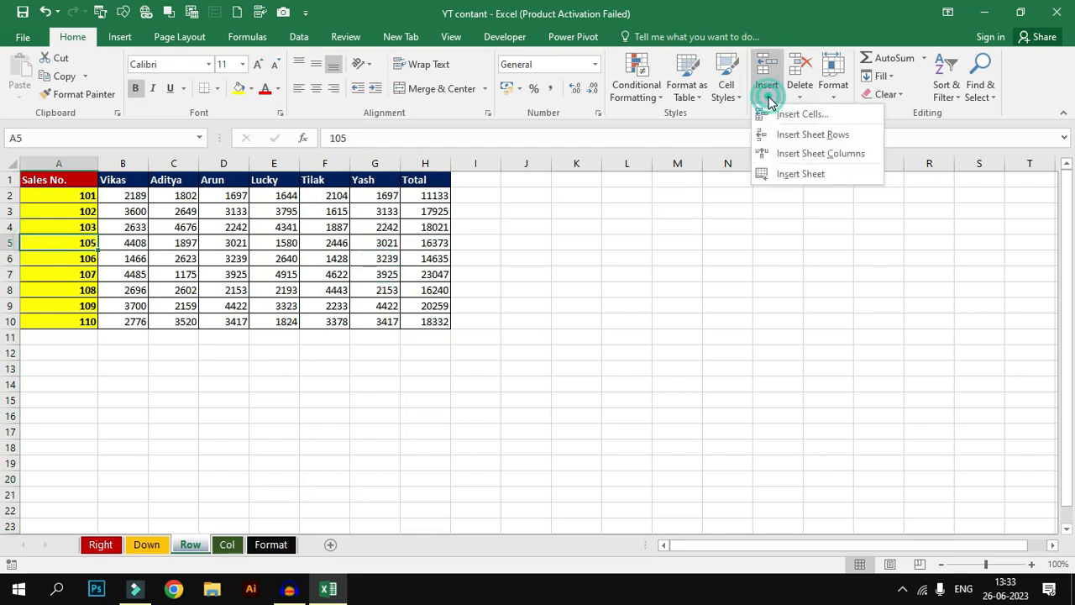
click(788, 137)
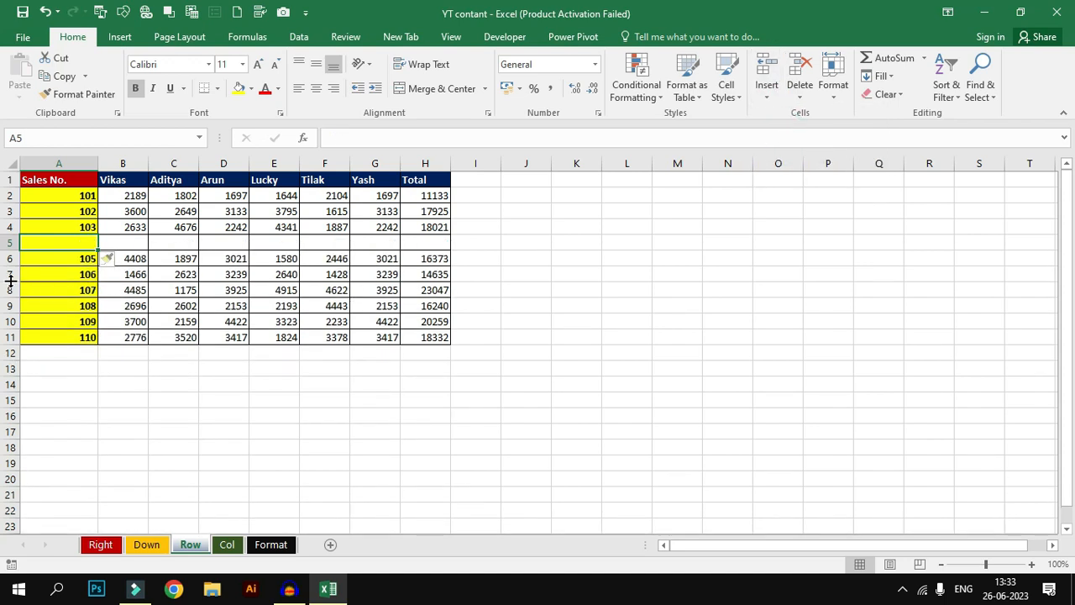
Step: Insert four blank sheet rows at rows 5 to 8 of the Row sheet
drag(43, 244, 33, 293)
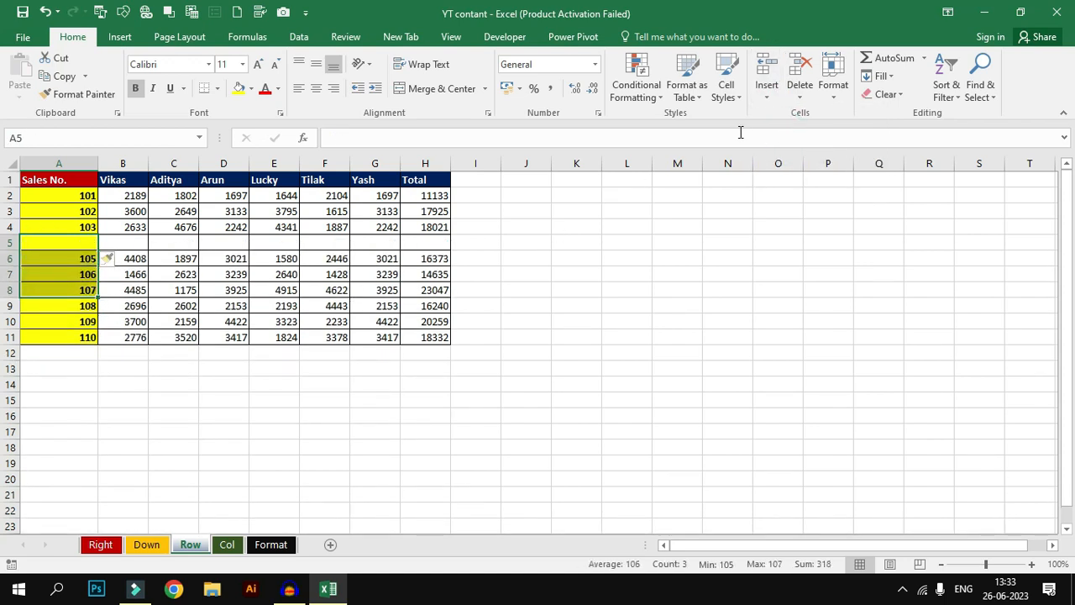
click(766, 100)
click(788, 136)
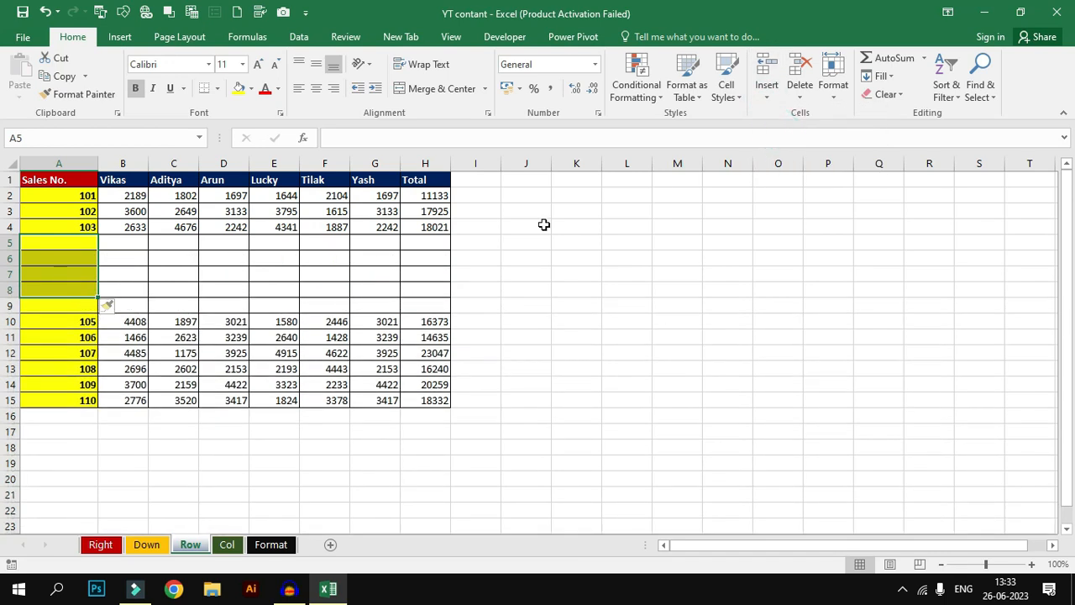
Step: Delete all blank sheet rows from 5 to 9 between sales numbers 103 and 105
drag(75, 243, 65, 303)
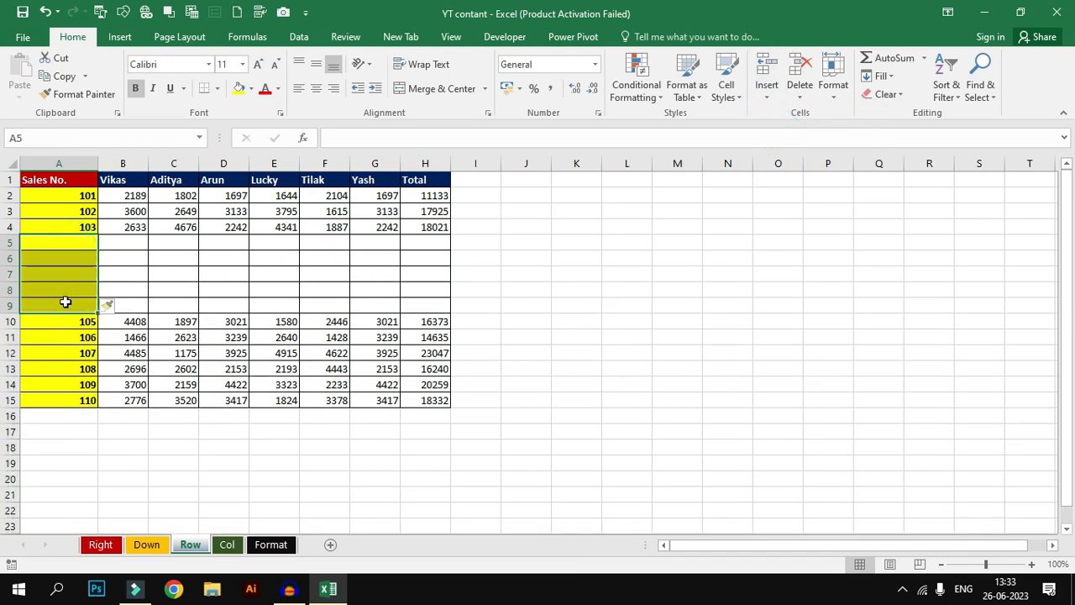
click(793, 95)
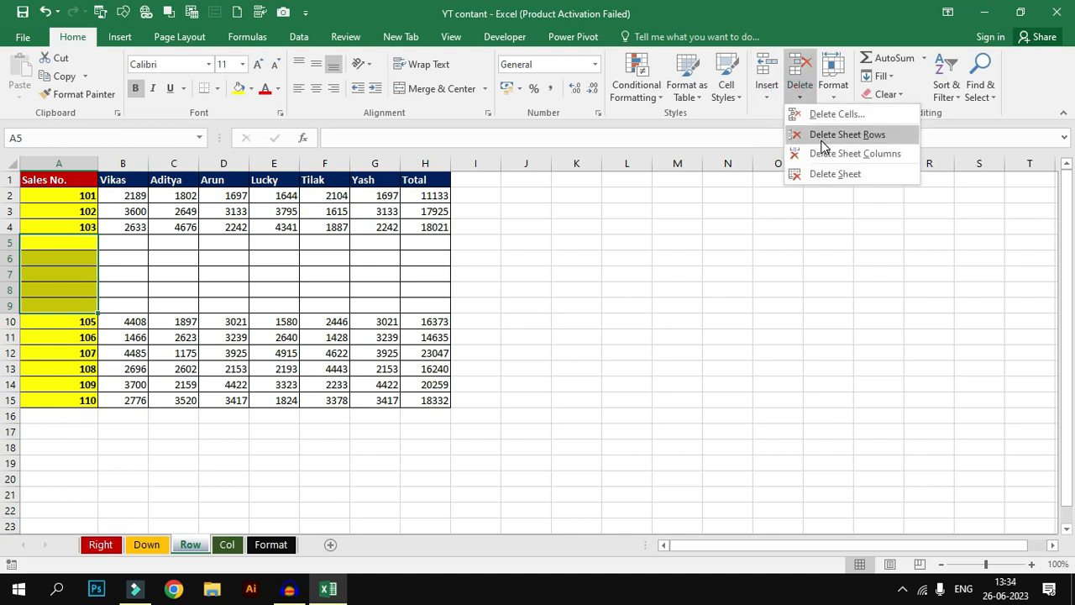
click(847, 134)
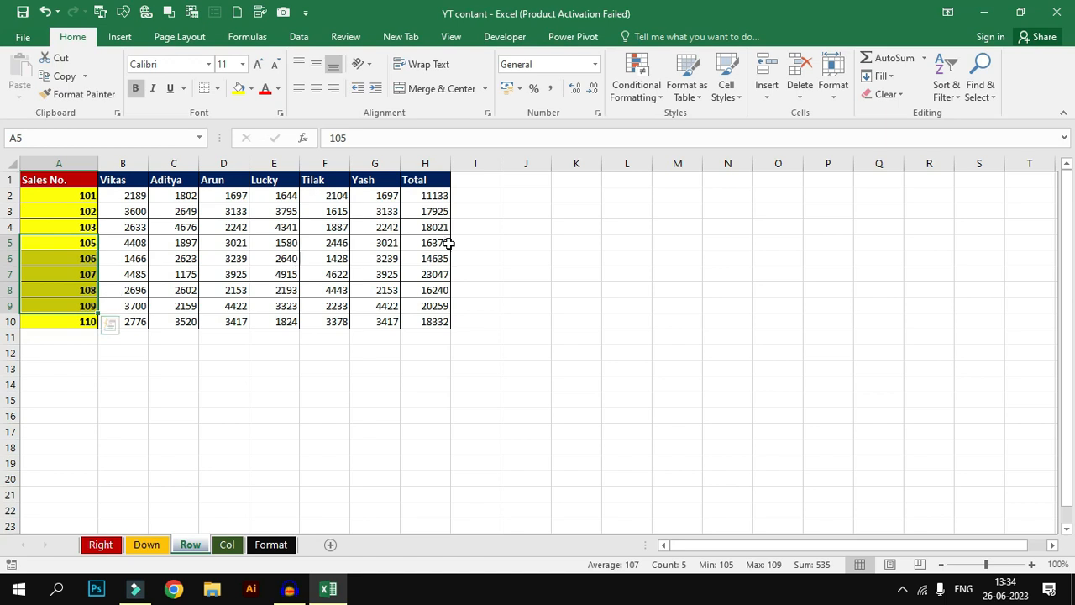
Step: Insert three blank sheet columns at B:D, directly after the Sales No. column, and delete them again
click(766, 95)
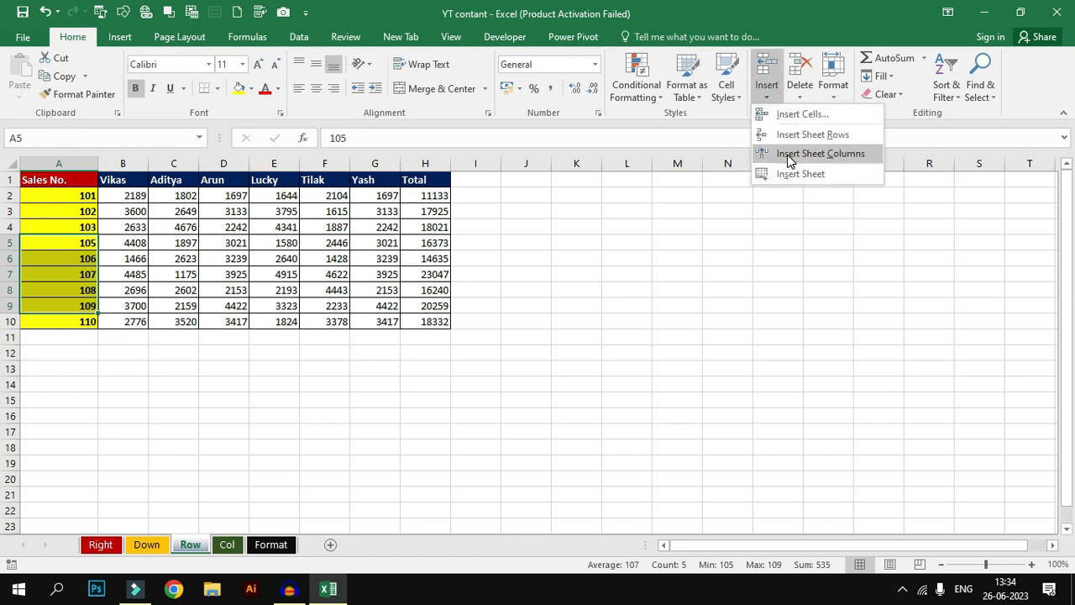
click(163, 269)
click(133, 179)
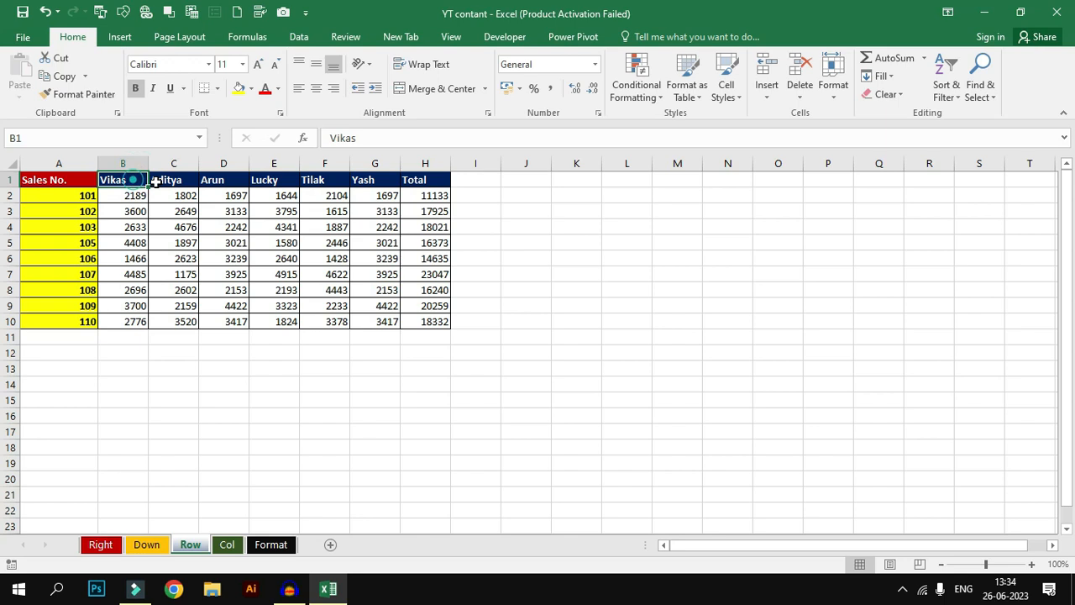
drag(155, 180, 240, 183)
click(766, 94)
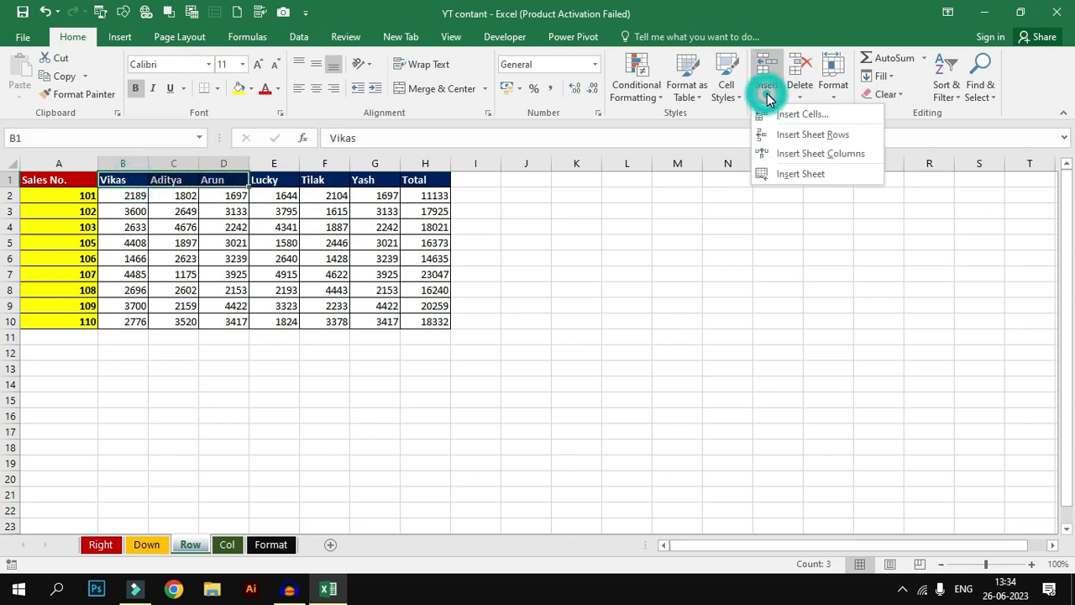
click(773, 153)
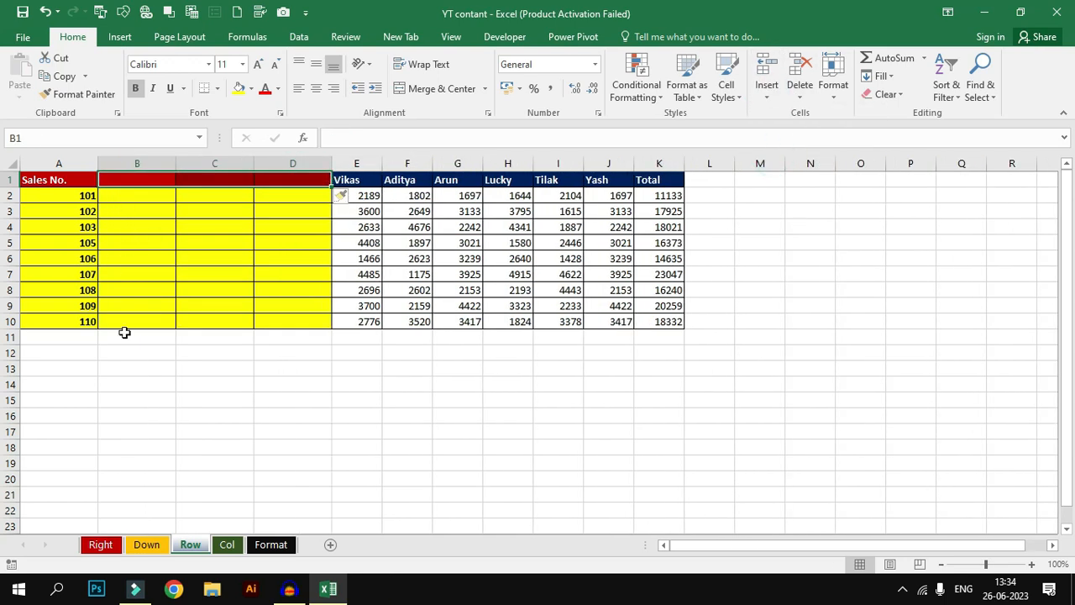
click(800, 94)
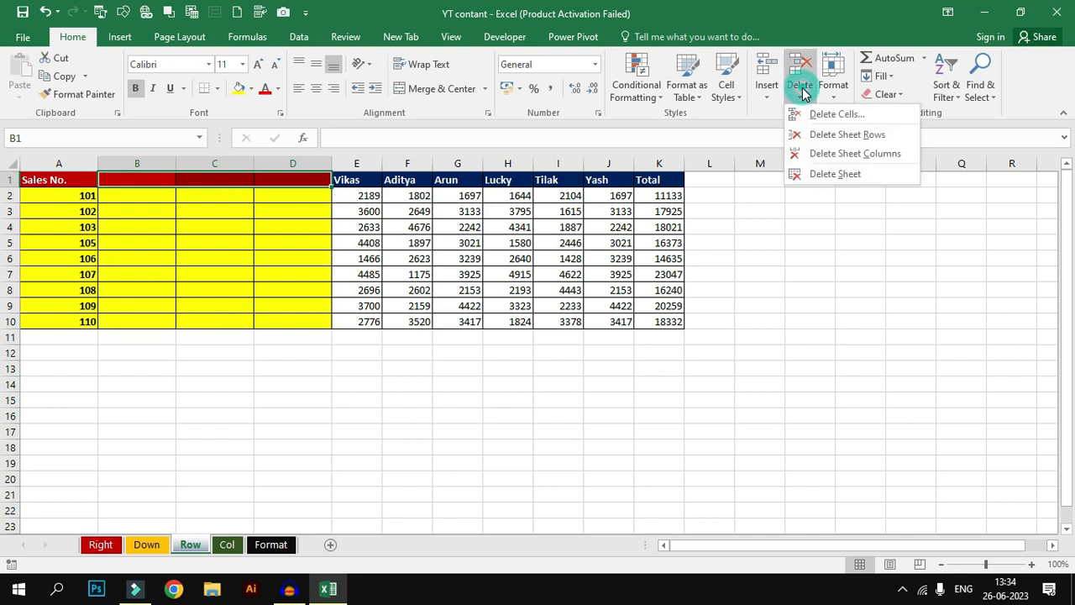
click(819, 154)
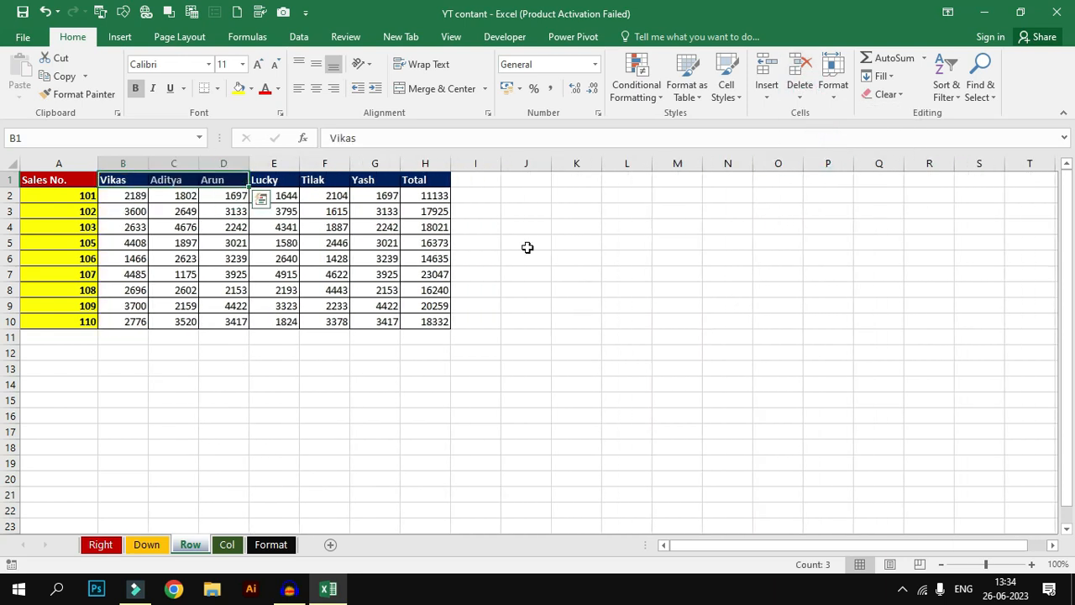
click(766, 94)
click(800, 110)
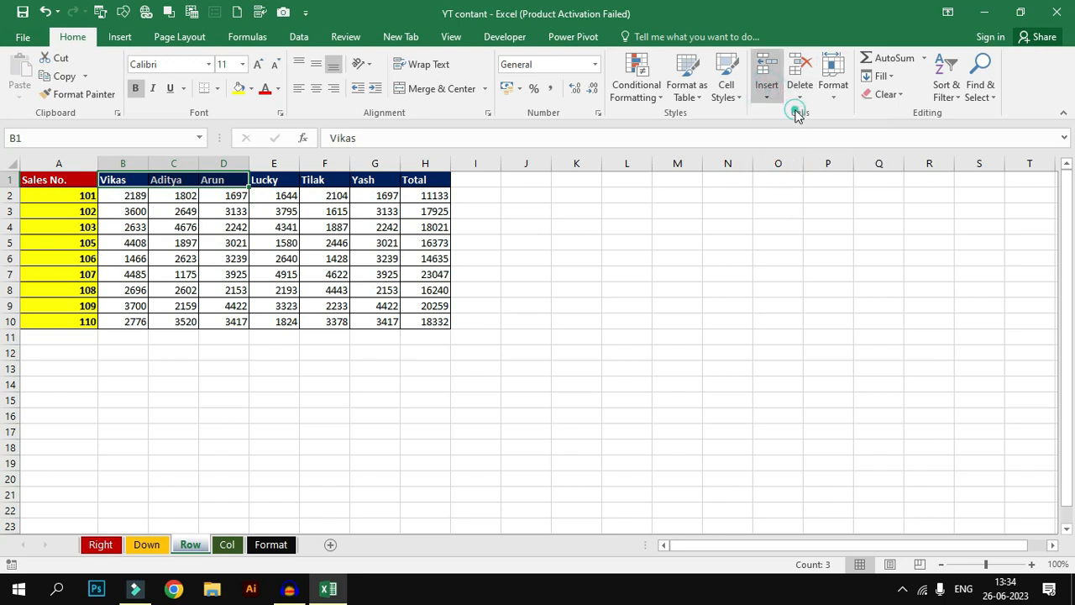
key(Escape)
click(800, 94)
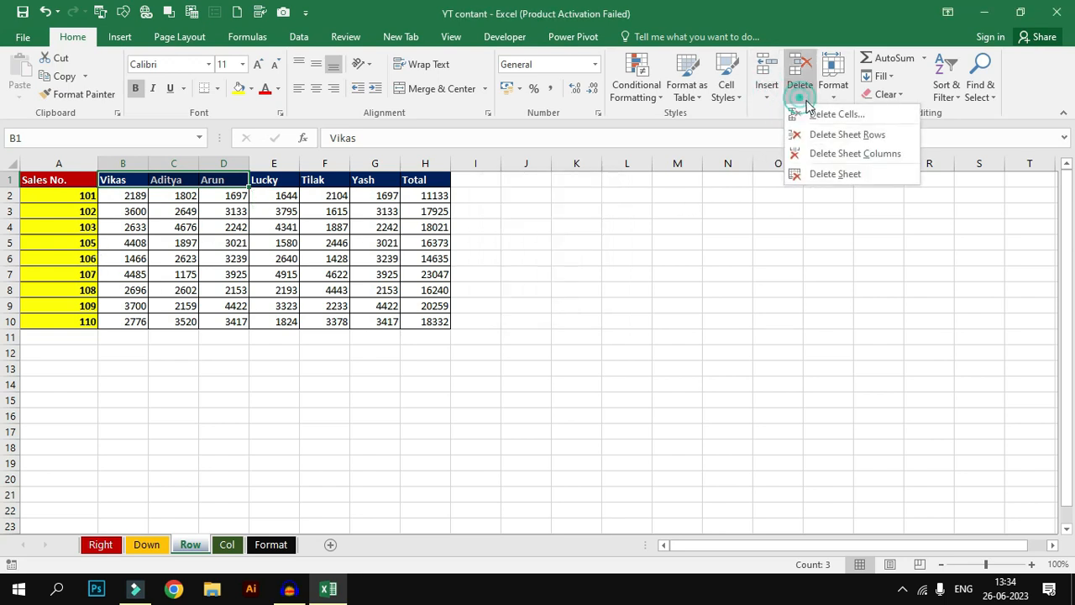
click(826, 113)
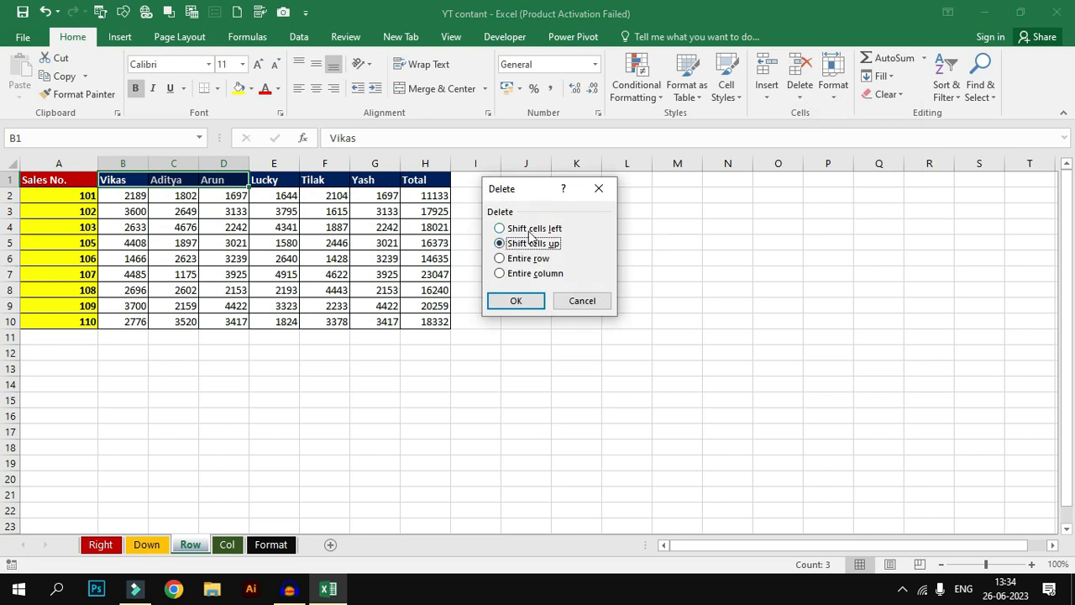
key(Escape)
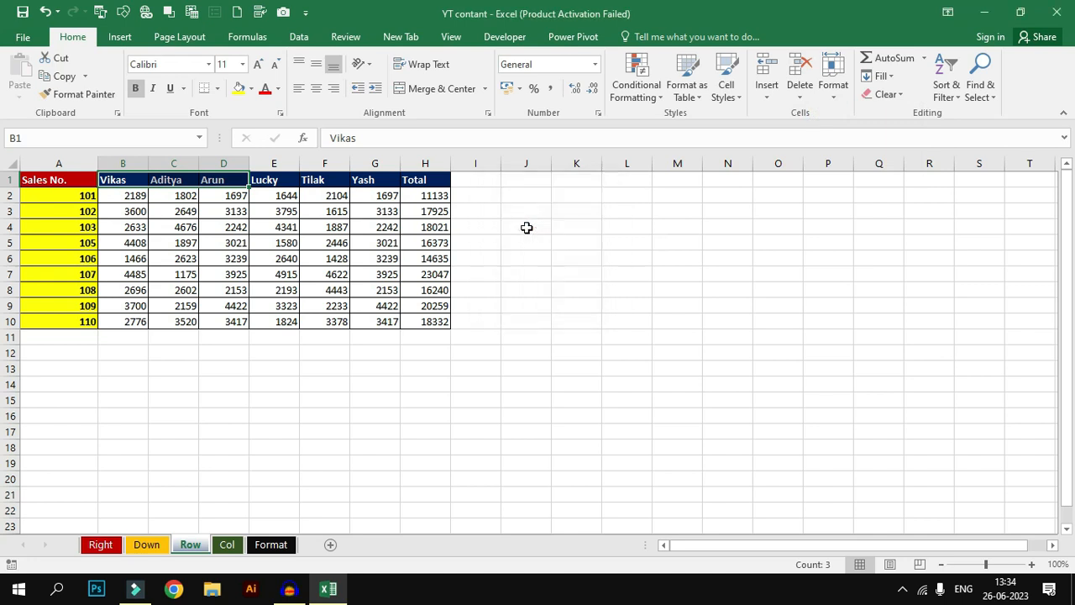
Step: Open the Col sheet and select the blank cells F3:F13 before the Total column
key(ctrl+Page_Down)
drag(324, 211, 329, 370)
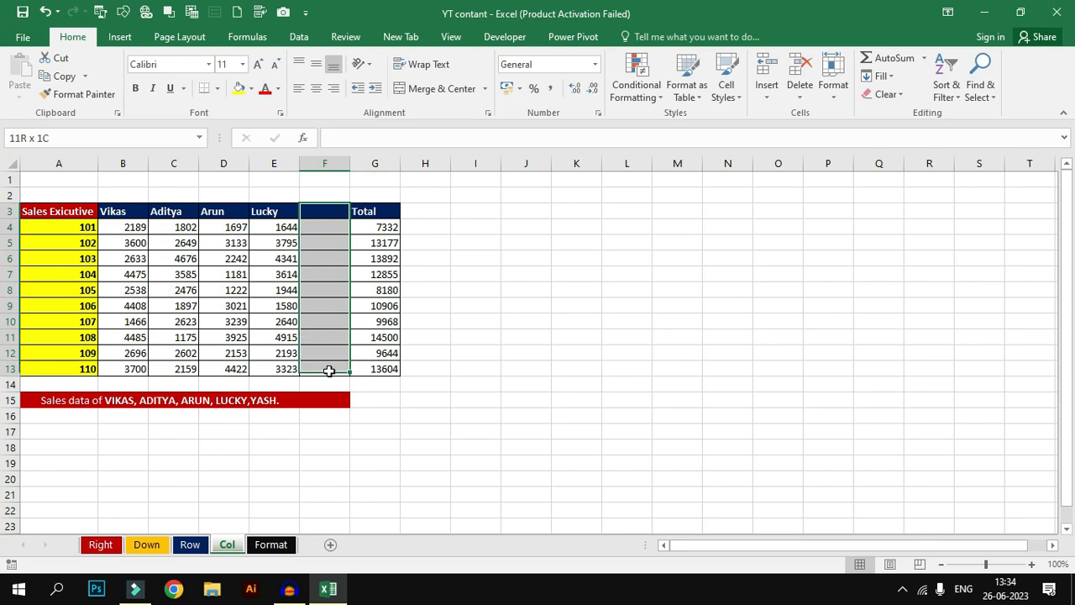
click(320, 292)
drag(326, 211, 331, 370)
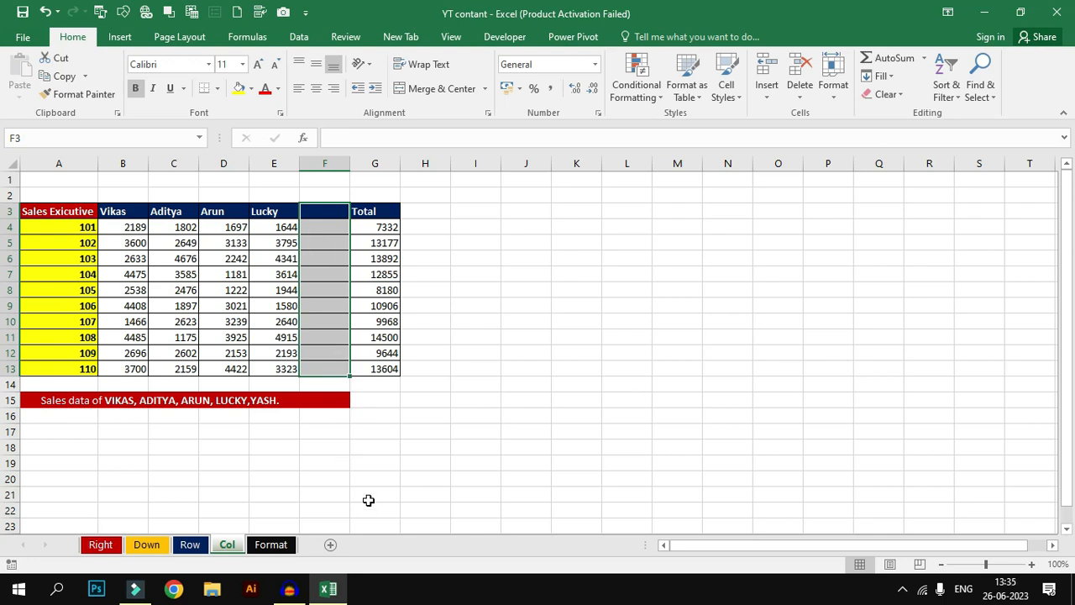
Step: Delete the blank cells F3:F13 with the Shift cells left option and undo the deletion
click(800, 91)
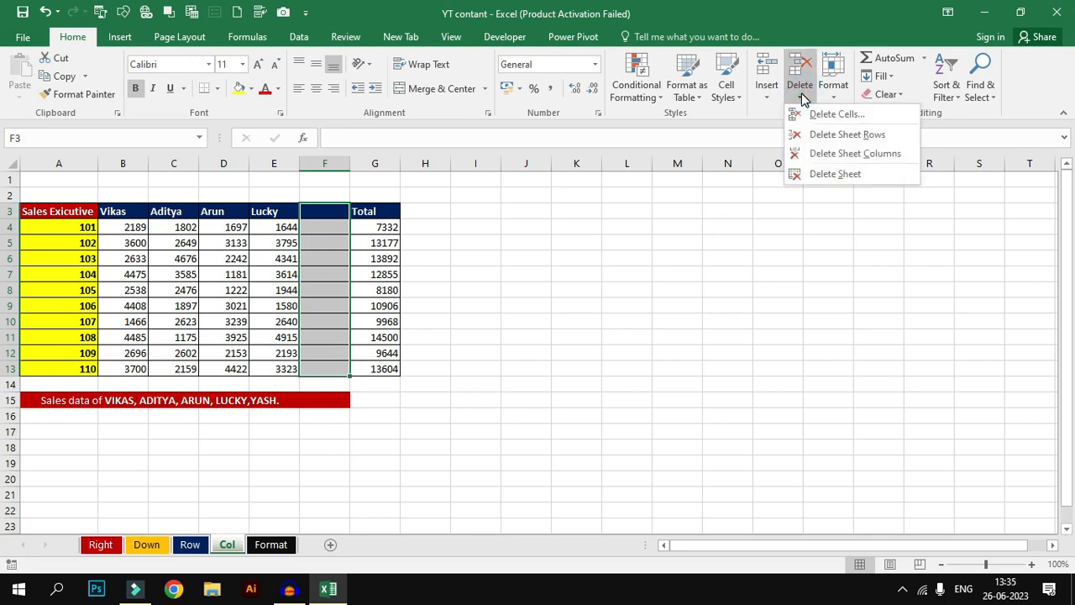
click(815, 115)
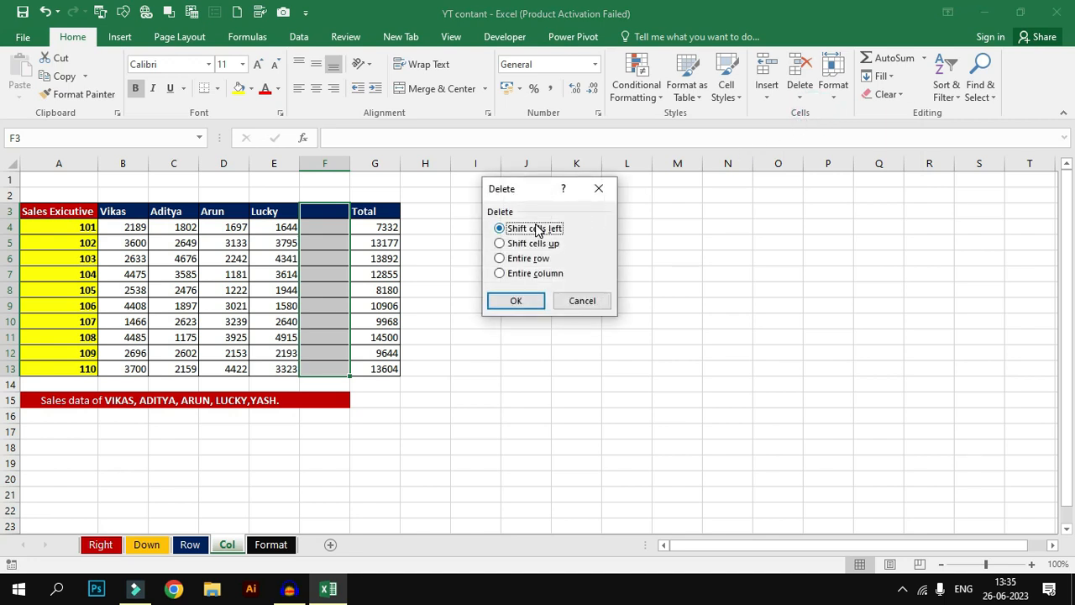
click(516, 296)
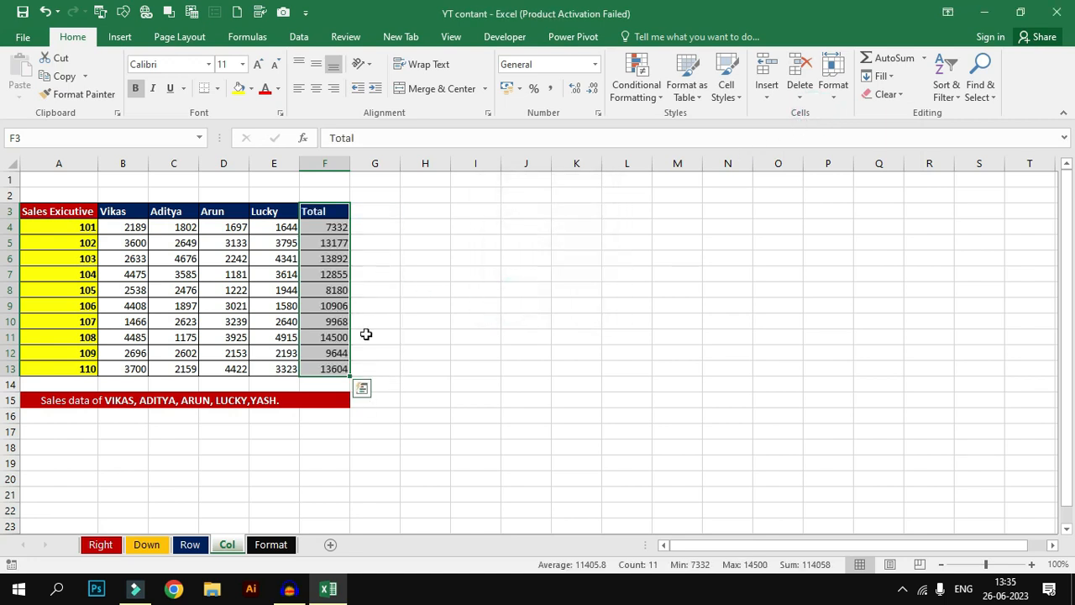
click(374, 367)
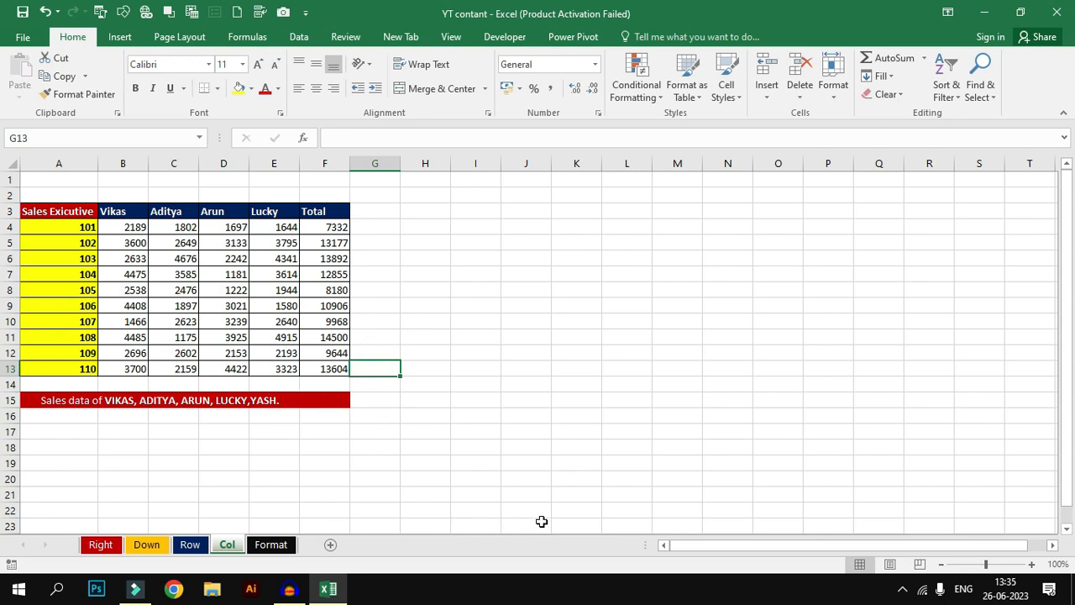
key(ctrl+z)
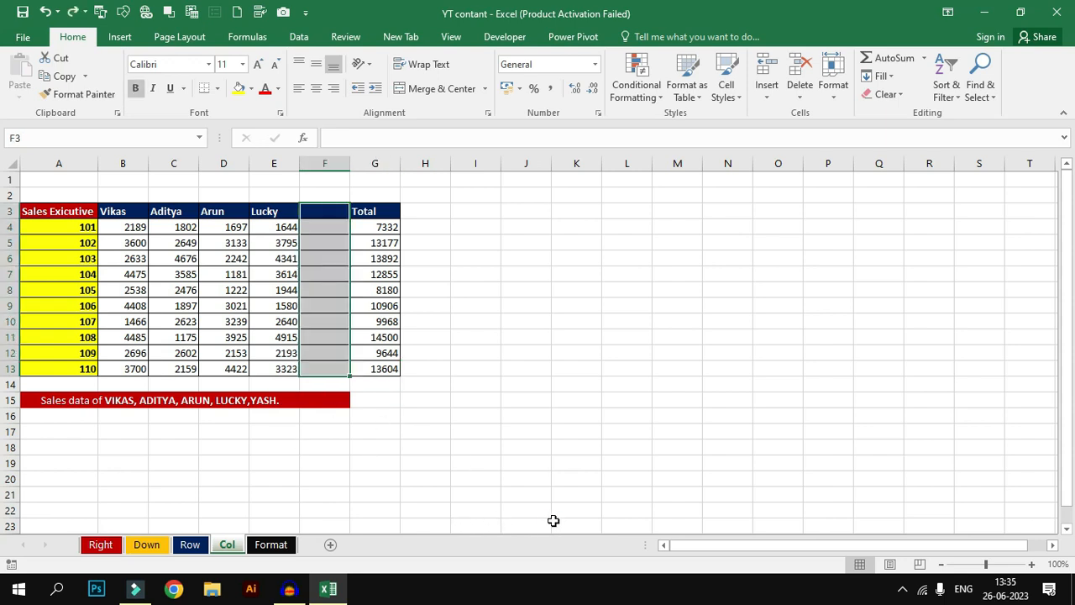
Step: Try deleting the blank cells F3:F13 with the Entire column option
click(800, 94)
click(841, 114)
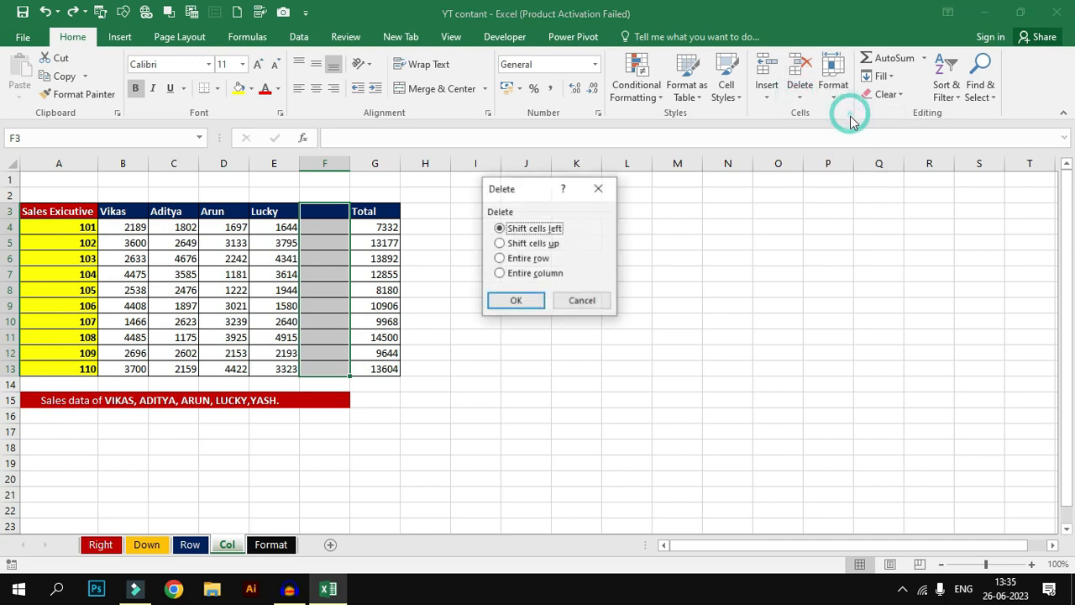
click(538, 274)
click(516, 300)
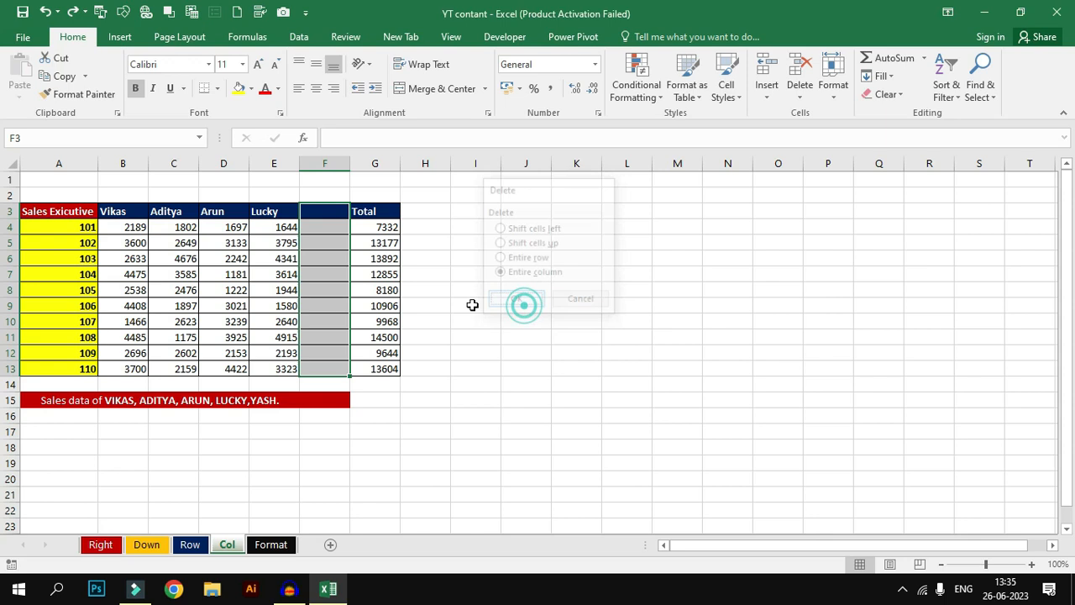
click(321, 403)
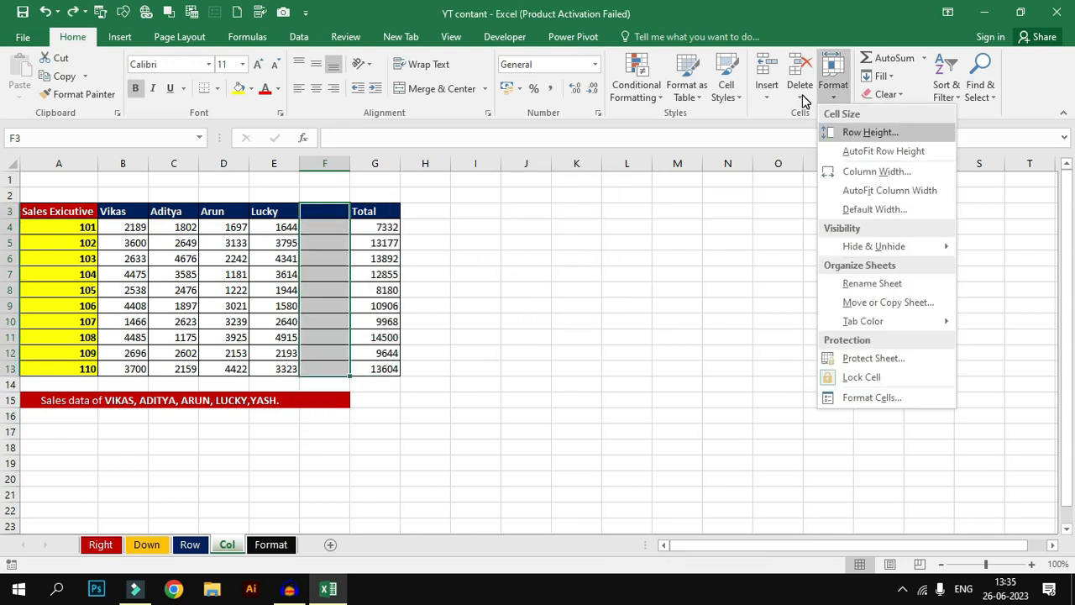
Step: Delete the blank cells F3:F13, shifting the Total column's cells left
click(801, 96)
click(821, 113)
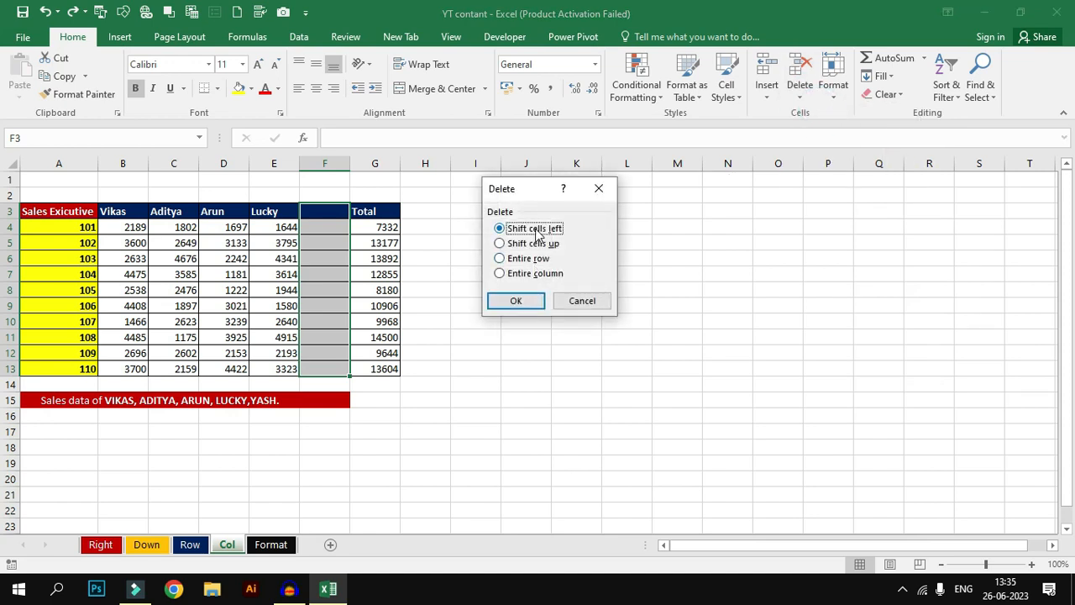
click(514, 302)
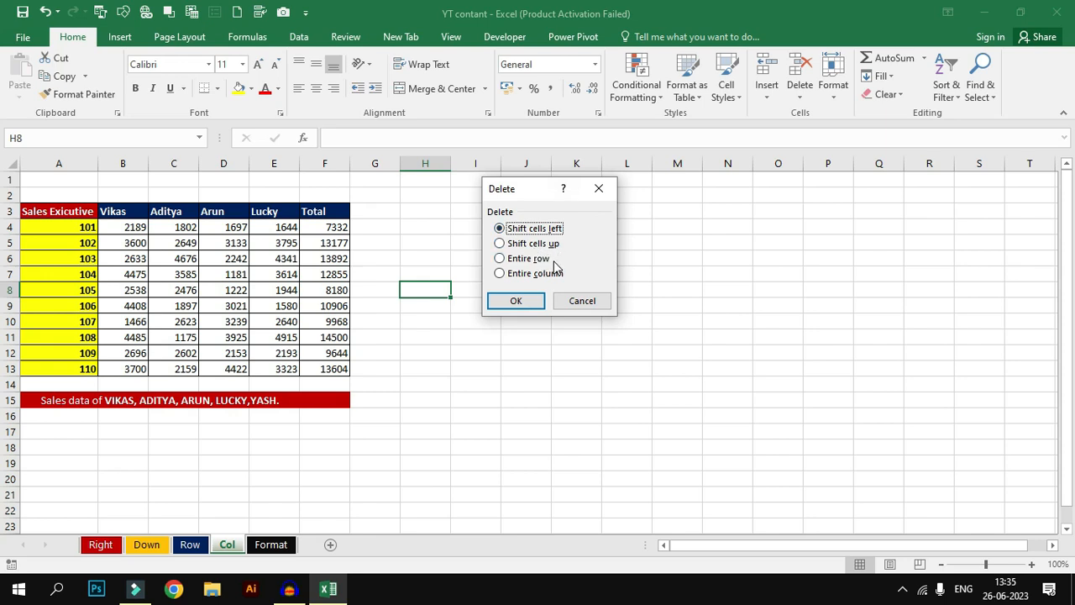
click(598, 189)
Step: Delete cells A8:A9 (105 and 106) with the Shift cells up option and undo the deletion
drag(81, 290, 84, 306)
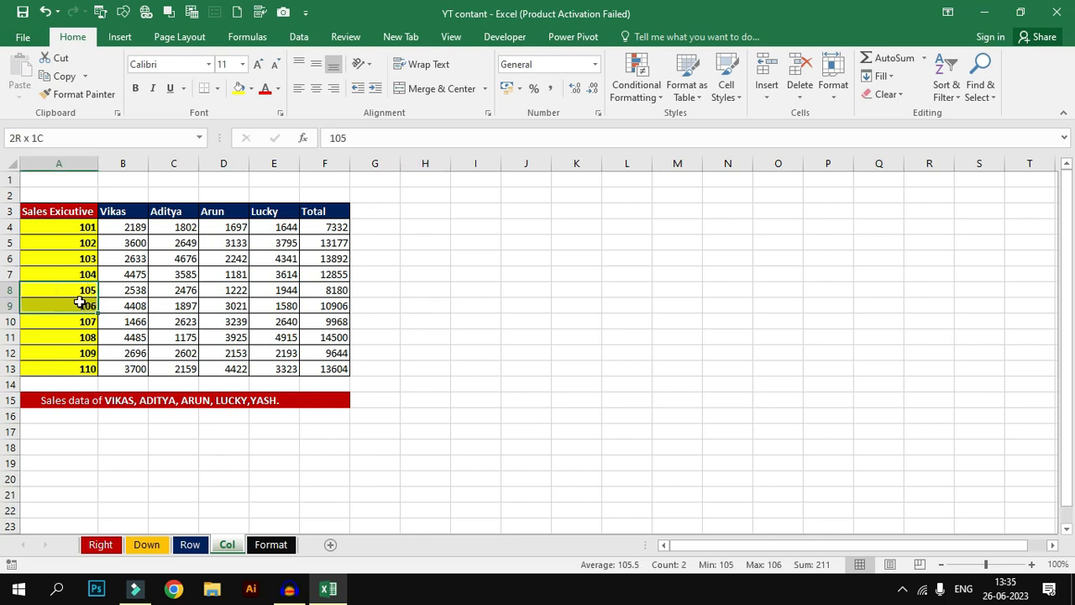
click(804, 100)
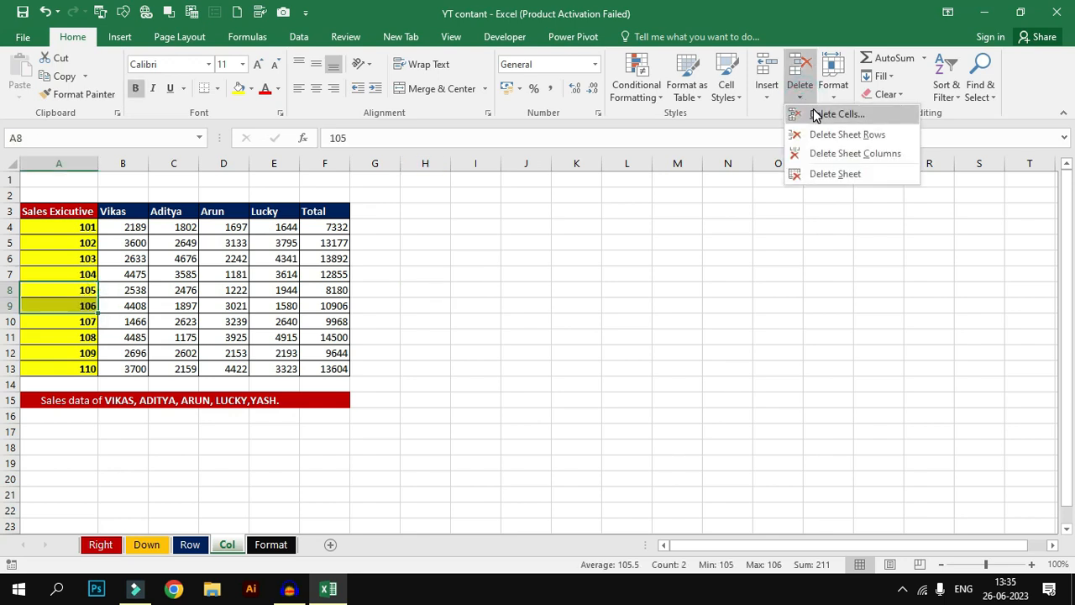
click(816, 112)
click(512, 244)
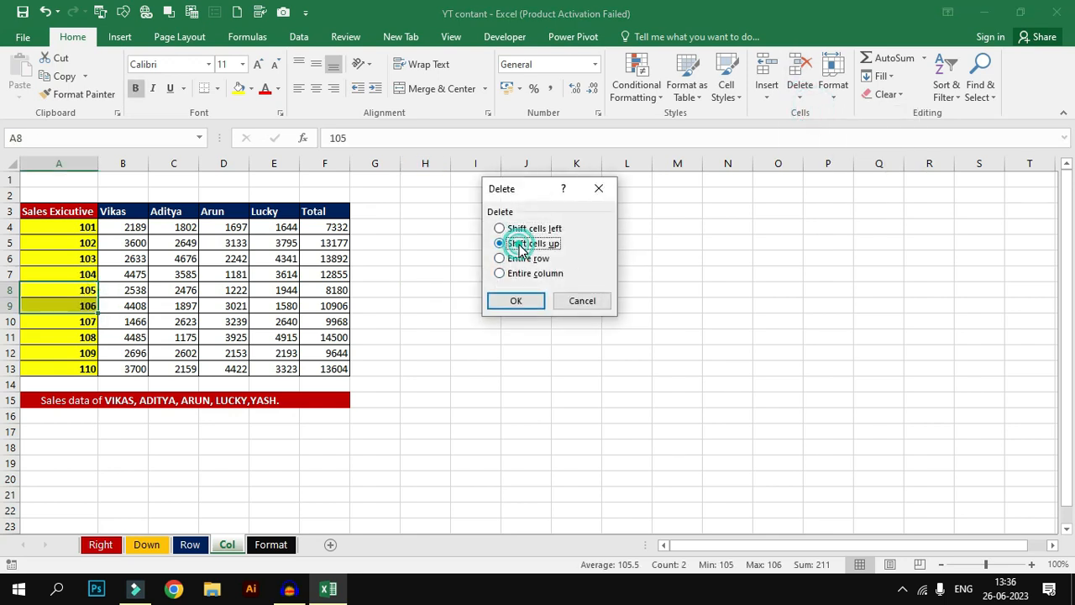
click(515, 301)
click(511, 338)
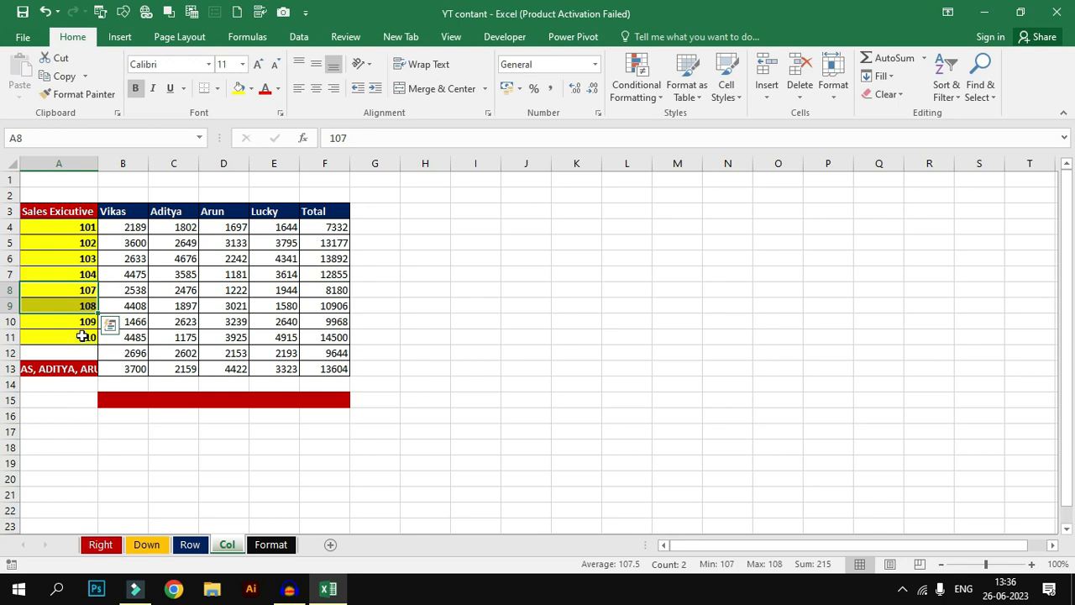
key(ctrl+z)
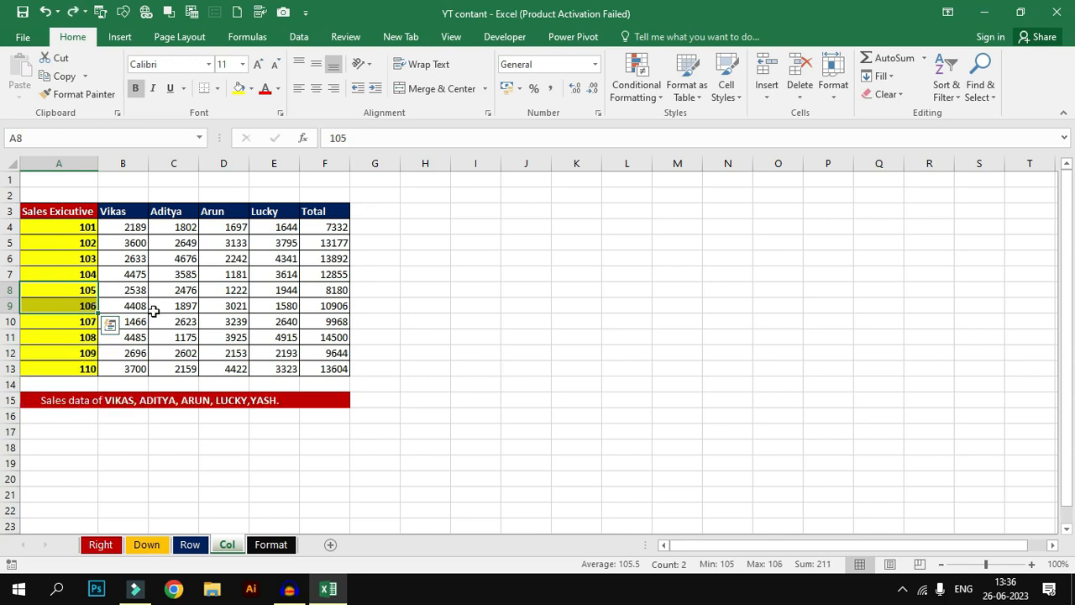
Step: Delete the records for 105 and 106 in A8:A9 using the Entire row option
click(794, 98)
click(811, 116)
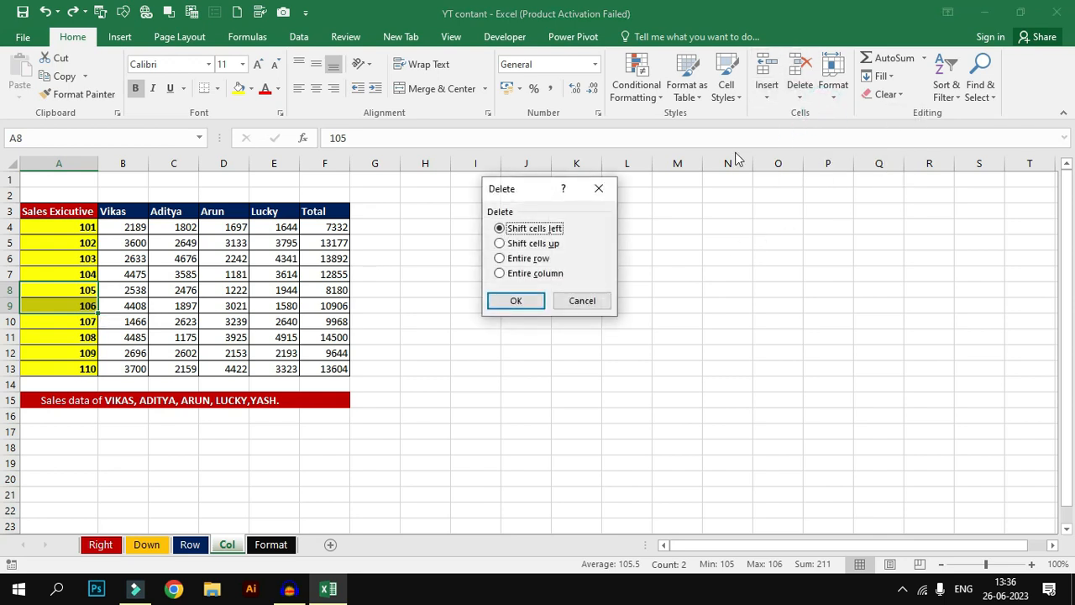
click(523, 259)
click(518, 300)
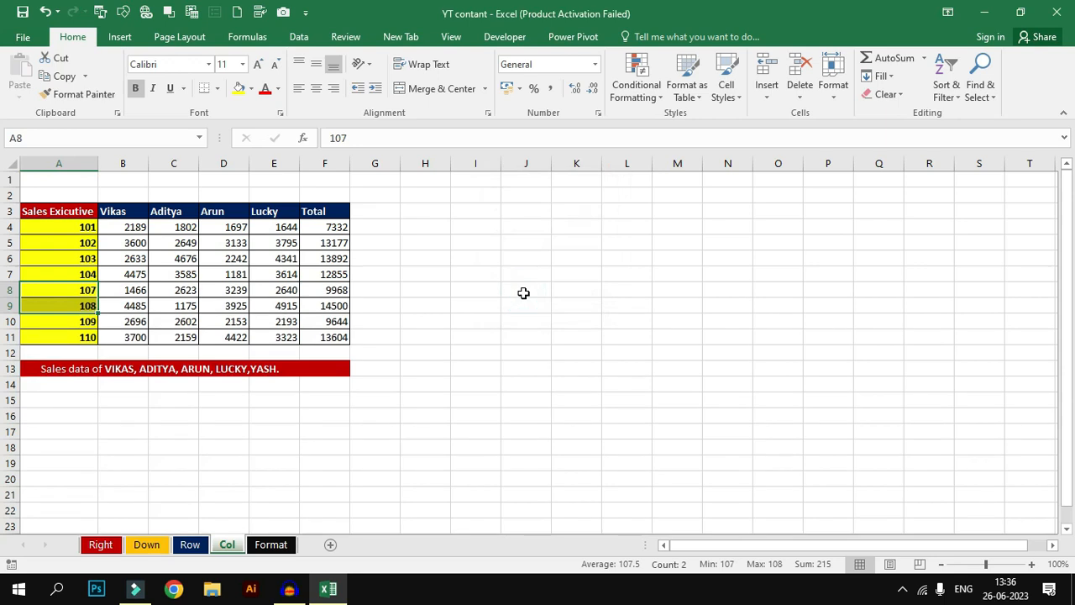
click(524, 293)
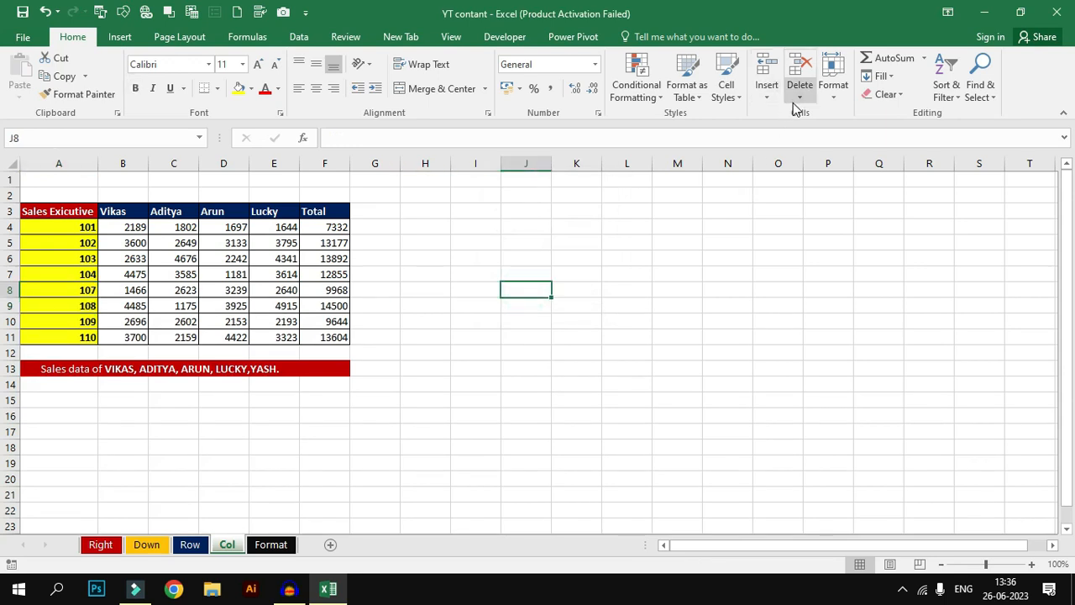
Step: Switch to the Format sheet and inspect the header cells in row 1, from Sales Exicutive to Total Sales
click(833, 101)
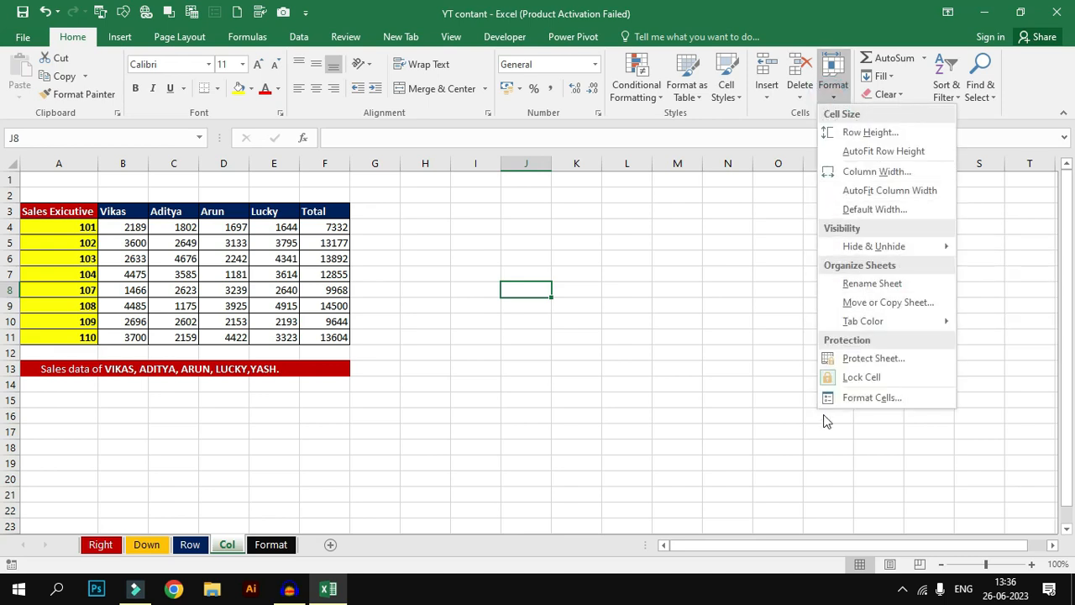
click(658, 415)
click(271, 546)
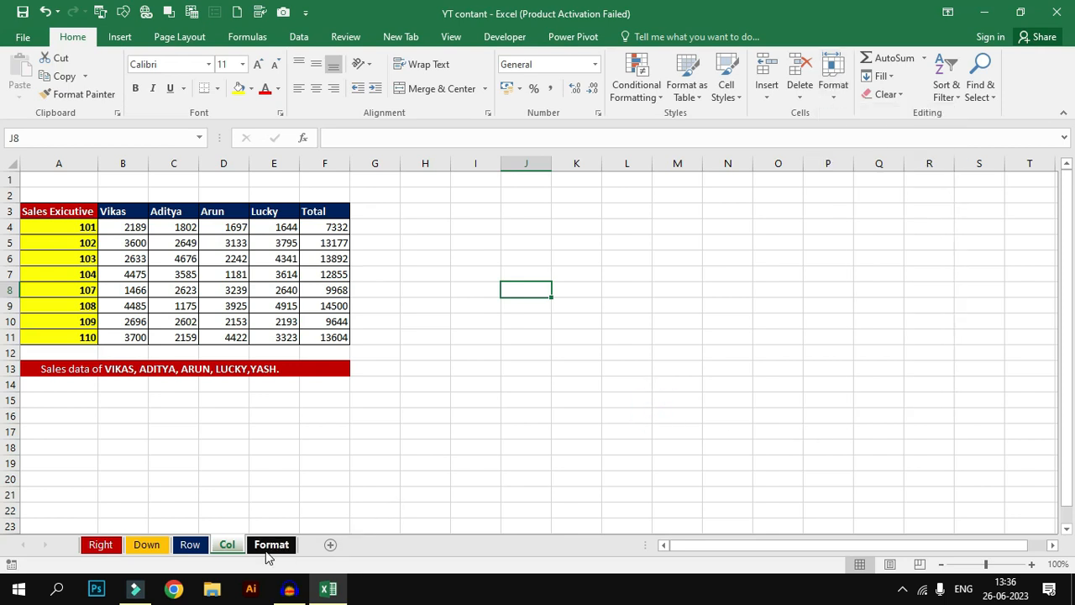
click(396, 415)
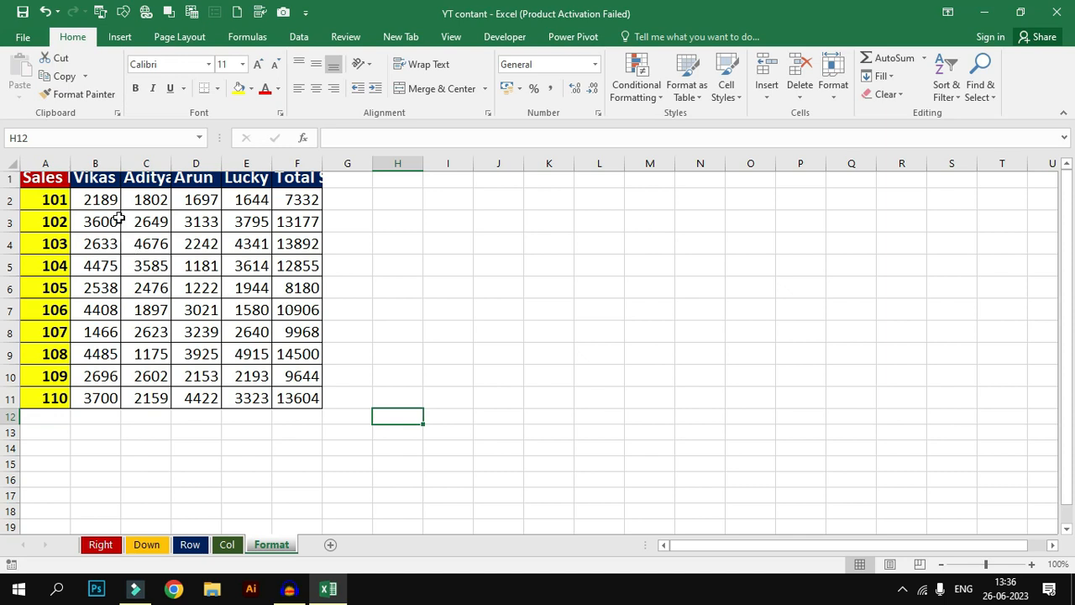
click(66, 181)
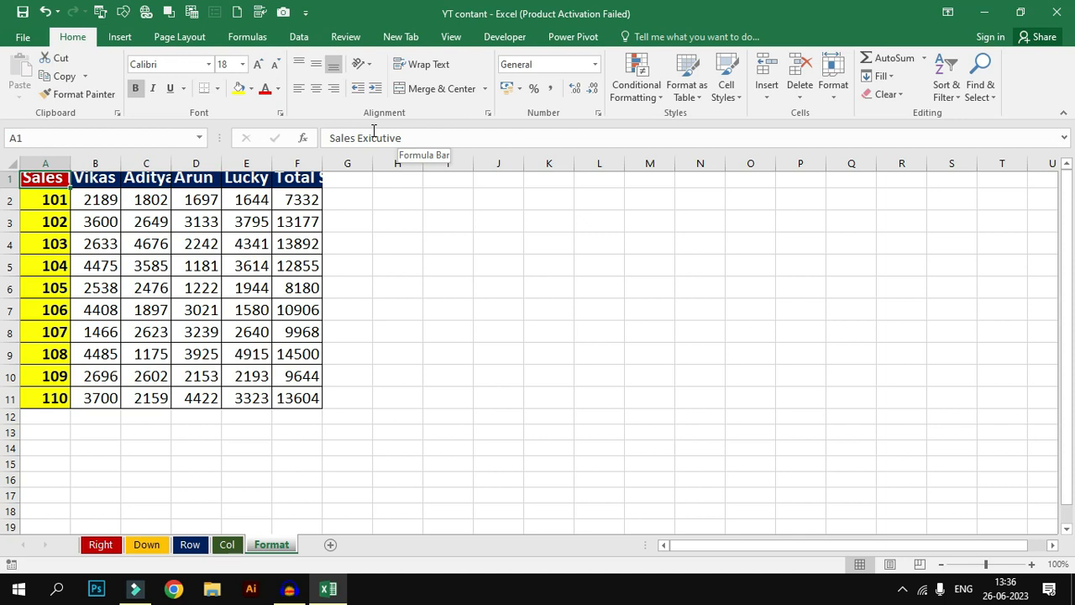
click(108, 184)
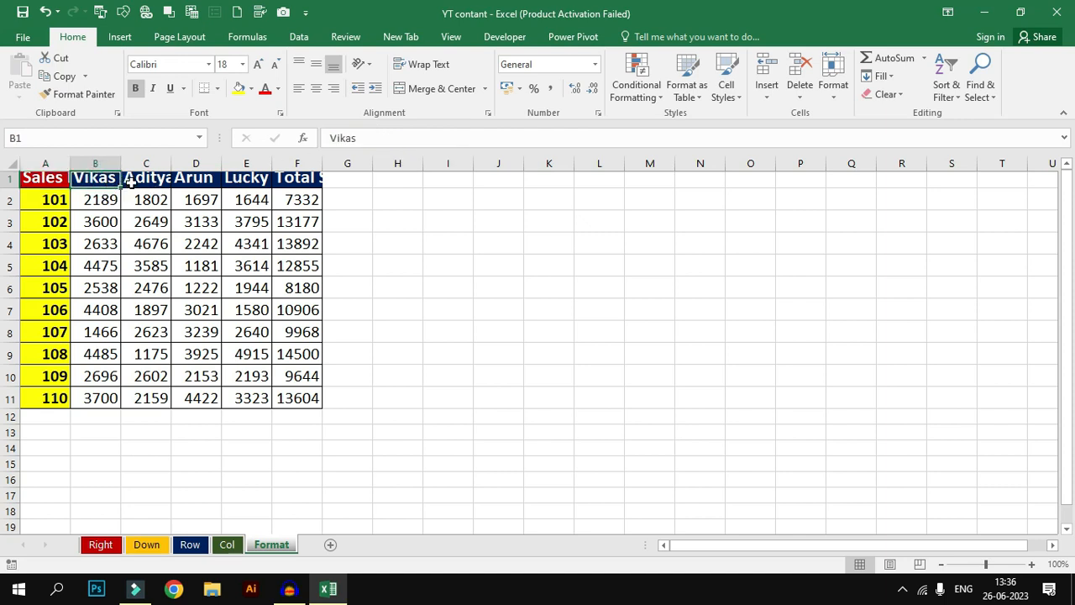
click(136, 186)
click(312, 179)
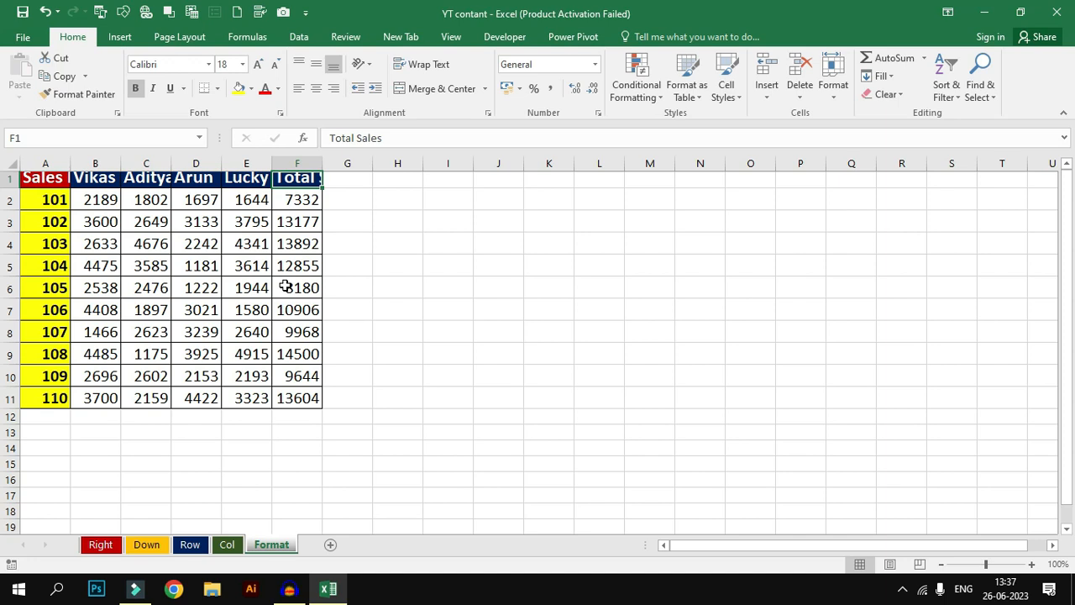
Step: Apply a uniform row height to the whole sales table and AutoFit its row heights
key(ctrl+a)
click(834, 94)
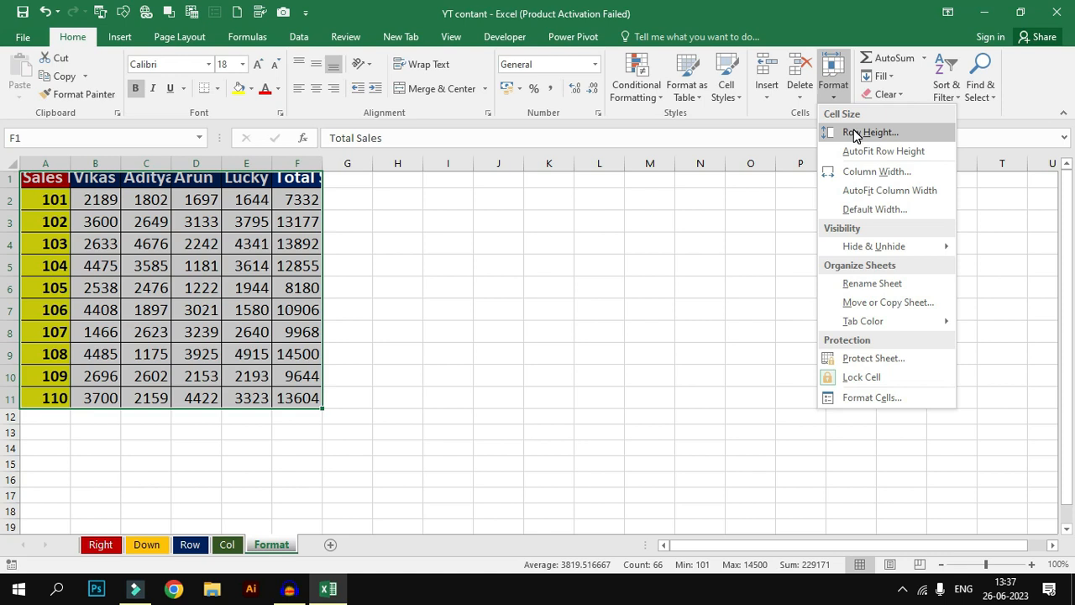
click(855, 136)
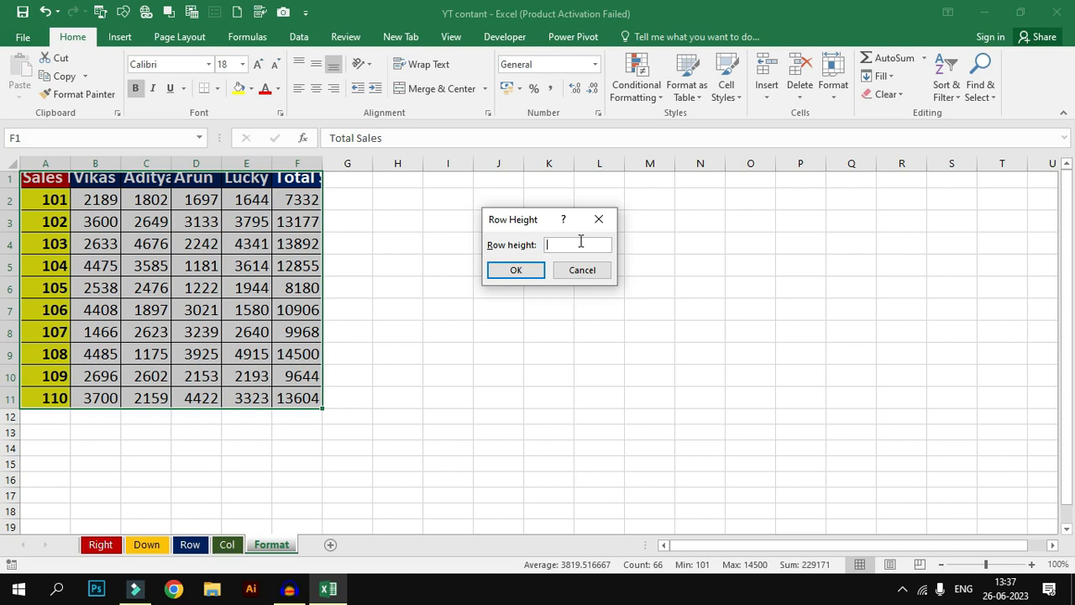
key(Return)
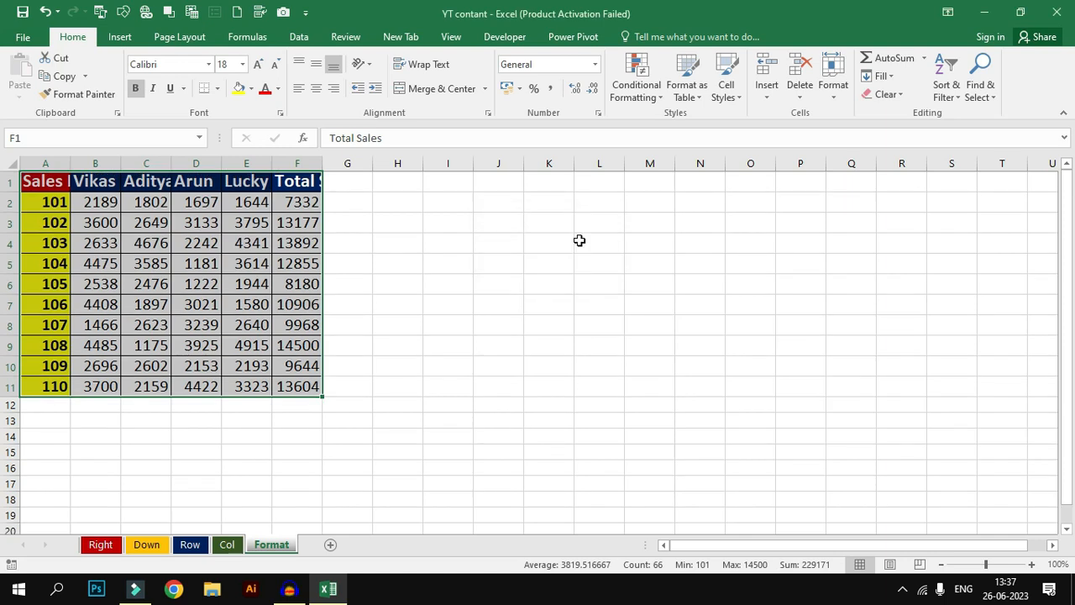
click(835, 99)
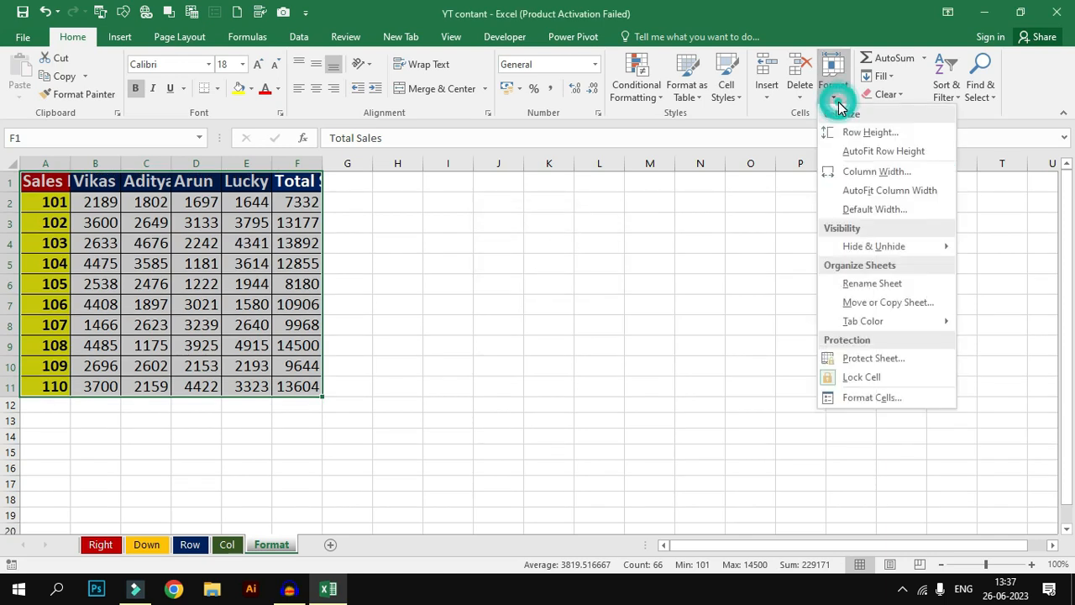
click(859, 151)
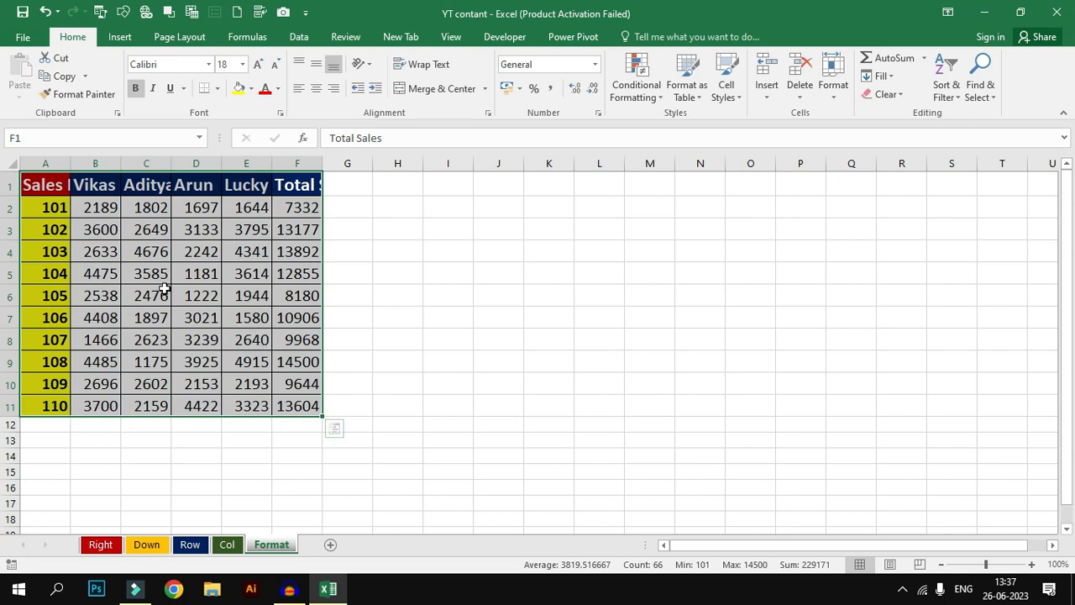
Step: Set the column width of the whole sales table to 12
click(833, 80)
click(849, 173)
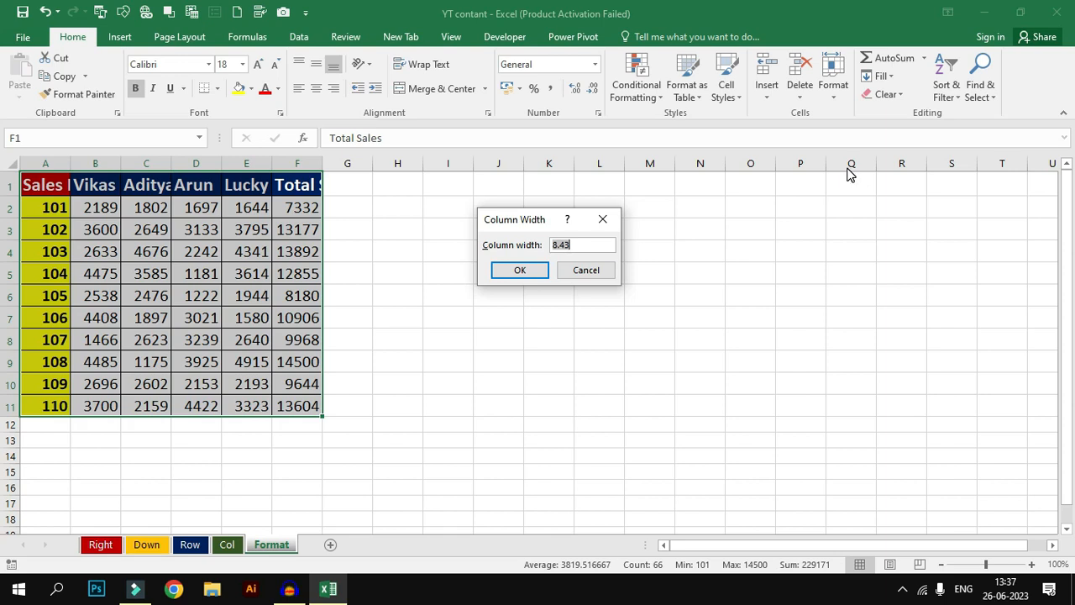
text(12)
key(Return)
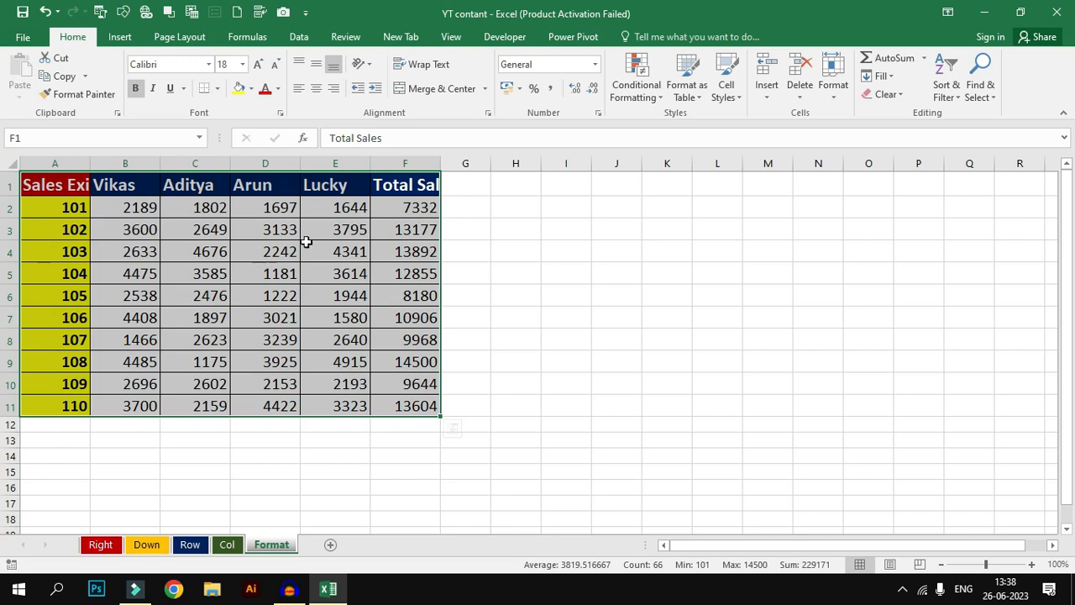
Step: AutoFit the column widths of the sales table and check the fit of each column from A to F
click(840, 92)
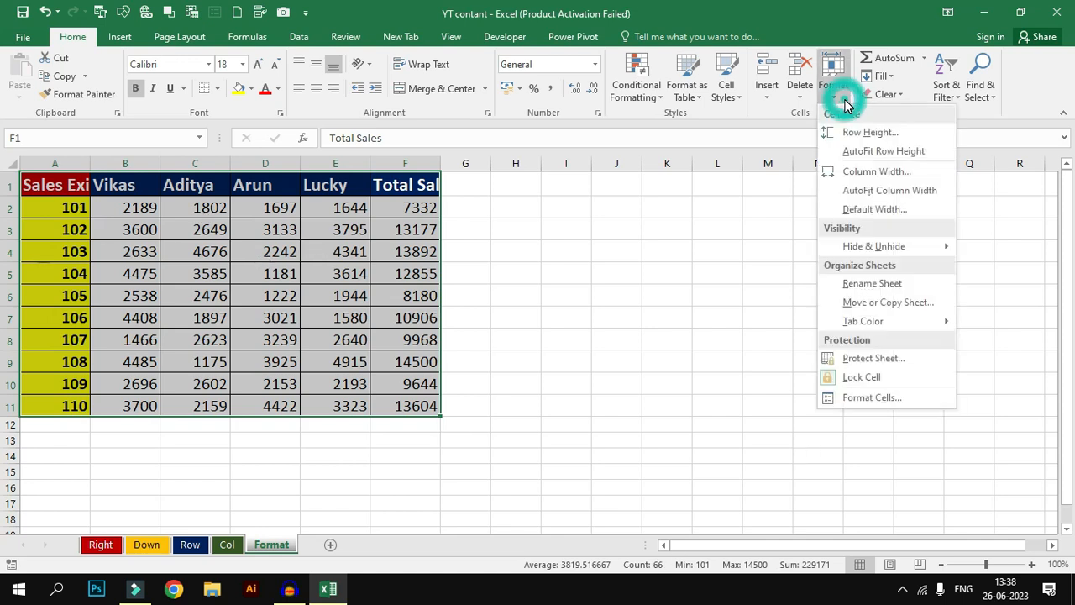
click(855, 192)
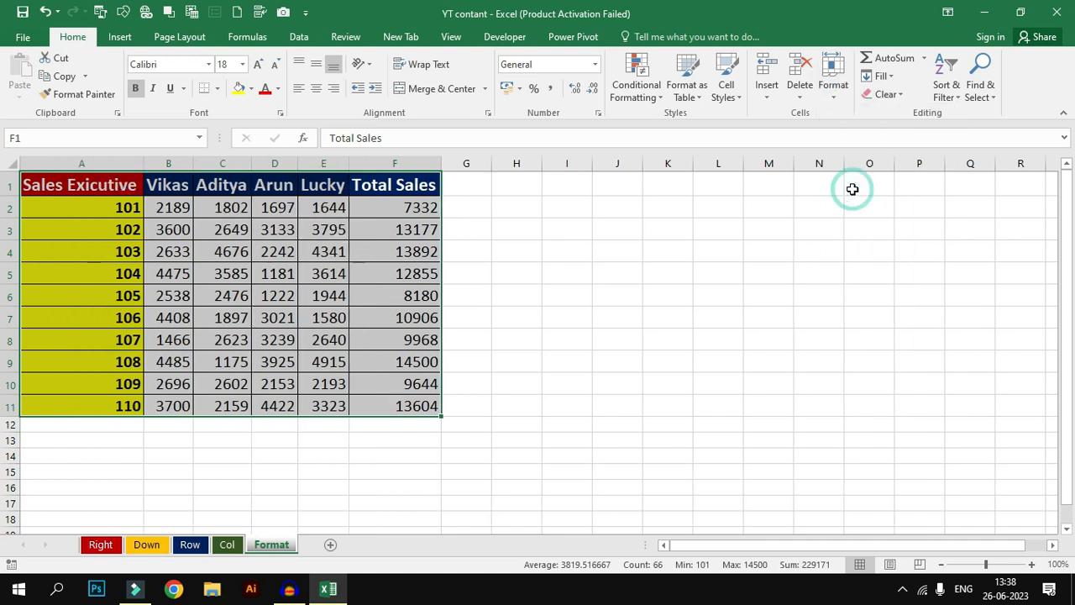
click(262, 335)
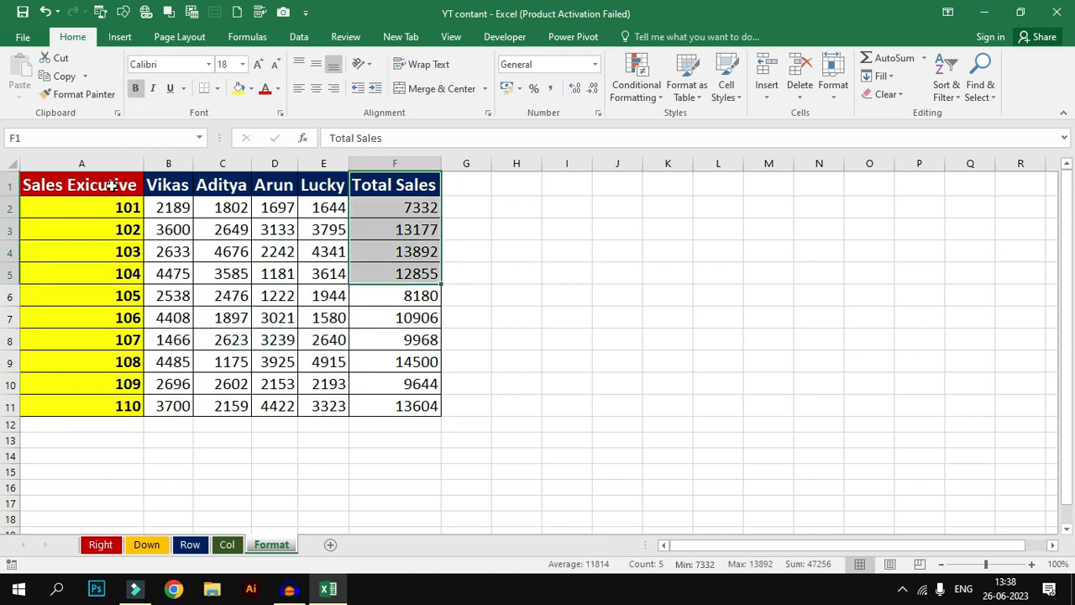
drag(113, 184, 116, 273)
drag(369, 183, 398, 251)
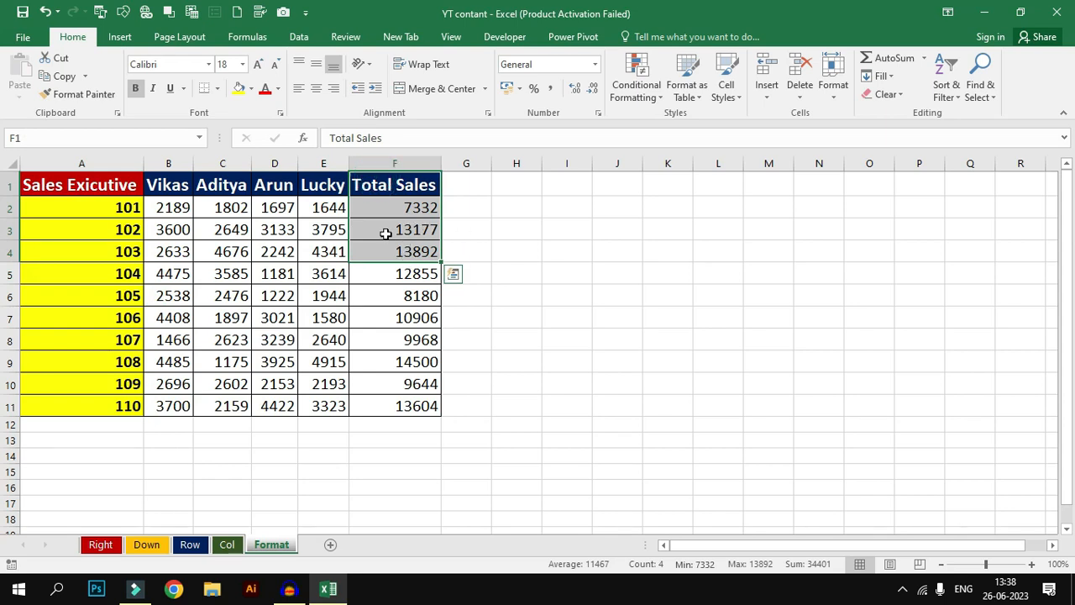
drag(177, 207, 174, 340)
drag(215, 208, 240, 339)
drag(274, 185, 277, 339)
drag(323, 185, 322, 339)
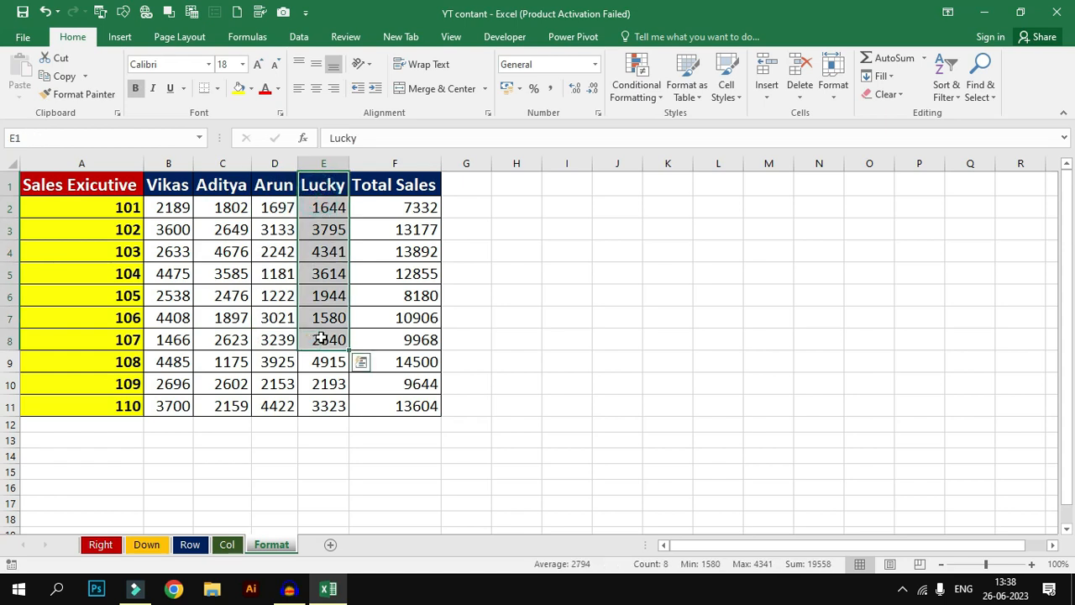
Step: Check the default column width setting and the available Hide & Unhide options
click(466, 317)
click(833, 84)
click(866, 209)
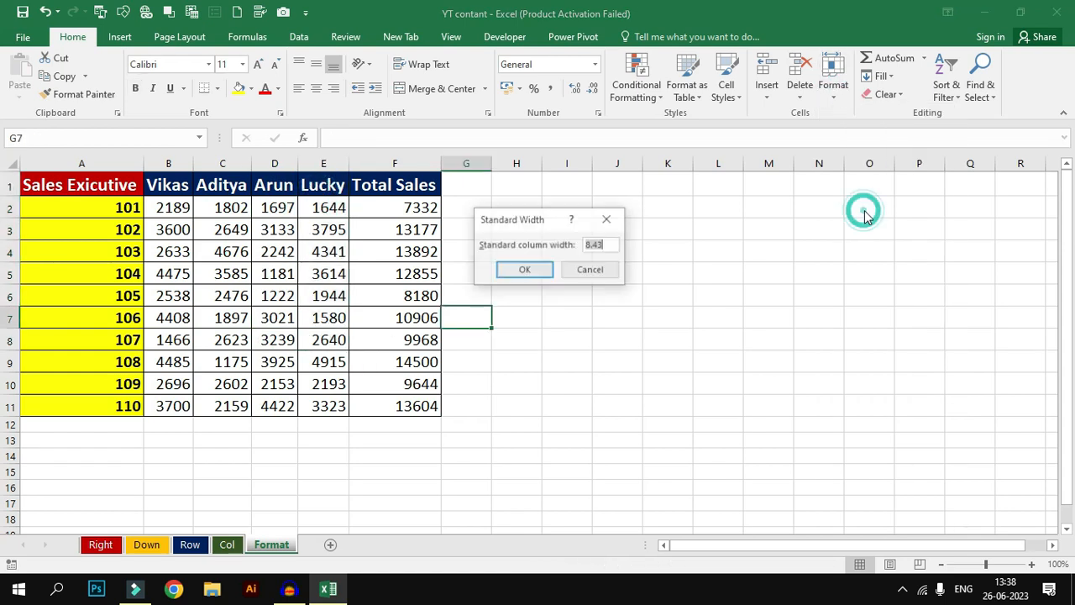
drag(542, 220, 634, 223)
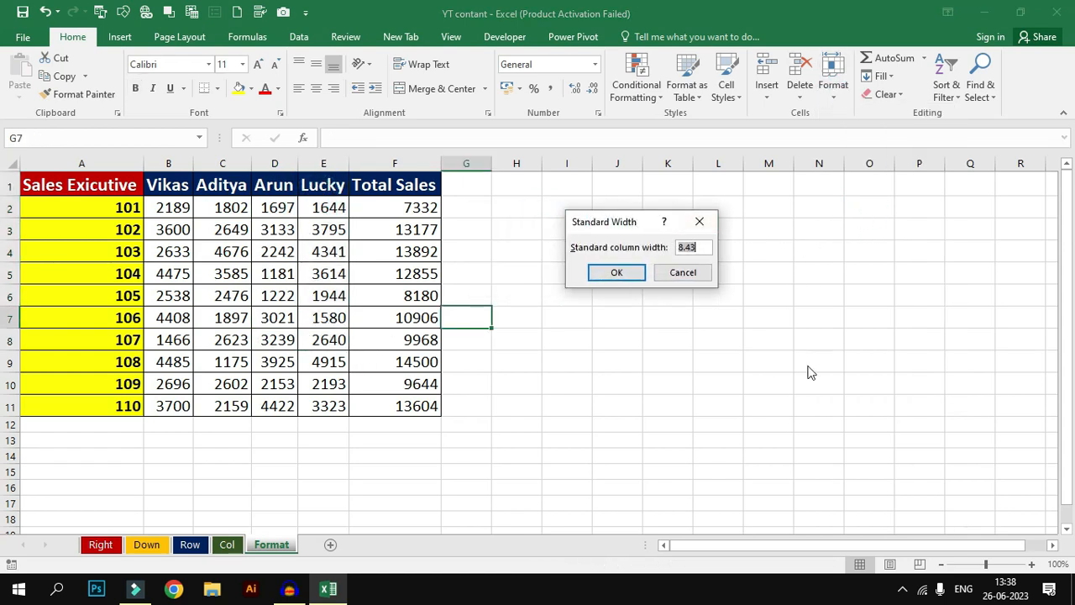
click(689, 274)
click(833, 77)
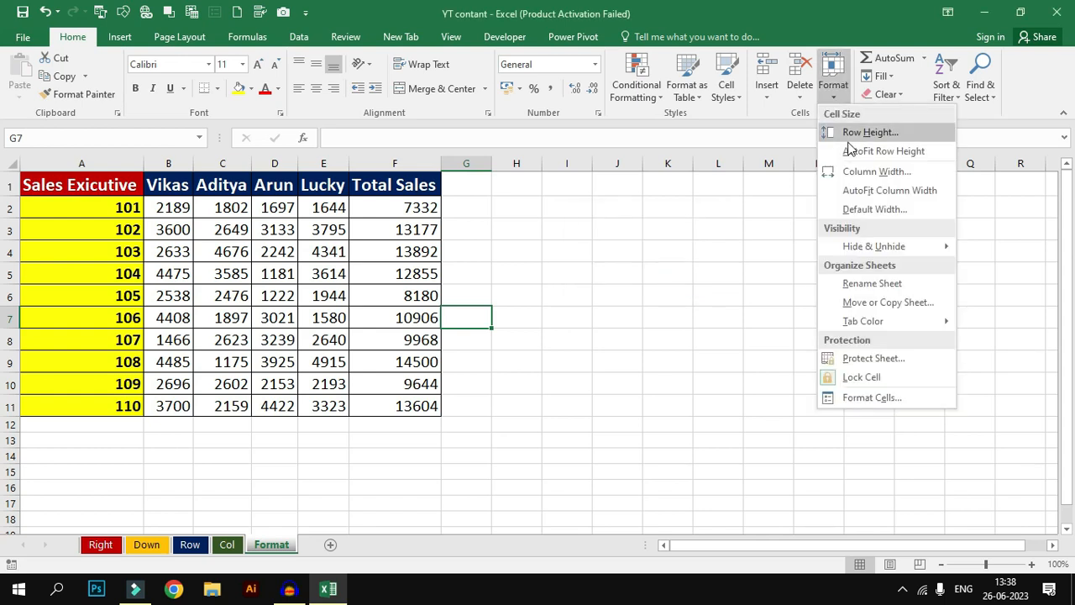
mouse_move(888, 246)
click(664, 278)
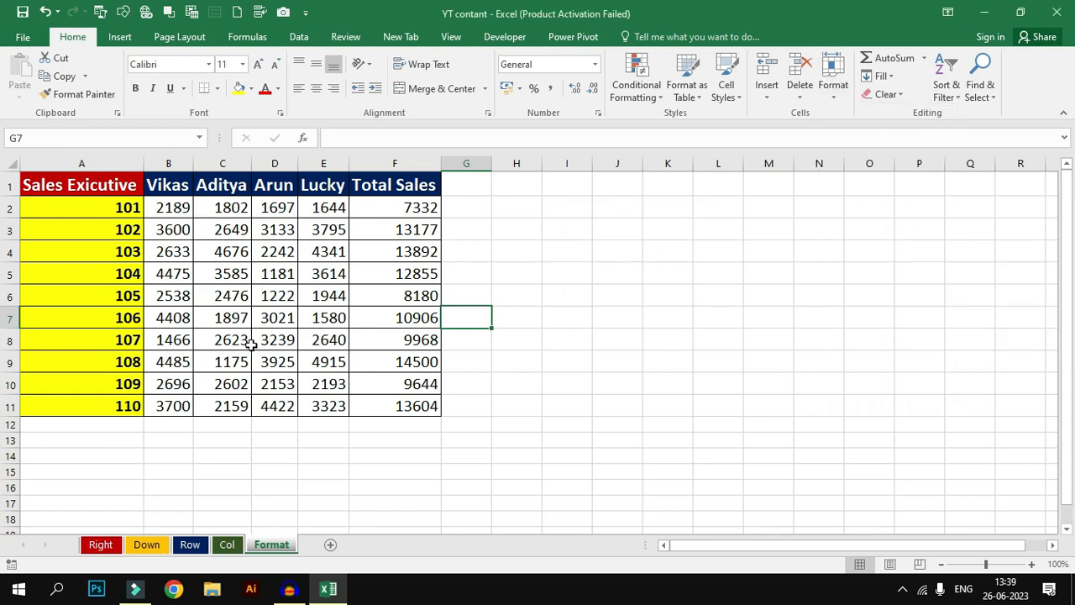
Step: Hide columns C and D of the sales table using the selected header cells C1:D1
drag(222, 183, 260, 185)
click(668, 208)
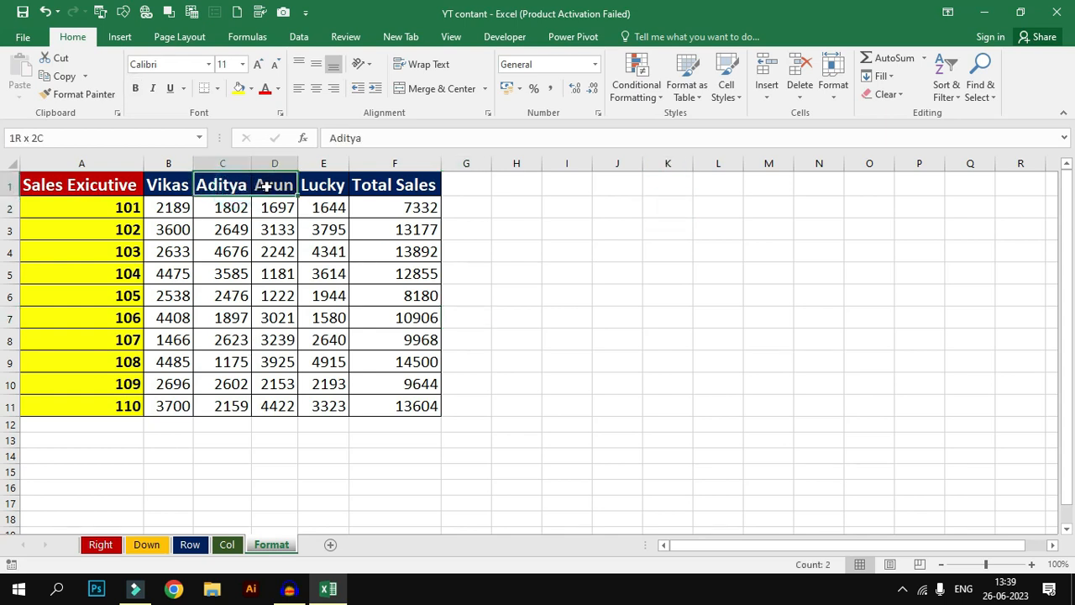
click(833, 84)
mouse_move(855, 252)
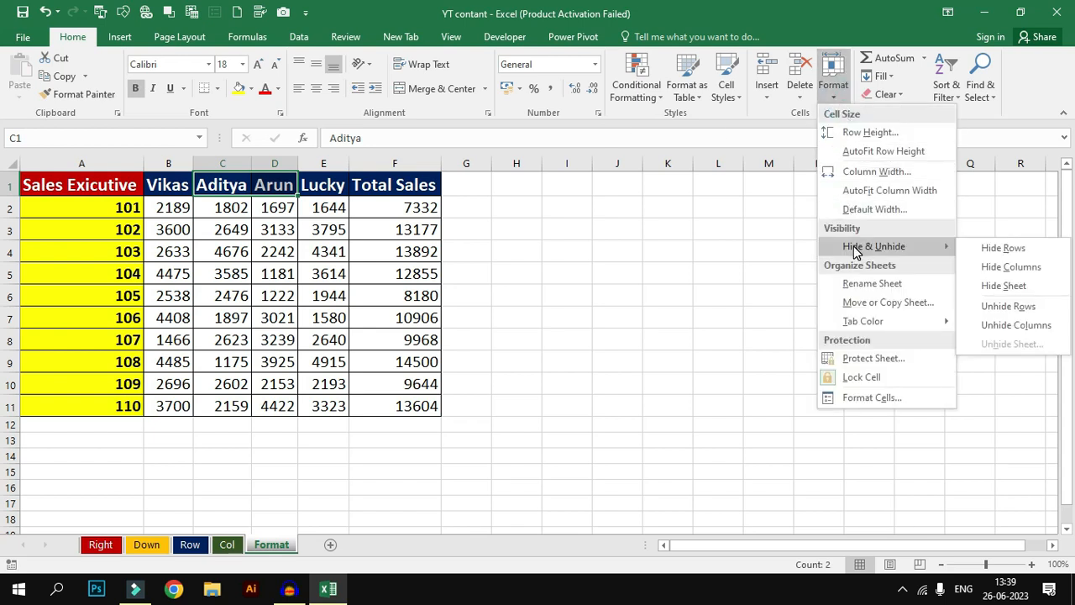
click(1012, 267)
click(377, 316)
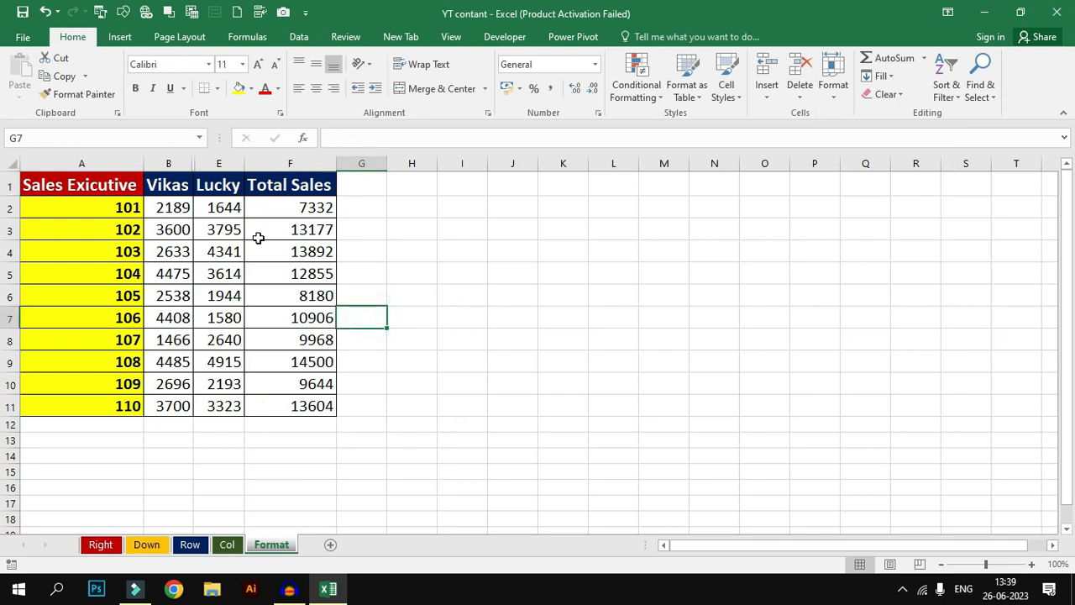
click(264, 274)
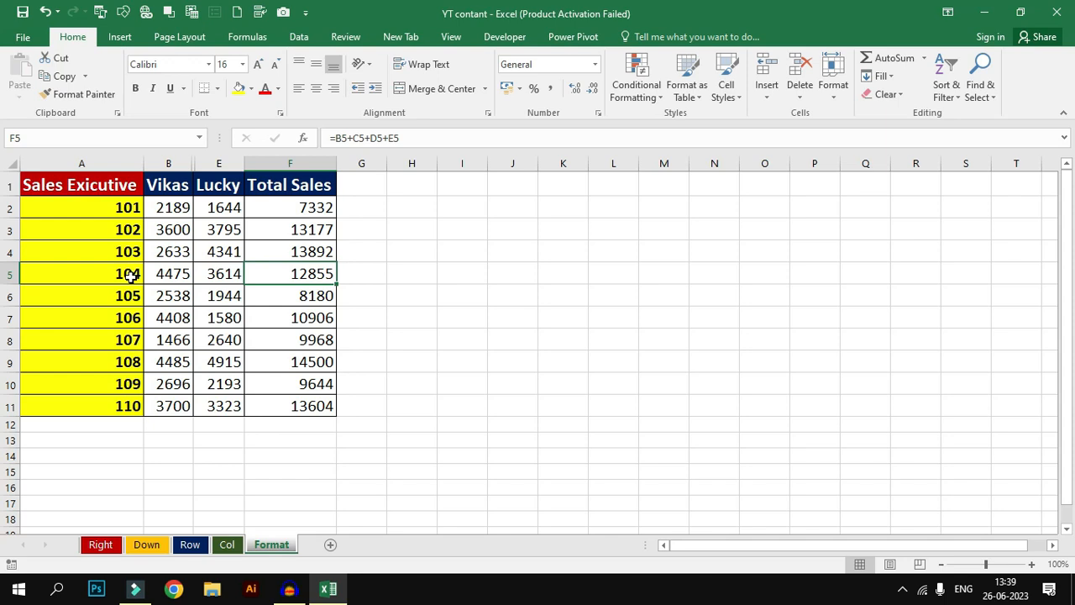
Step: Hide rows 5 to 7, which hold the records for 104, 105 and 106
drag(130, 276, 123, 317)
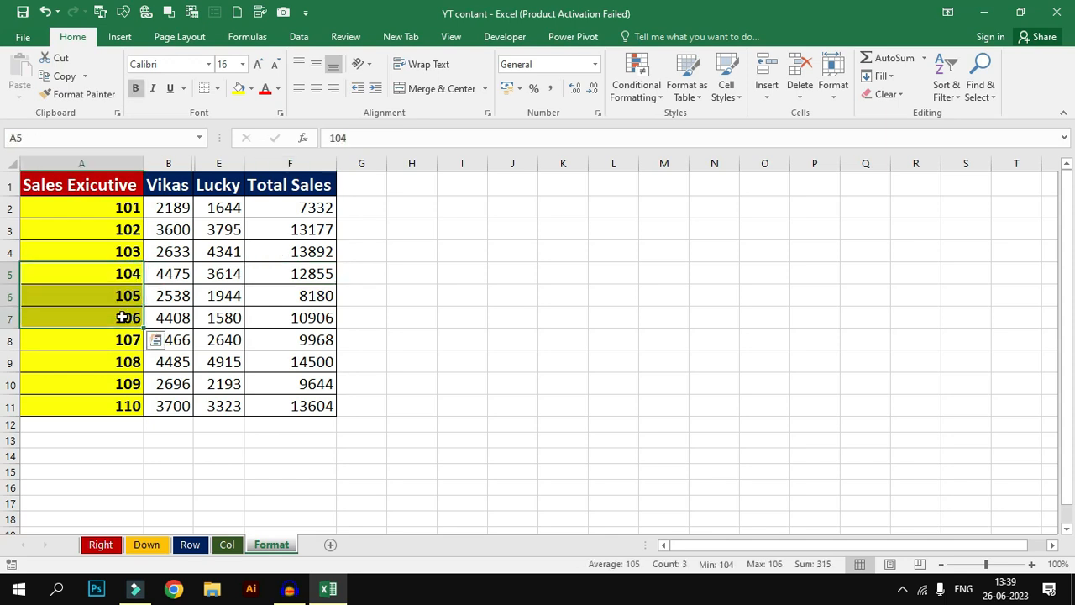
click(830, 84)
mouse_move(871, 252)
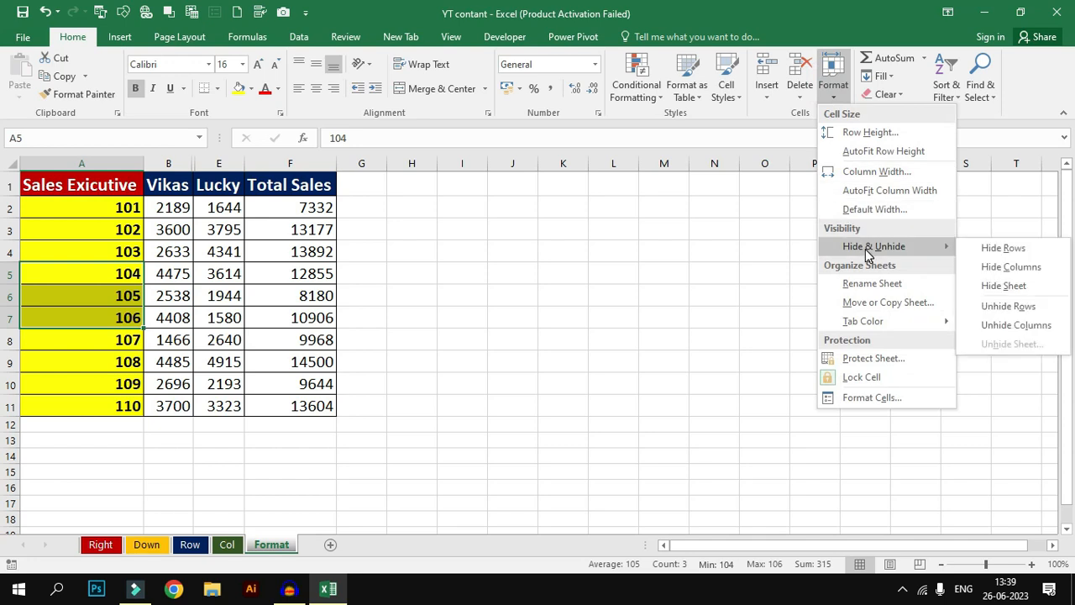
click(1010, 245)
click(271, 334)
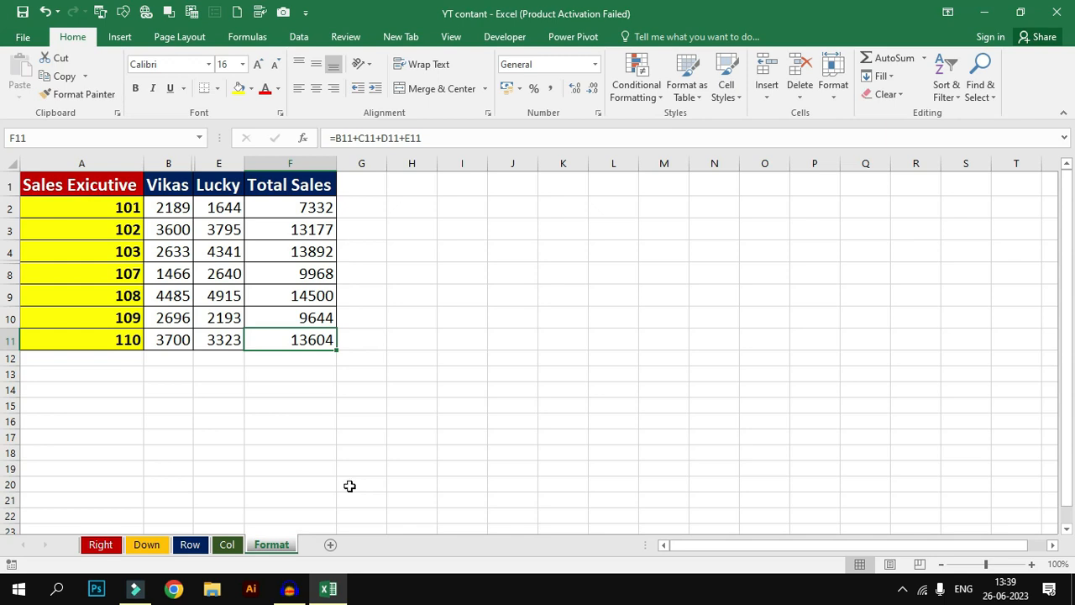
Step: Hide the entire Format sheet
click(844, 103)
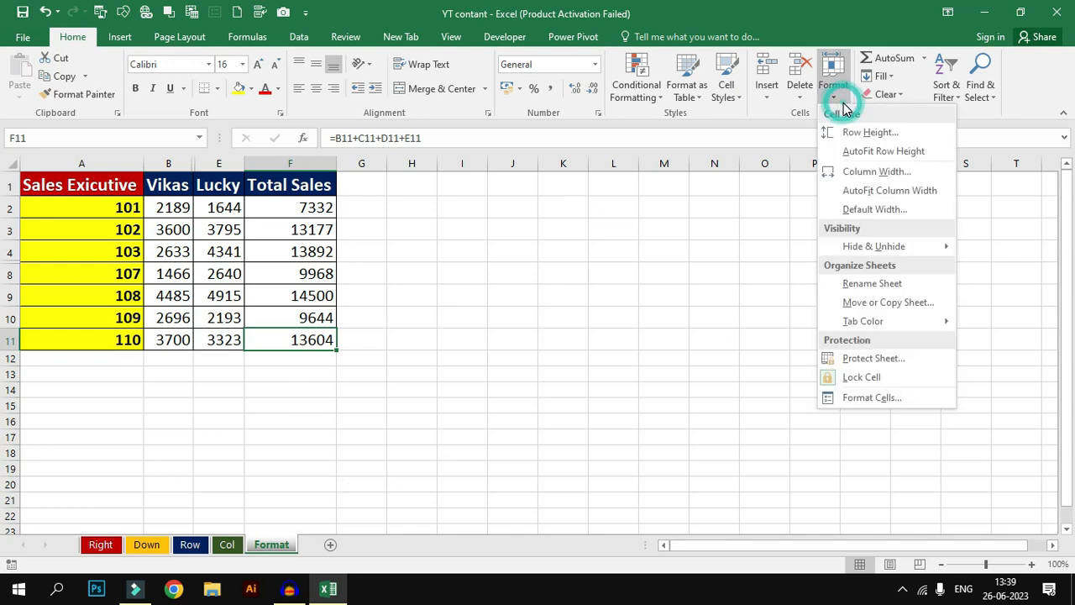
mouse_move(851, 254)
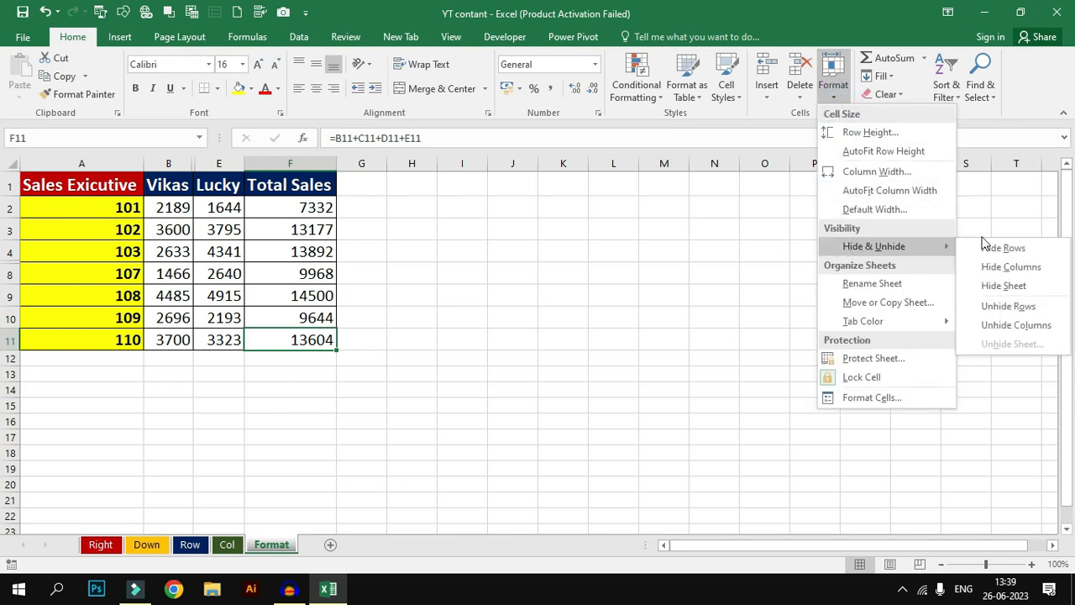
click(1005, 286)
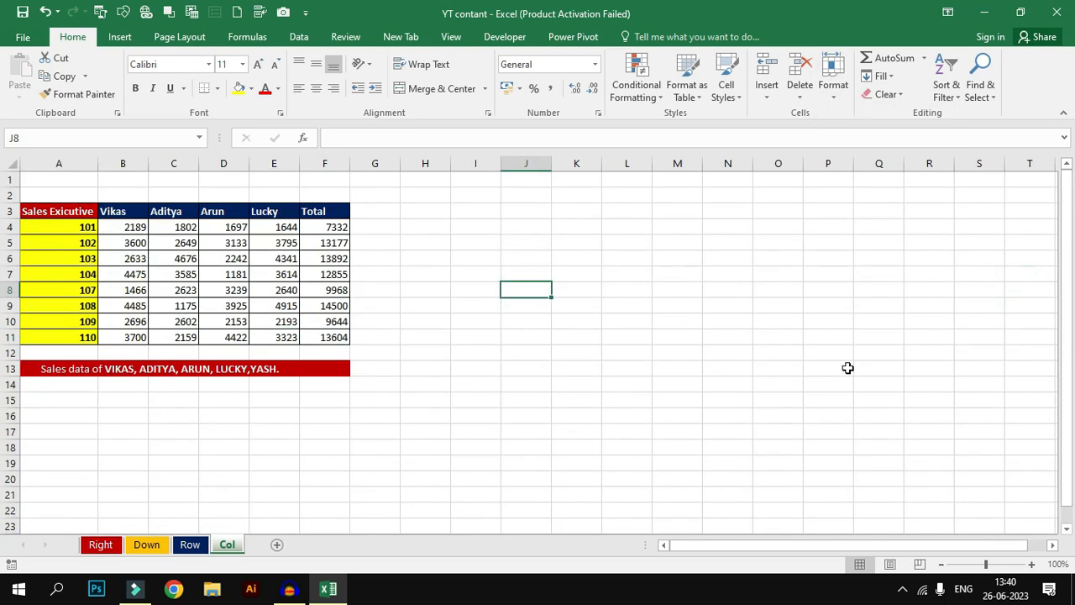
click(555, 403)
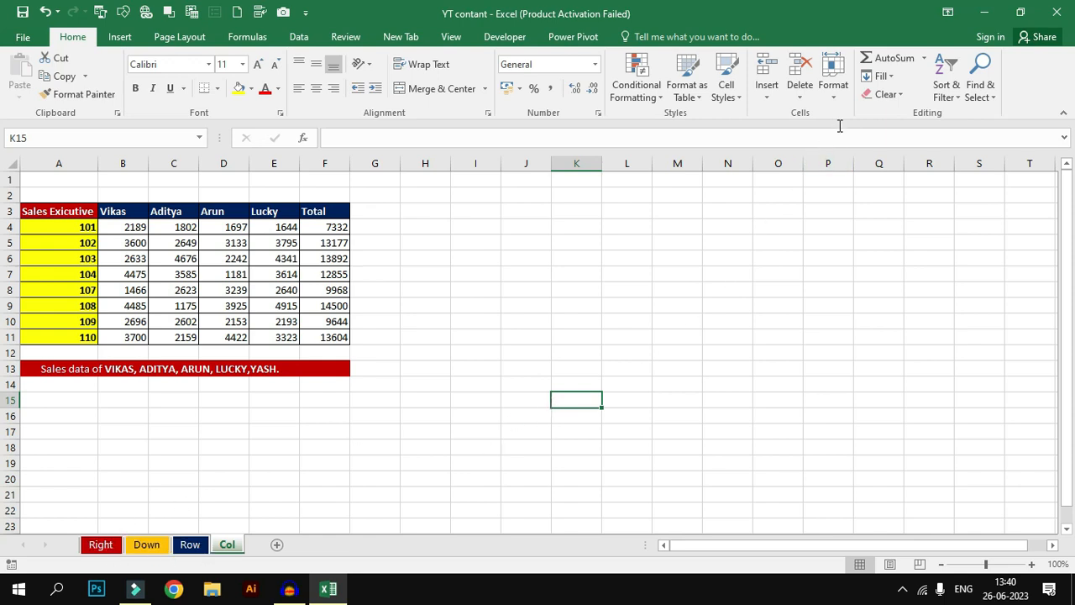
Step: Unhide the hidden Format sheet
click(835, 93)
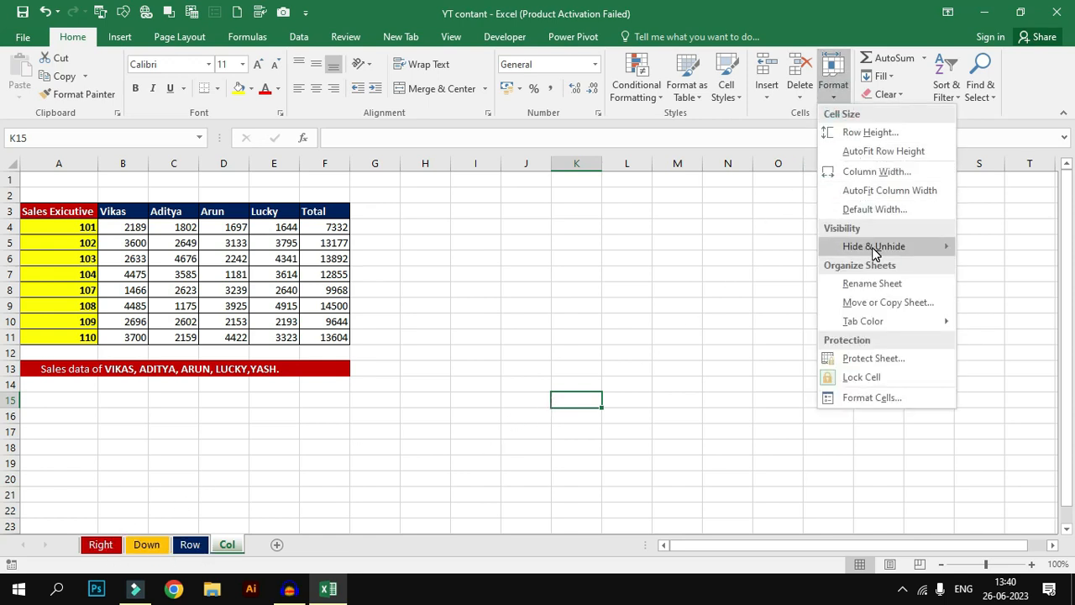
mouse_move(877, 254)
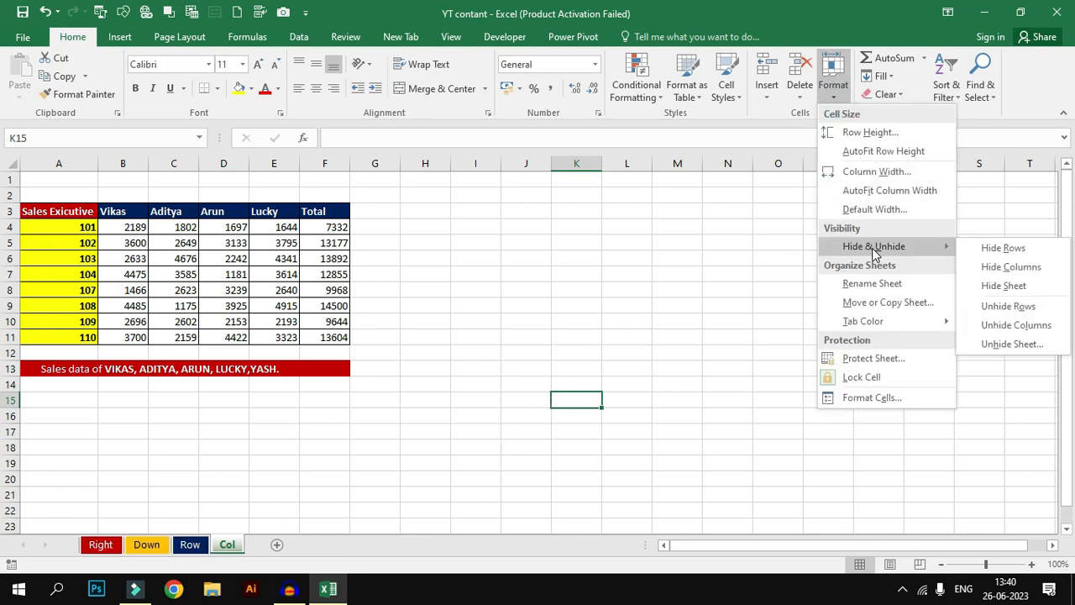
click(1019, 343)
click(665, 314)
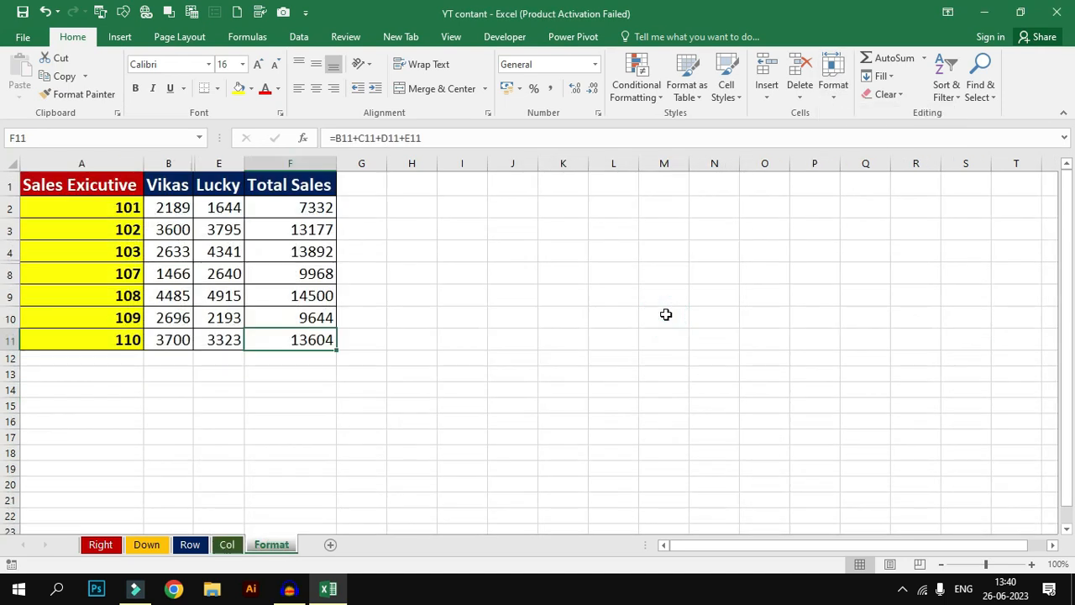
Step: Try to unhide the sales table's hidden columns with only cell F11 selected
click(833, 74)
mouse_move(853, 246)
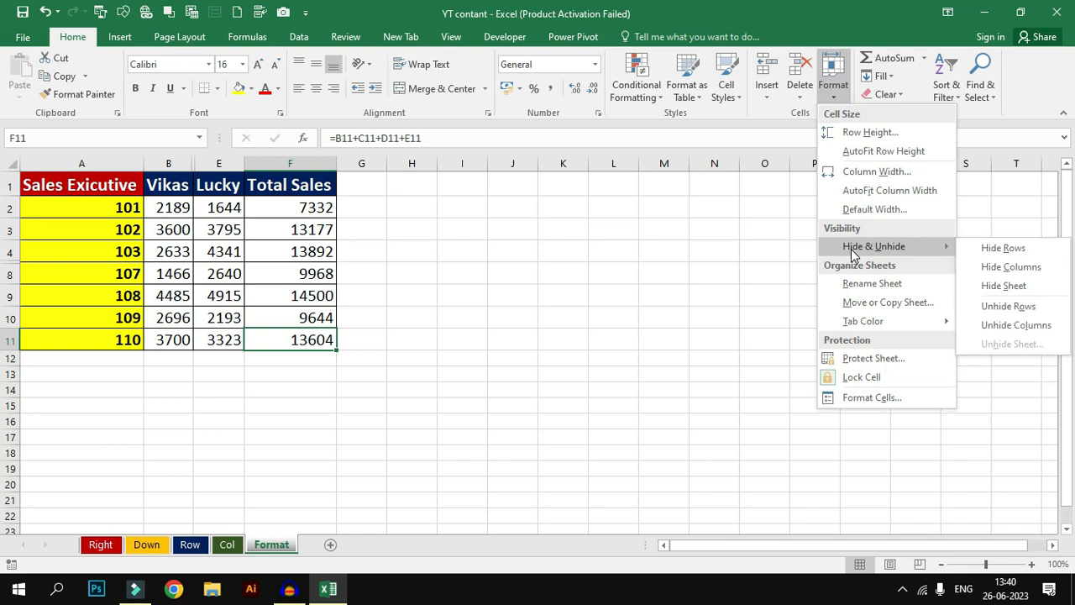
click(1016, 326)
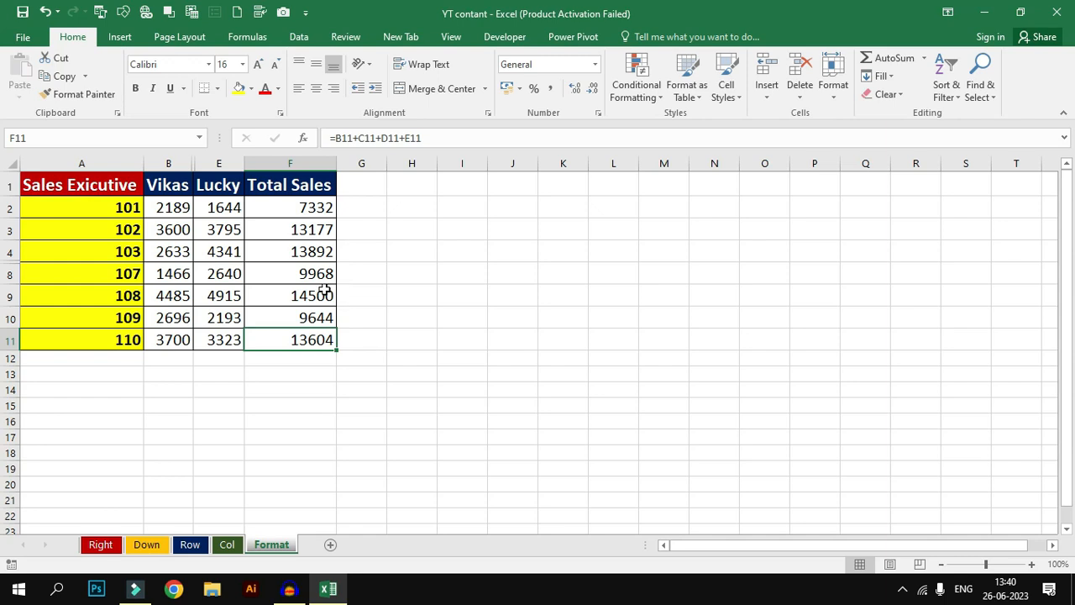
Step: Select the entire sales table and unhide columns C and D
click(125, 275)
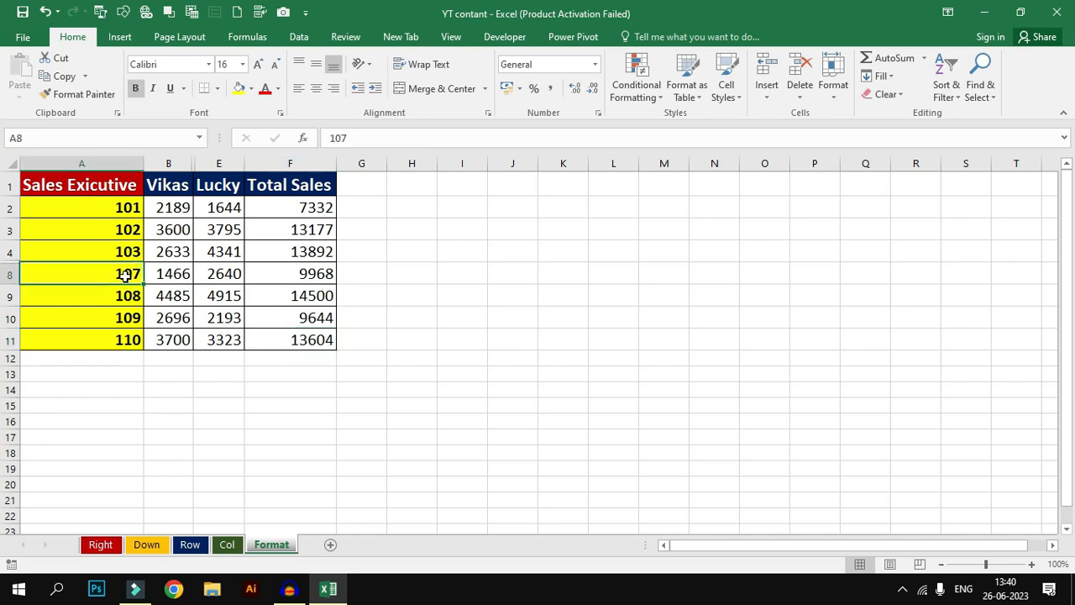
key(ctrl+a)
key(ctrl+q)
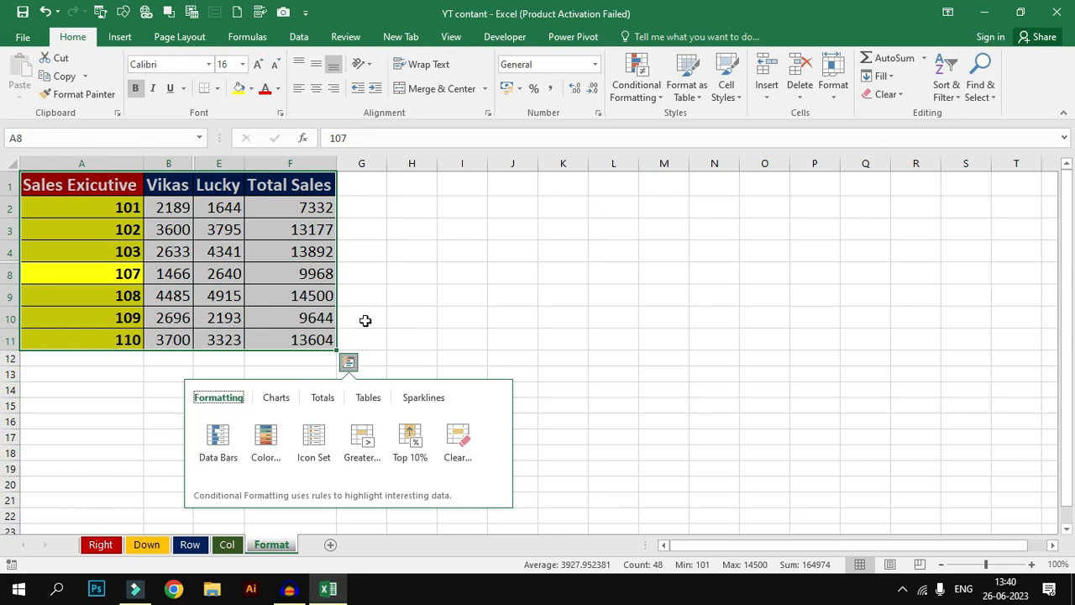
click(835, 97)
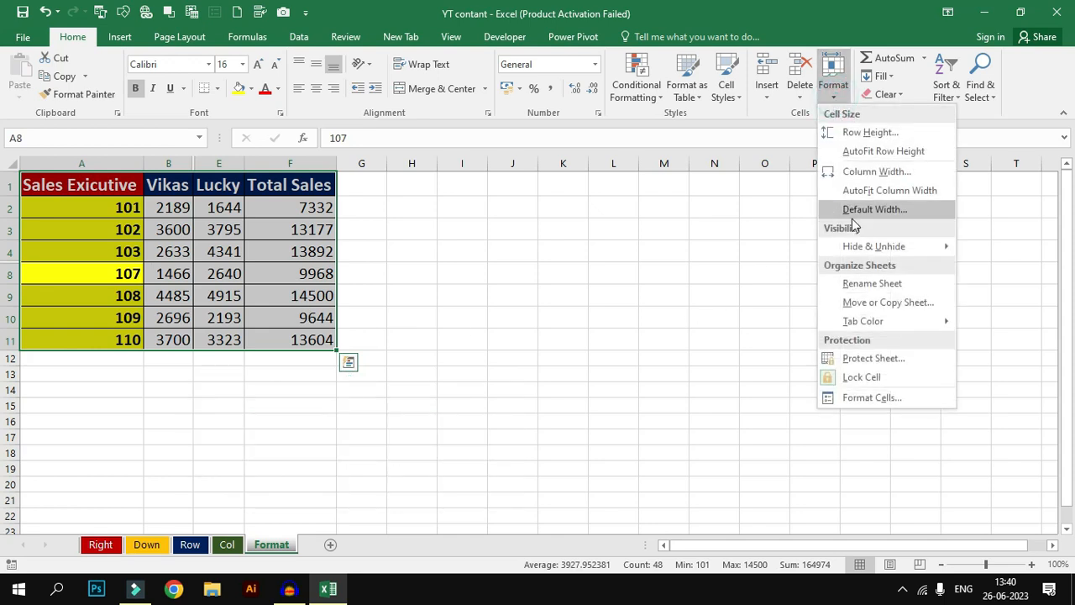
mouse_move(862, 262)
click(1008, 325)
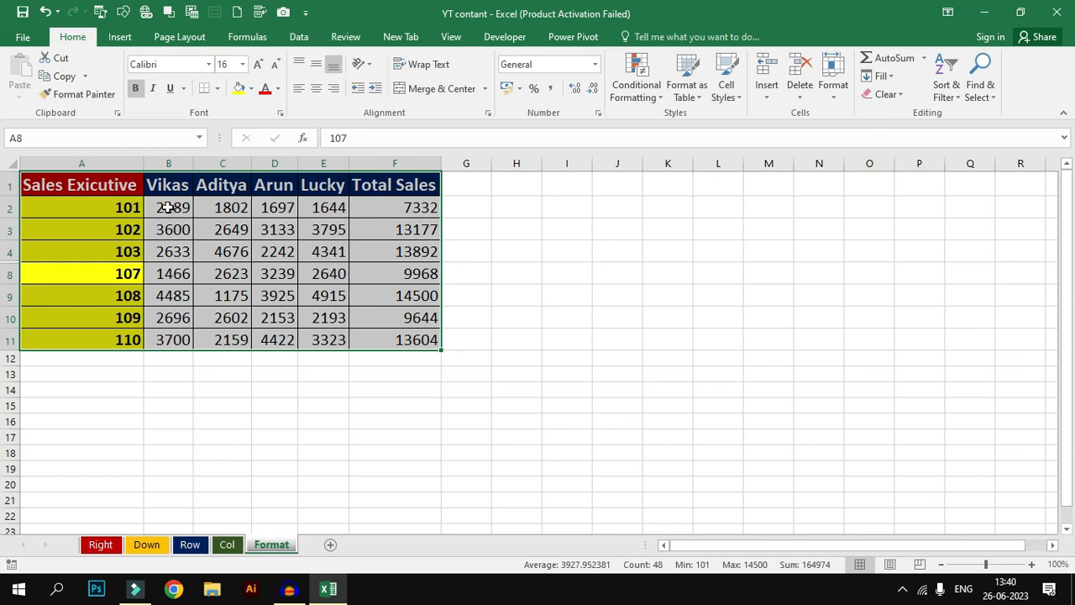
Step: Unhide rows 5 to 7 within the selected sales table, then deselect the table
click(834, 99)
mouse_move(881, 251)
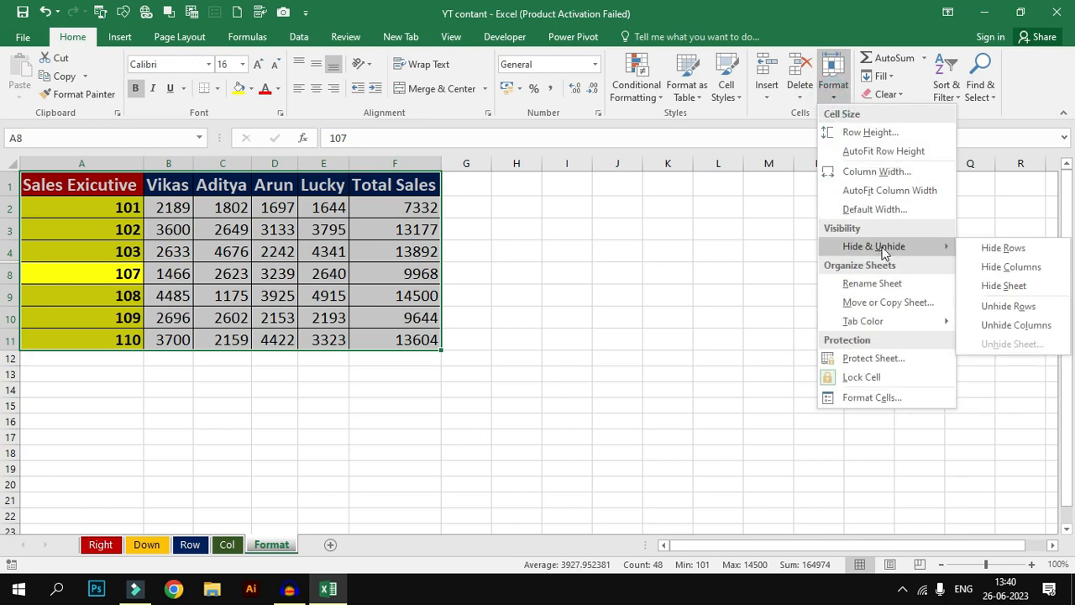
click(1008, 306)
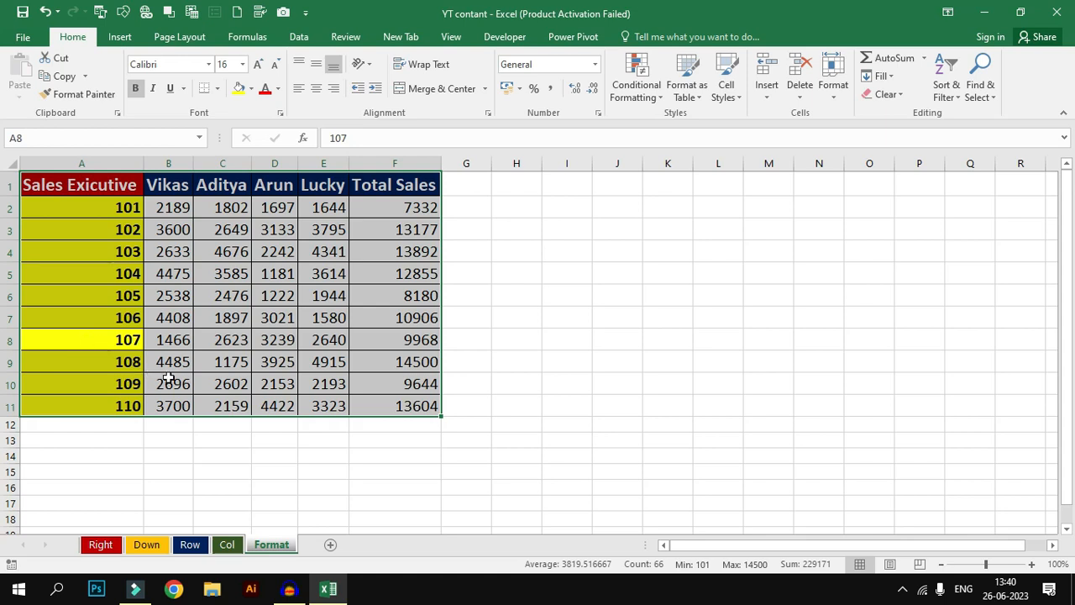
click(500, 429)
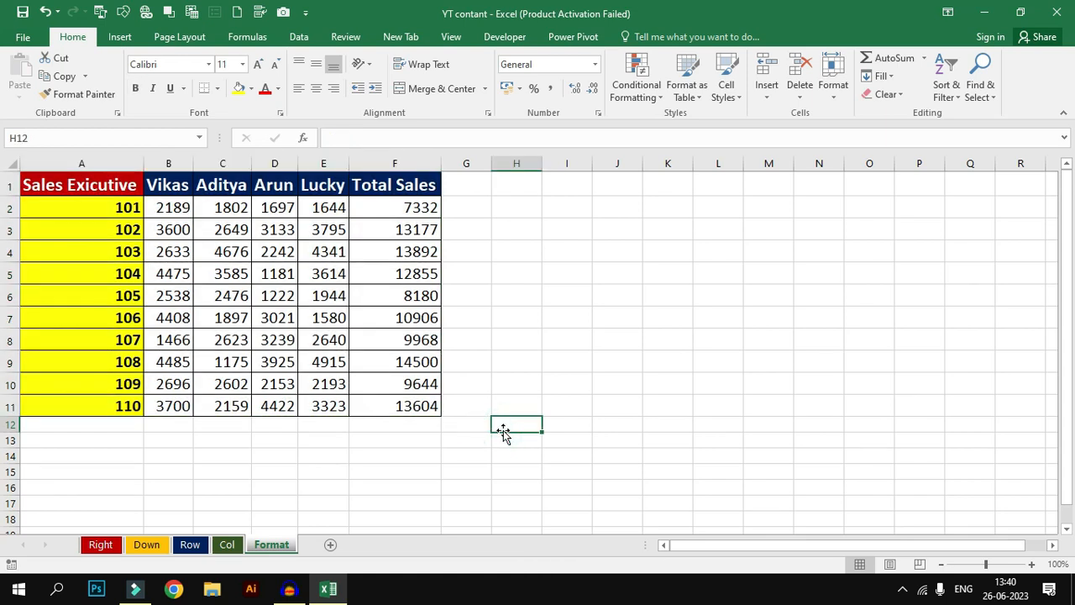
Step: Review the rename, move or copy, and tab color options for the Format sheet, including those offered on its sheet tab
click(833, 84)
mouse_move(905, 251)
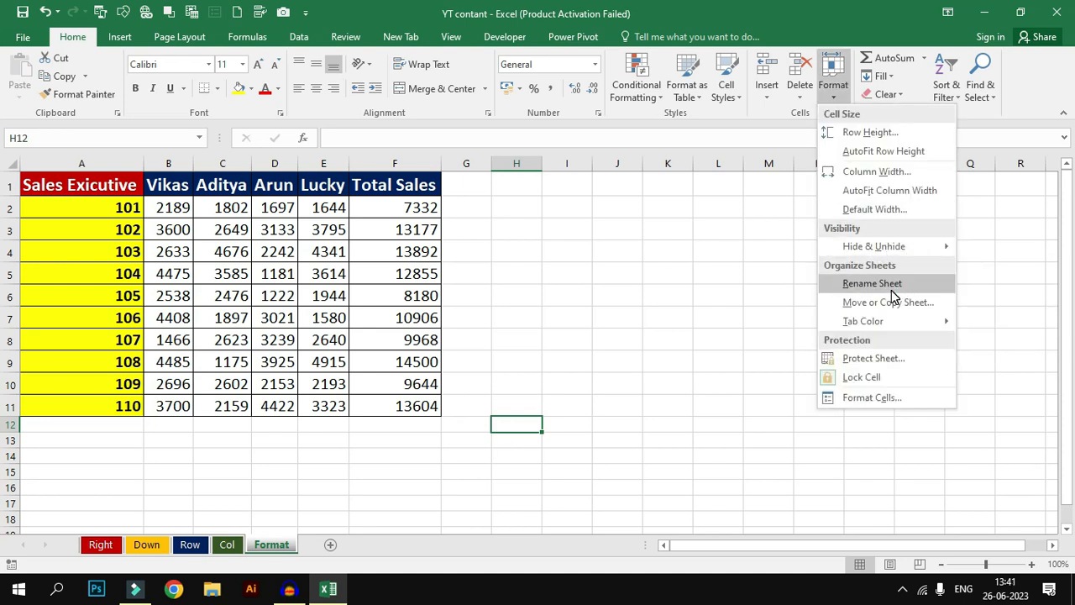
mouse_move(896, 327)
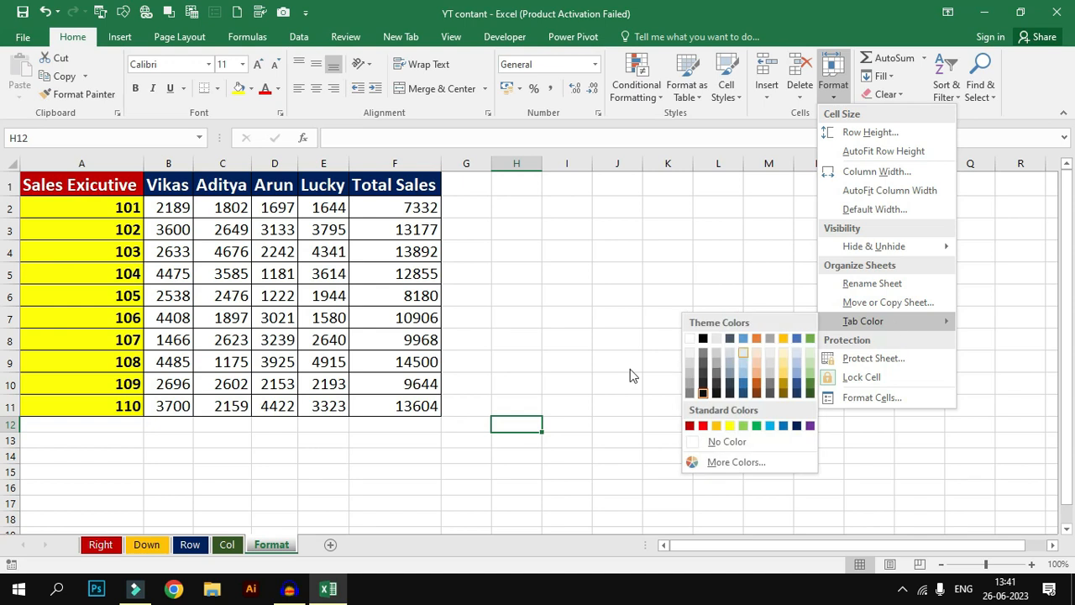
click(319, 509)
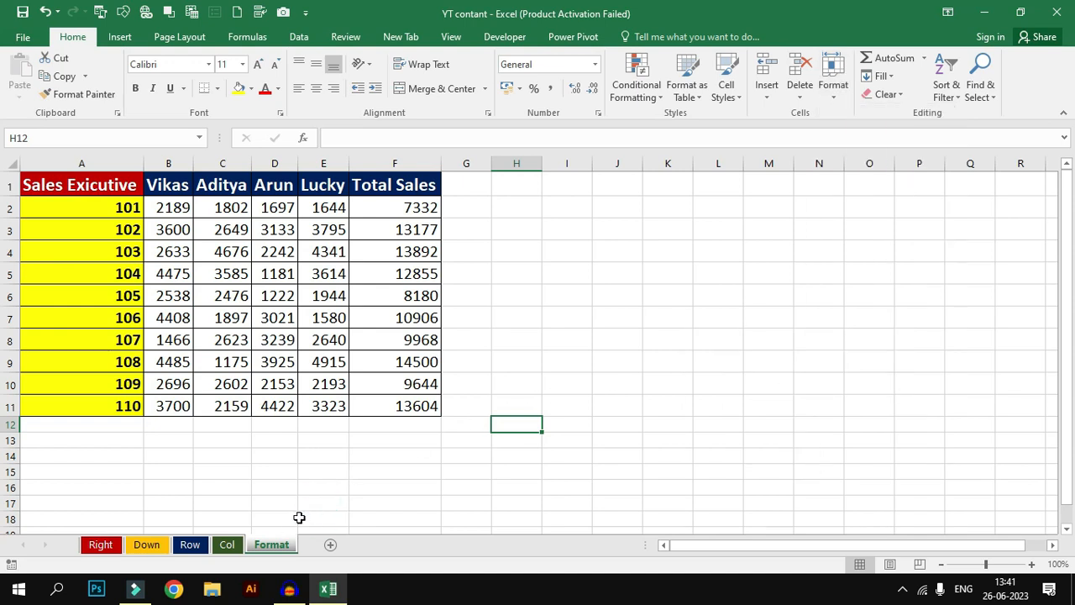
right_click(273, 552)
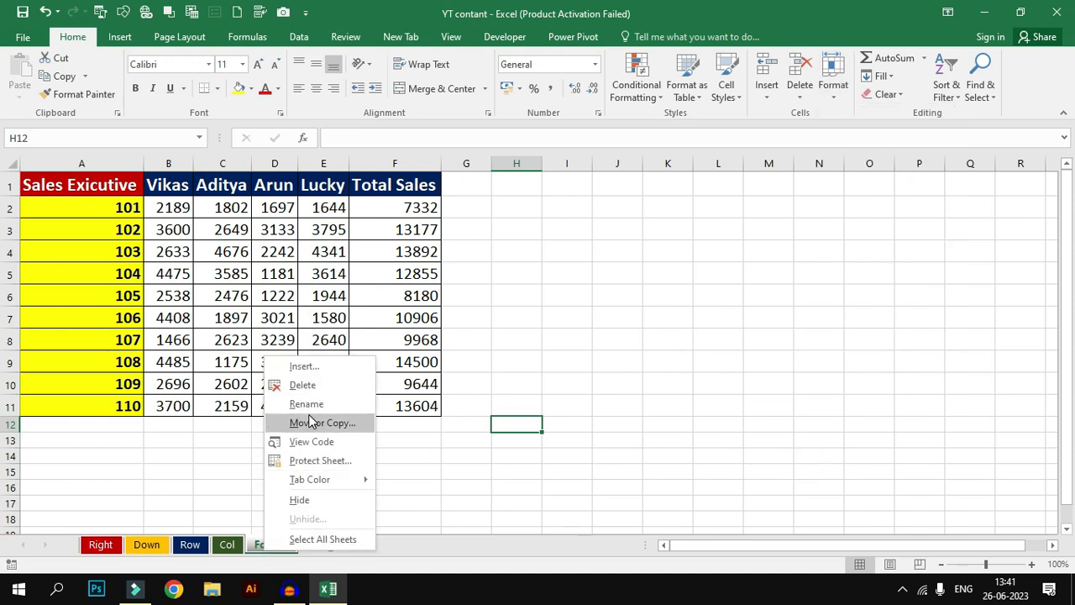
right_click(259, 547)
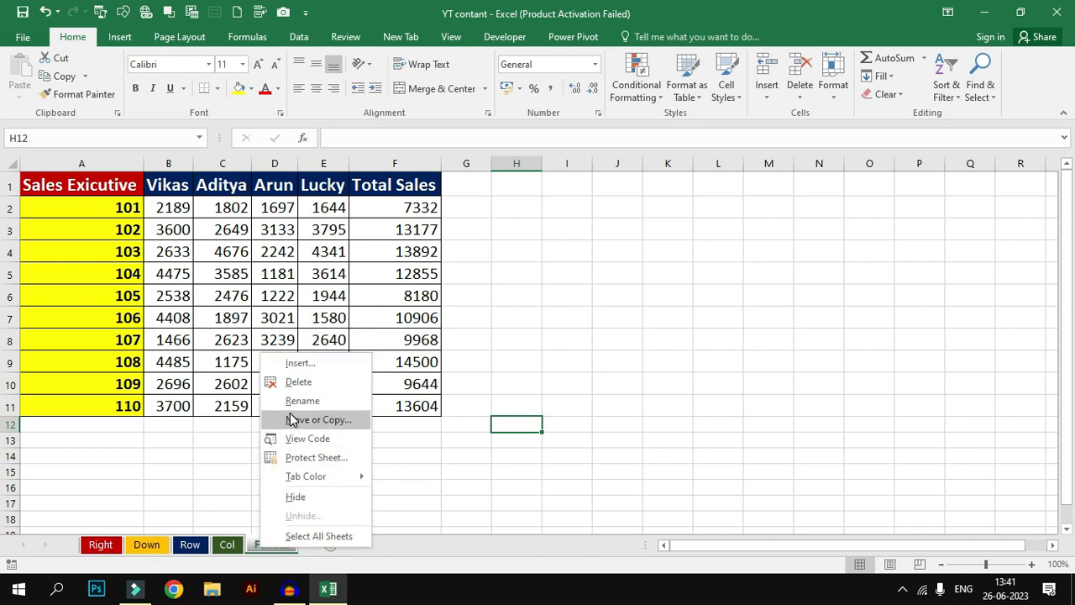
right_click(278, 543)
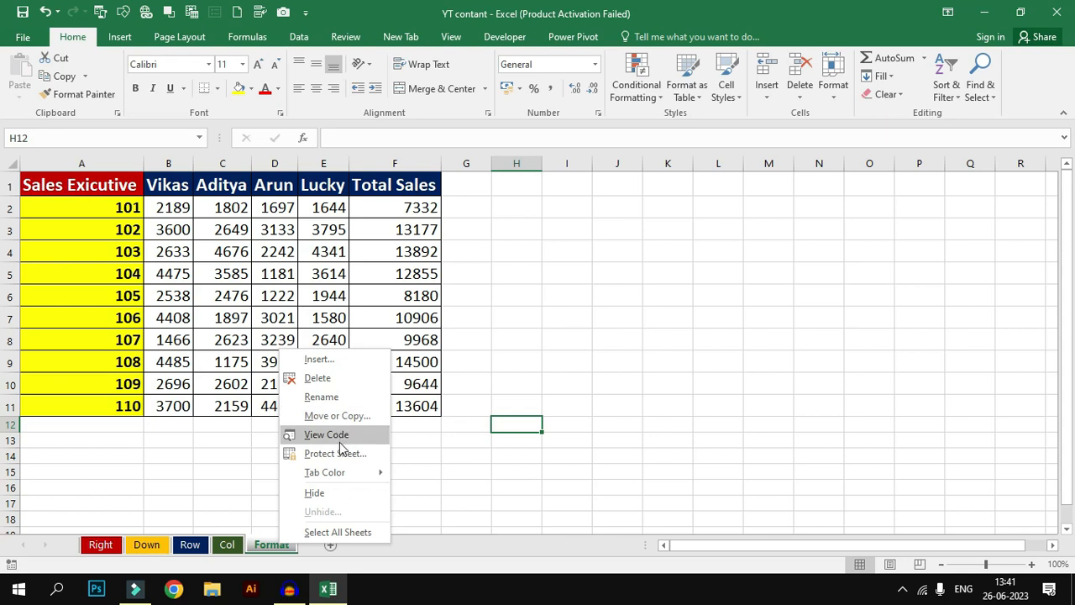
click(500, 424)
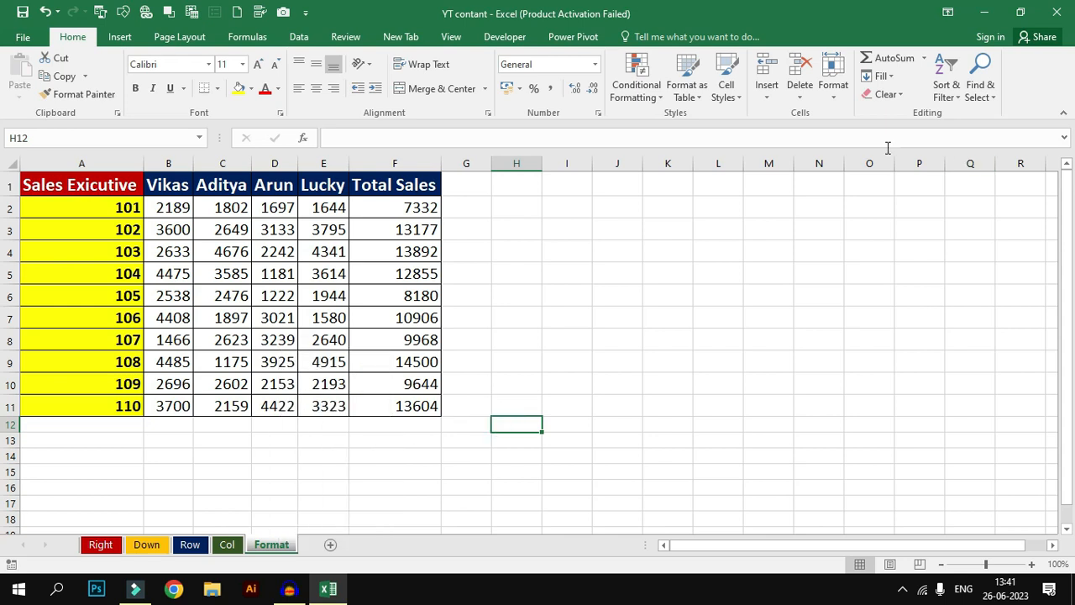
Step: View the Format Cells dialog's number categories for cell H12 and close it without making changes
click(833, 91)
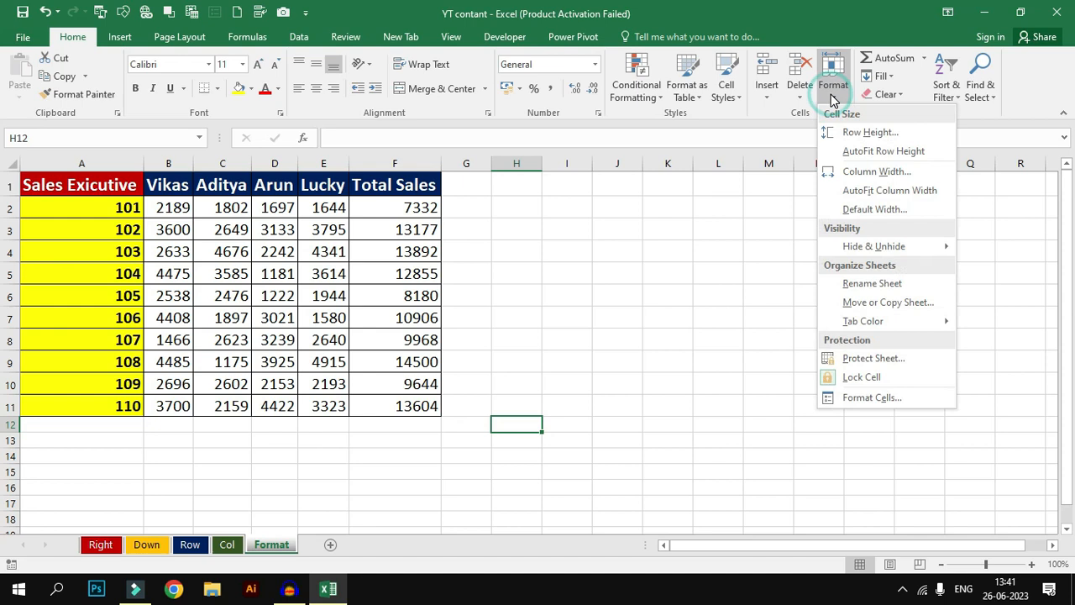
click(871, 397)
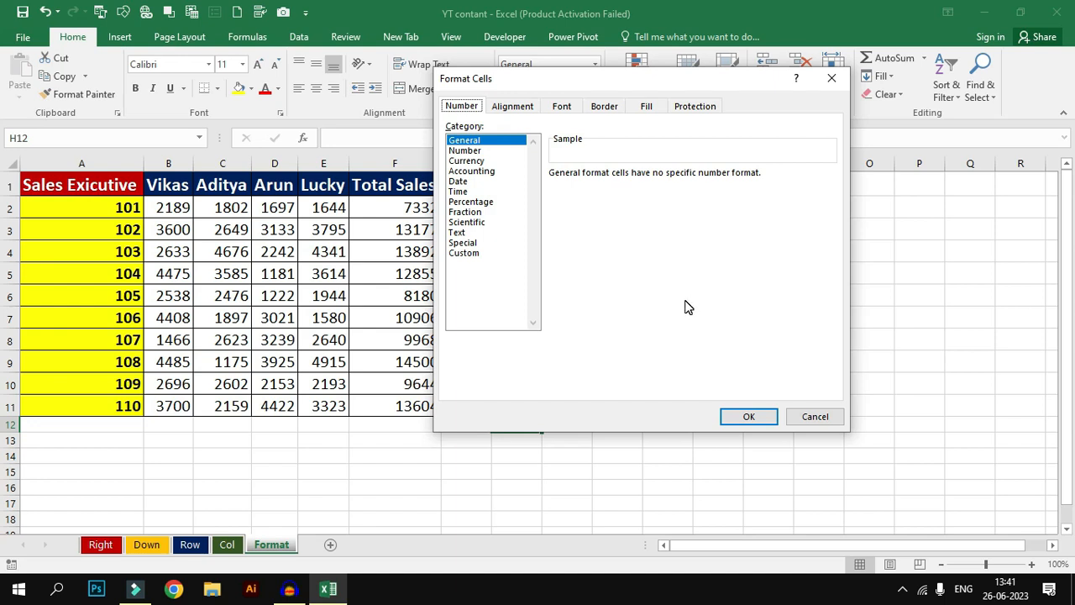
key(Escape)
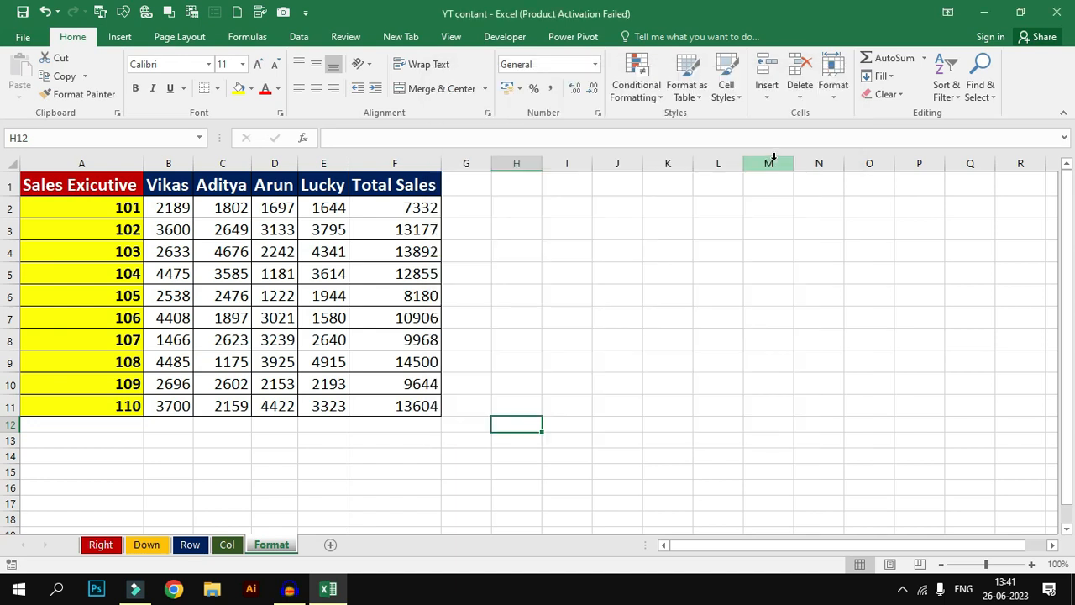